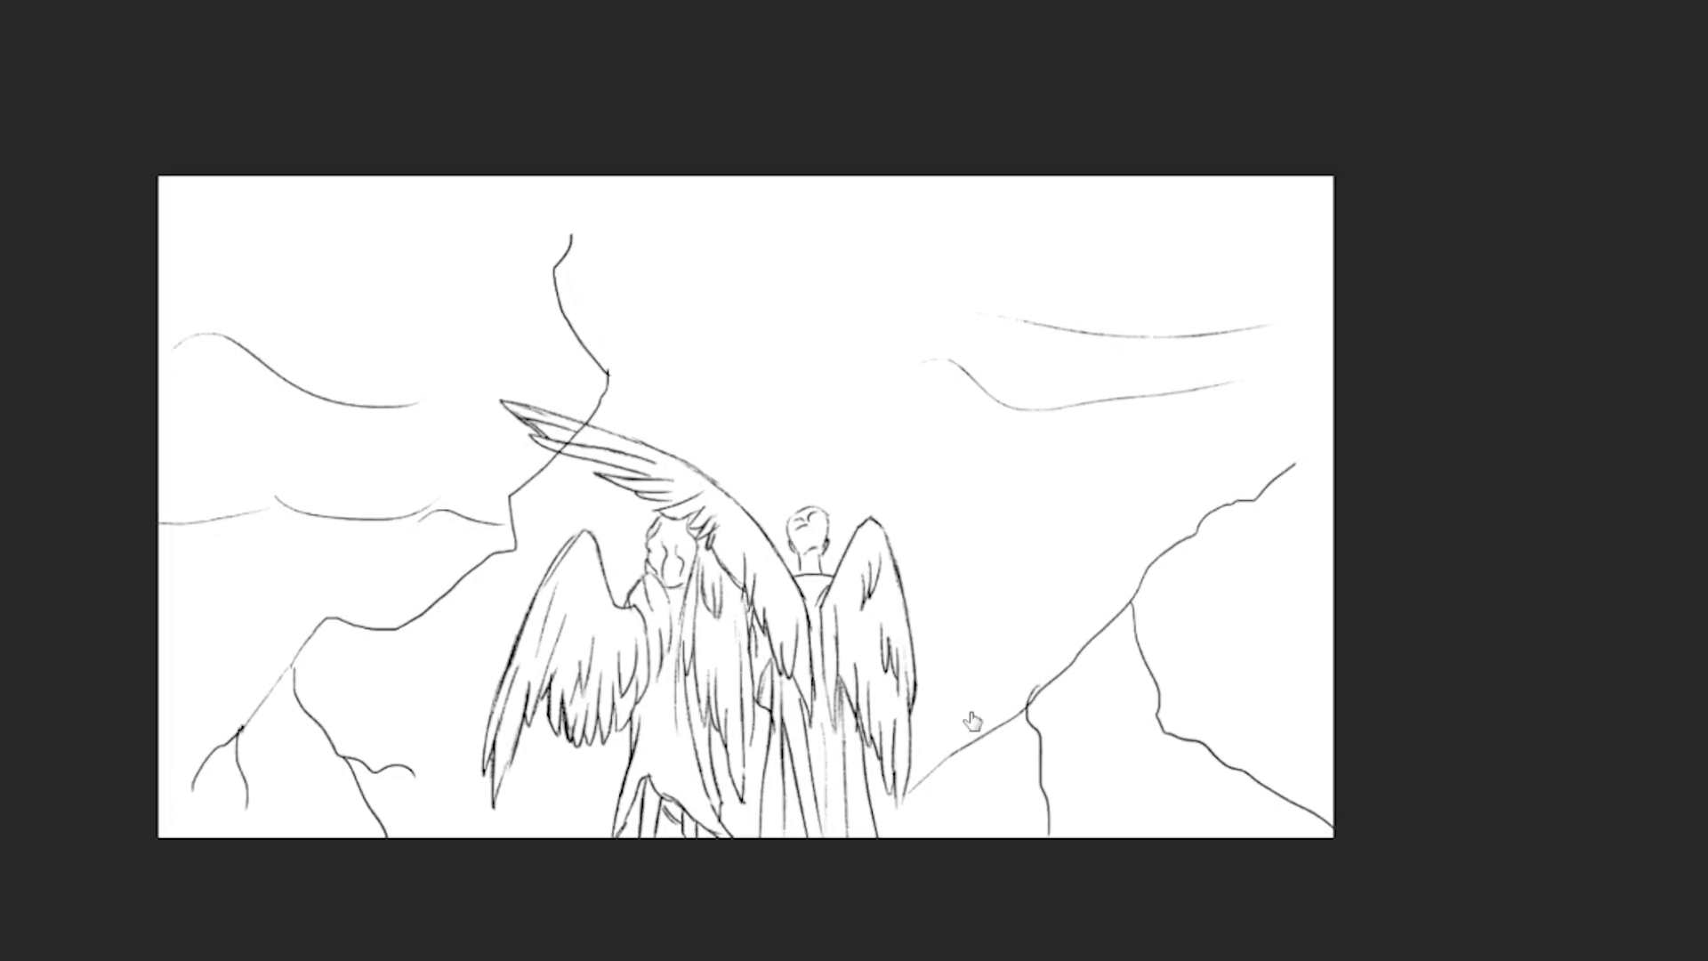
- Fill the background dark purple and sweep light purple cloud strokes across the sky
left_click_drag(598, 325, 1334, 374)
left_click_drag(178, 534, 1317, 800)
left_click_drag(178, 293, 1317, 400)
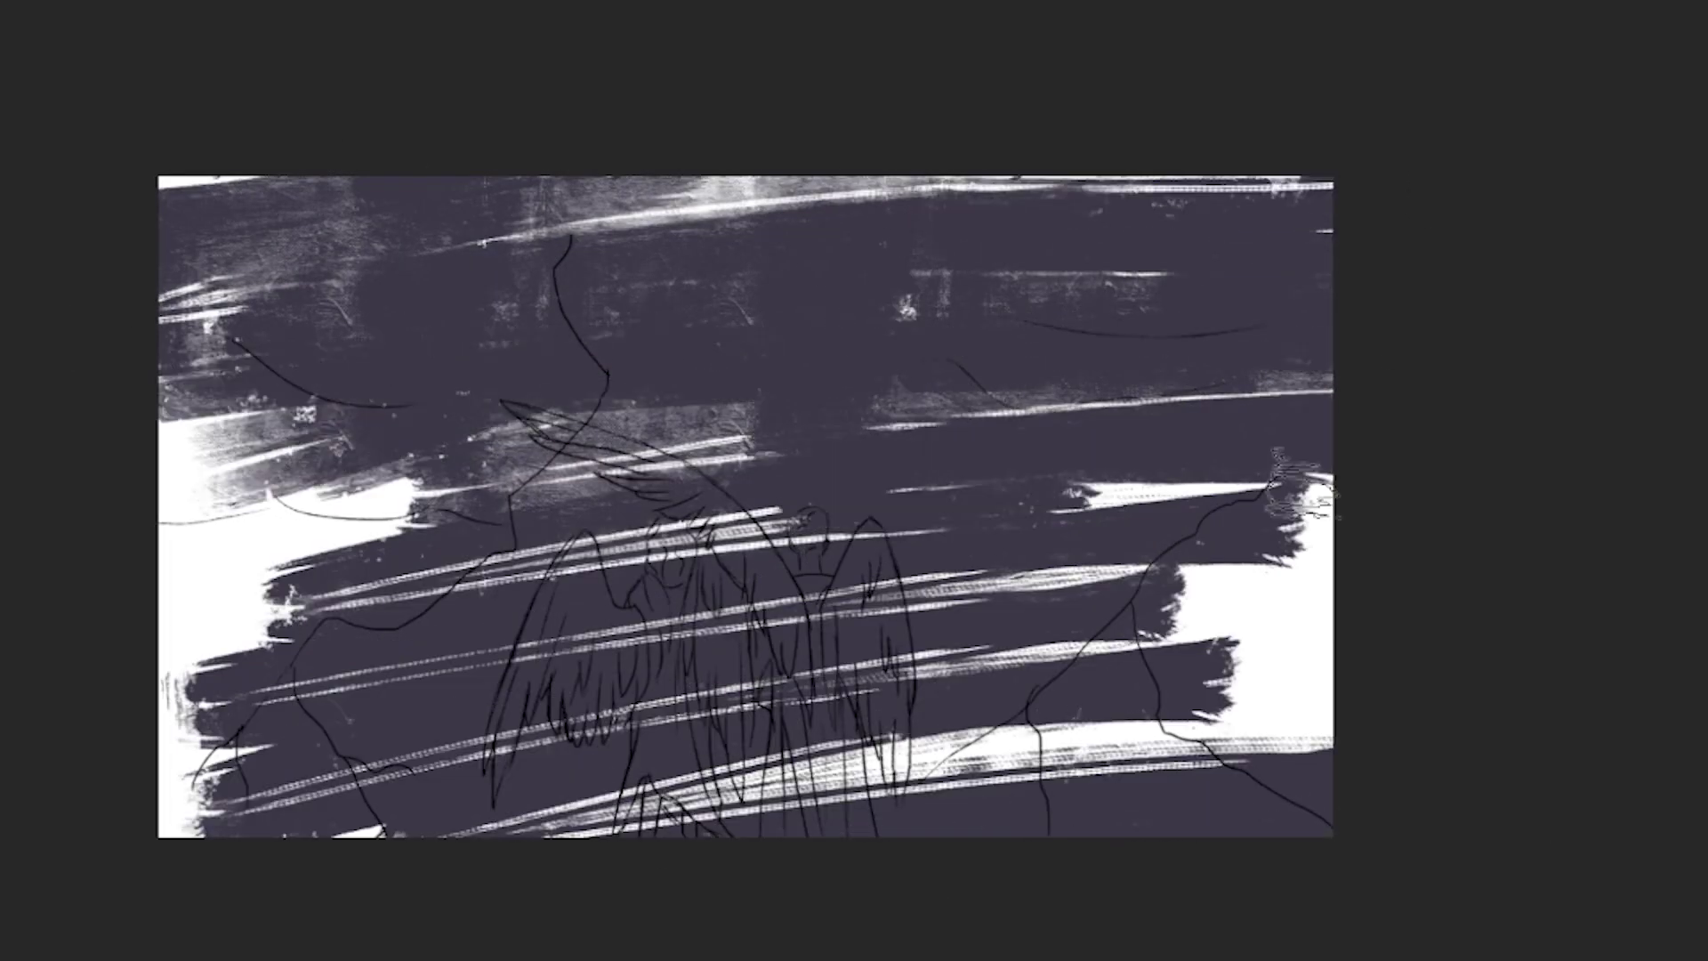
left_click_drag(178, 712, 808, 340)
left_click_drag(1130, 400, 1450, 356)
left_click_drag(996, 542, 1285, 485)
left_click_drag(418, 213, 928, 343)
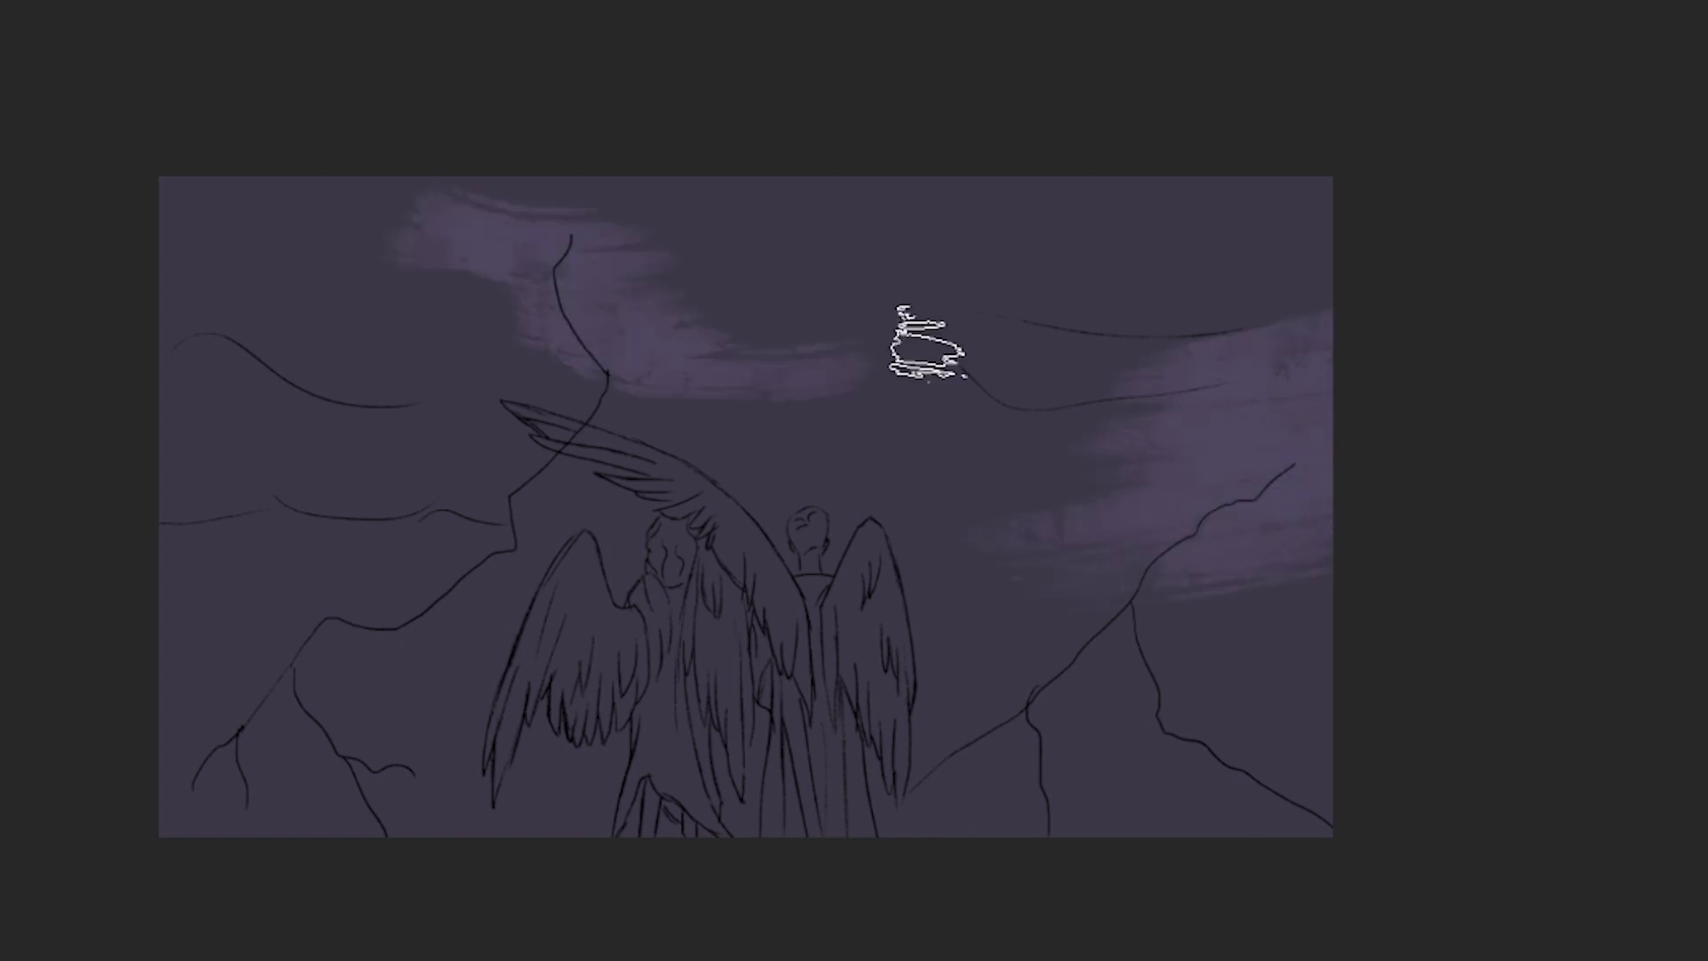
- Paint a pale cream glow over the lower-left mountains, edged with lavender beside the wing
left_click_drag(160, 578, 481, 570)
left_click_drag(169, 623, 356, 867)
left_click_drag(534, 578, 481, 827)
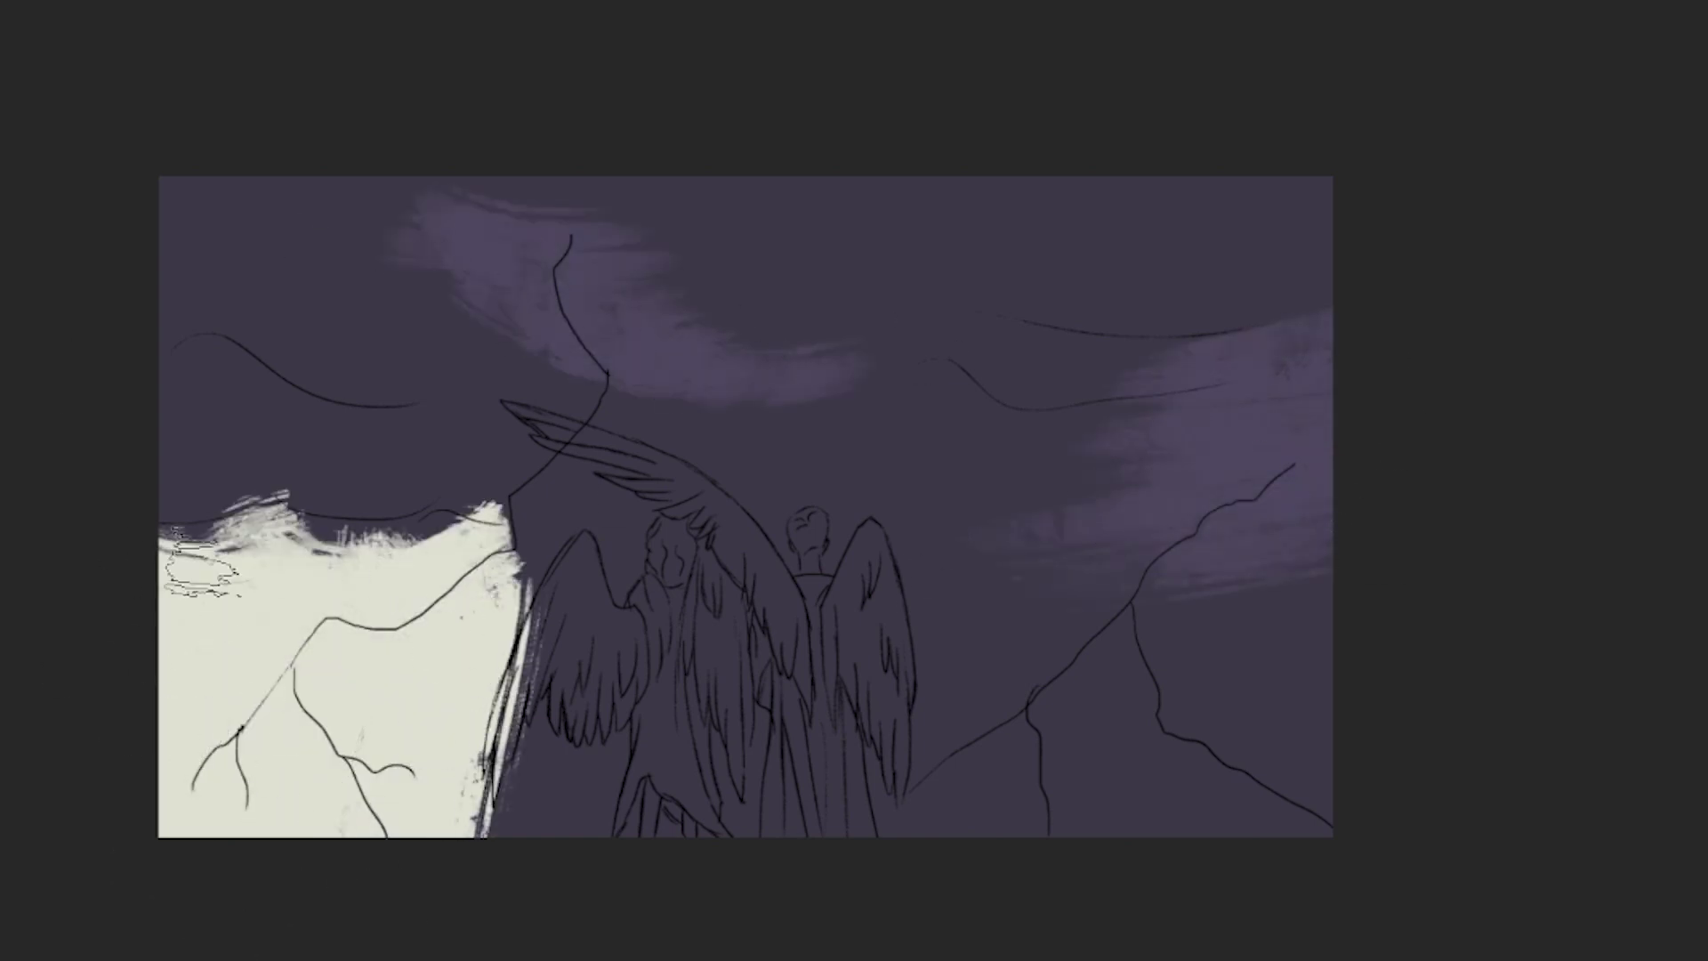
mouse_move(170, 534)
left_mouse_down()
mouse_move(566, 503)
mouse_move(485, 827)
left_mouse_up()
mouse_move(551, 552)
left_mouse_down()
mouse_move(526, 610)
mouse_move(495, 863)
left_mouse_up()
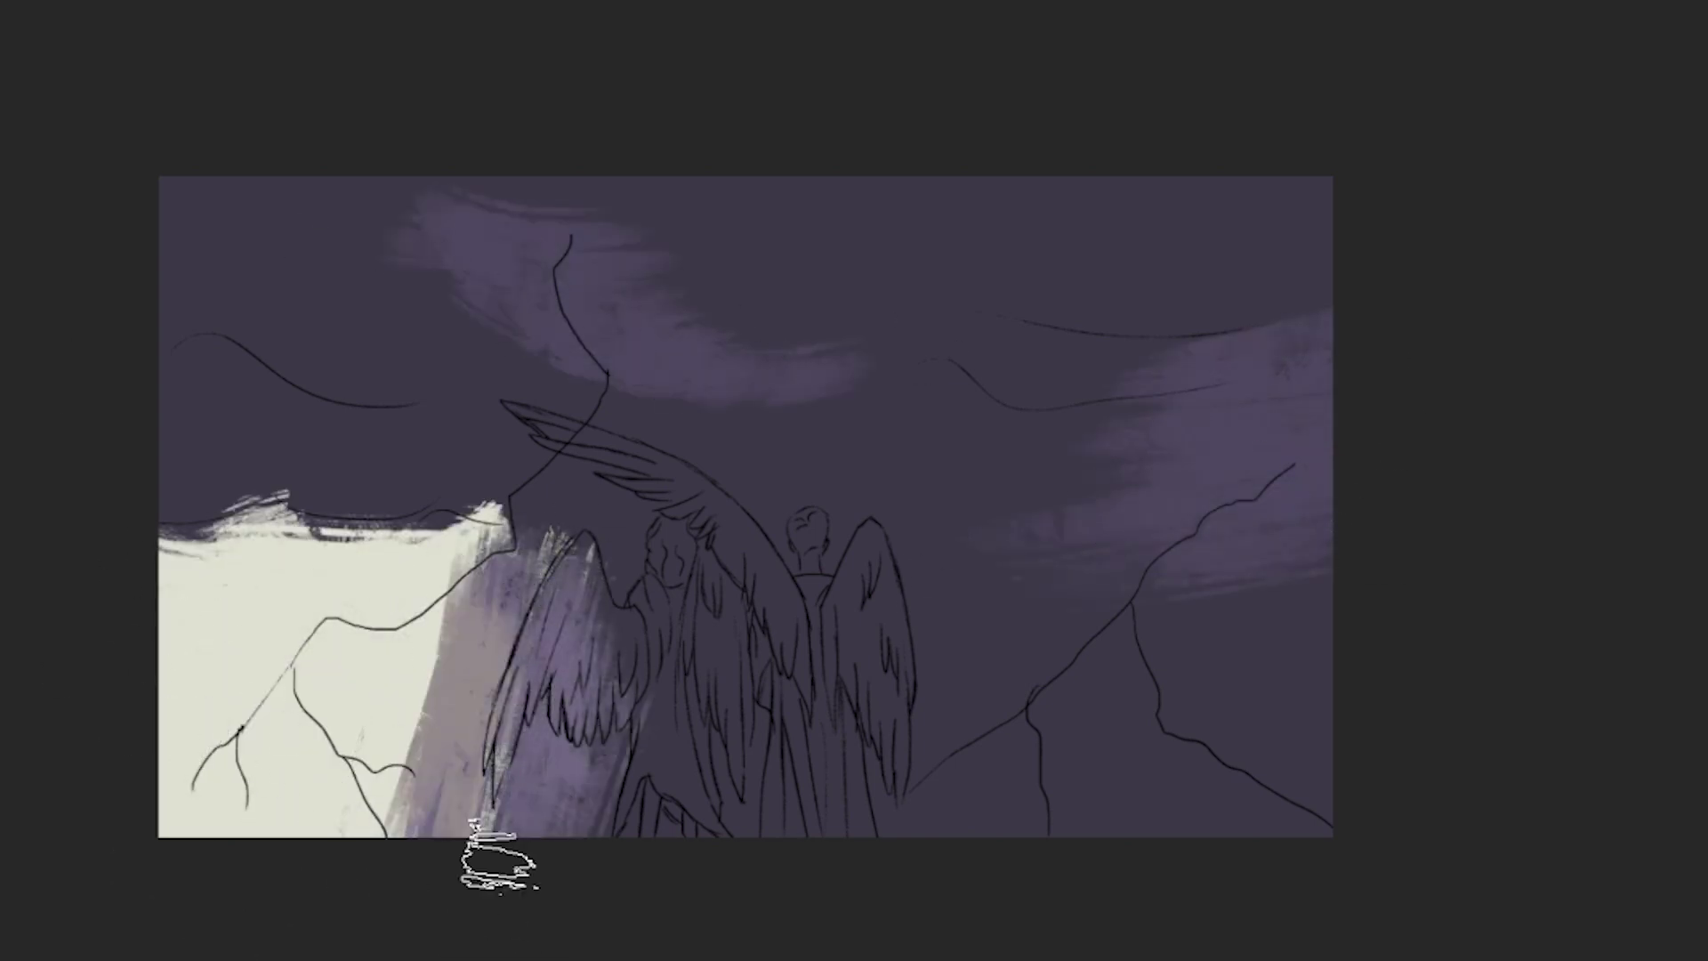
left_click_drag(480, 578, 454, 765)
left_click_drag(498, 663, 525, 498)
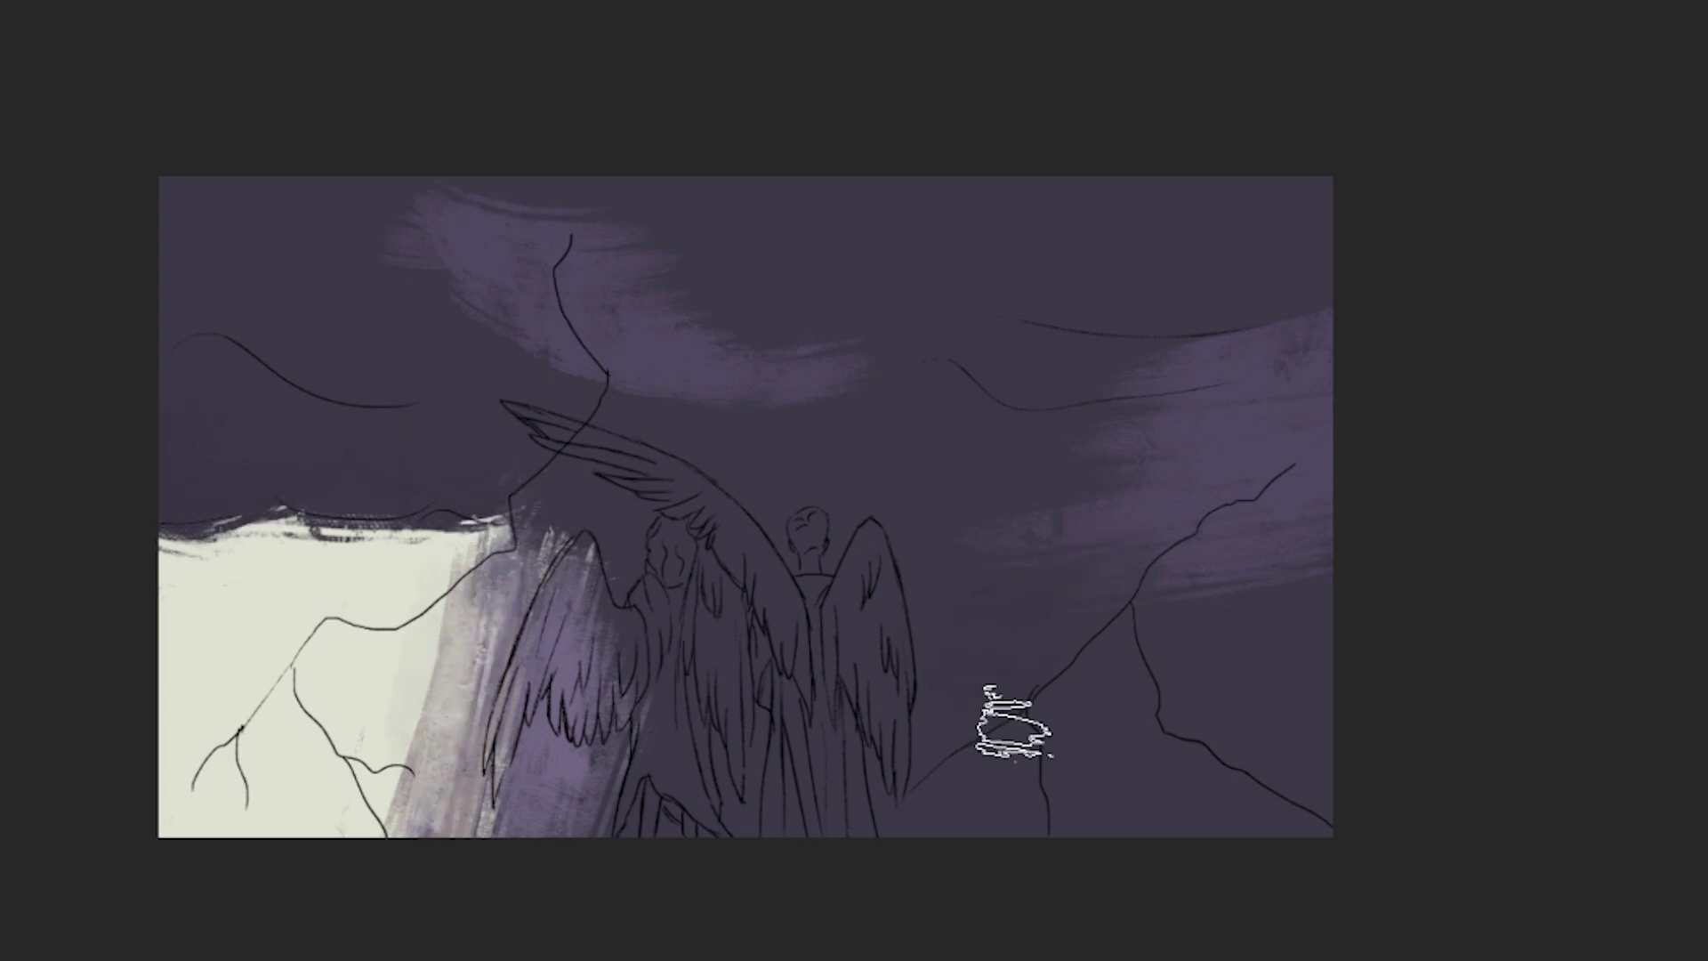
- Add blue-purple and lavender strokes across the upper sky and near the angel's head
left_click_drag(935, 458, 756, 521)
left_click_drag(1317, 267, 1201, 382)
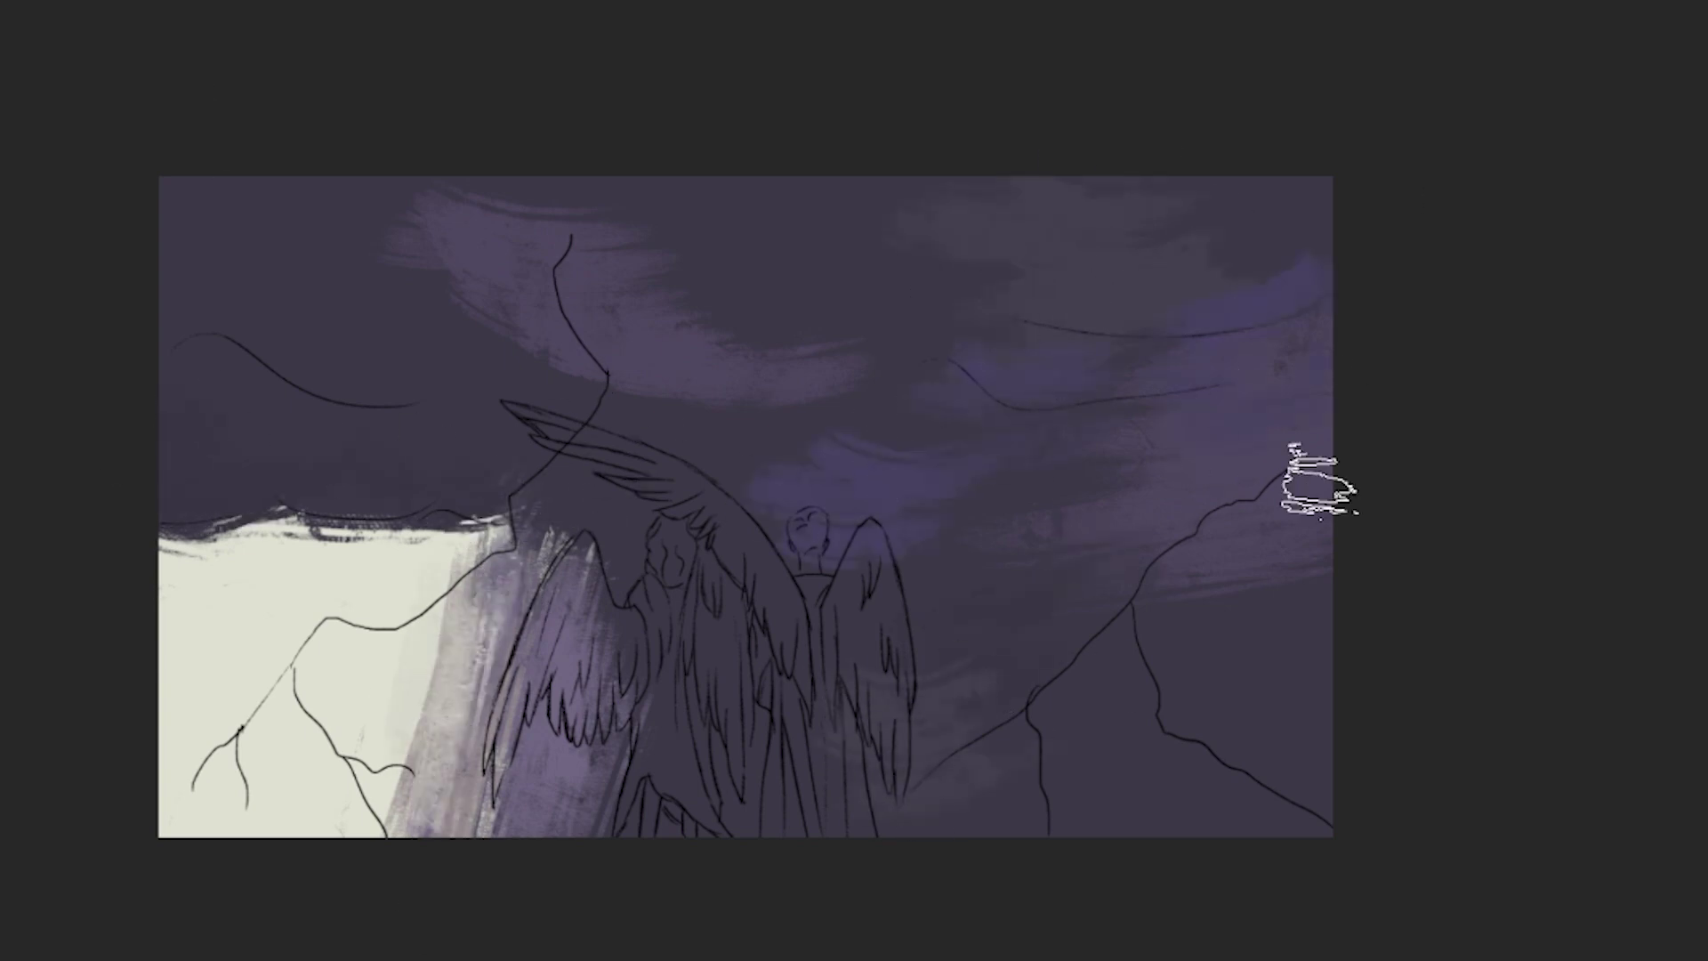
left_click_drag(1317, 400, 1157, 570)
mouse_move(267, 400)
left_mouse_down()
mouse_move(507, 312)
mouse_move(229, 335)
left_mouse_up()
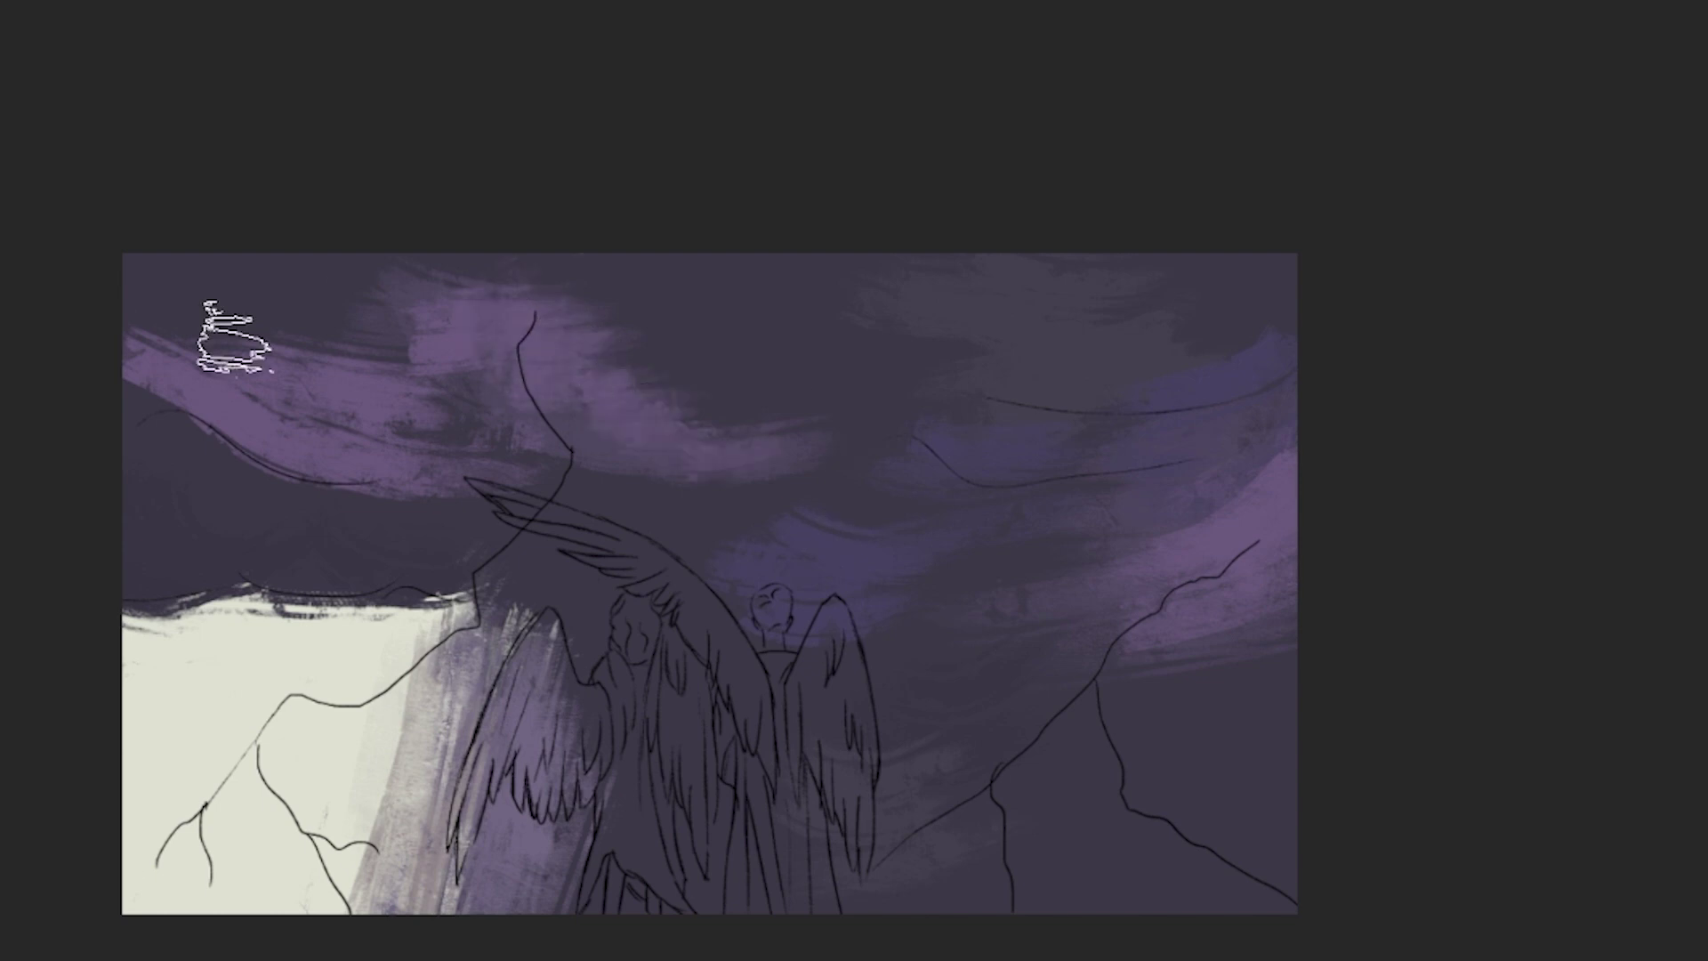
- Zoom in, tint the upper sky bluish, and darken the middle and corner sky areas
key("ctrl+plus")
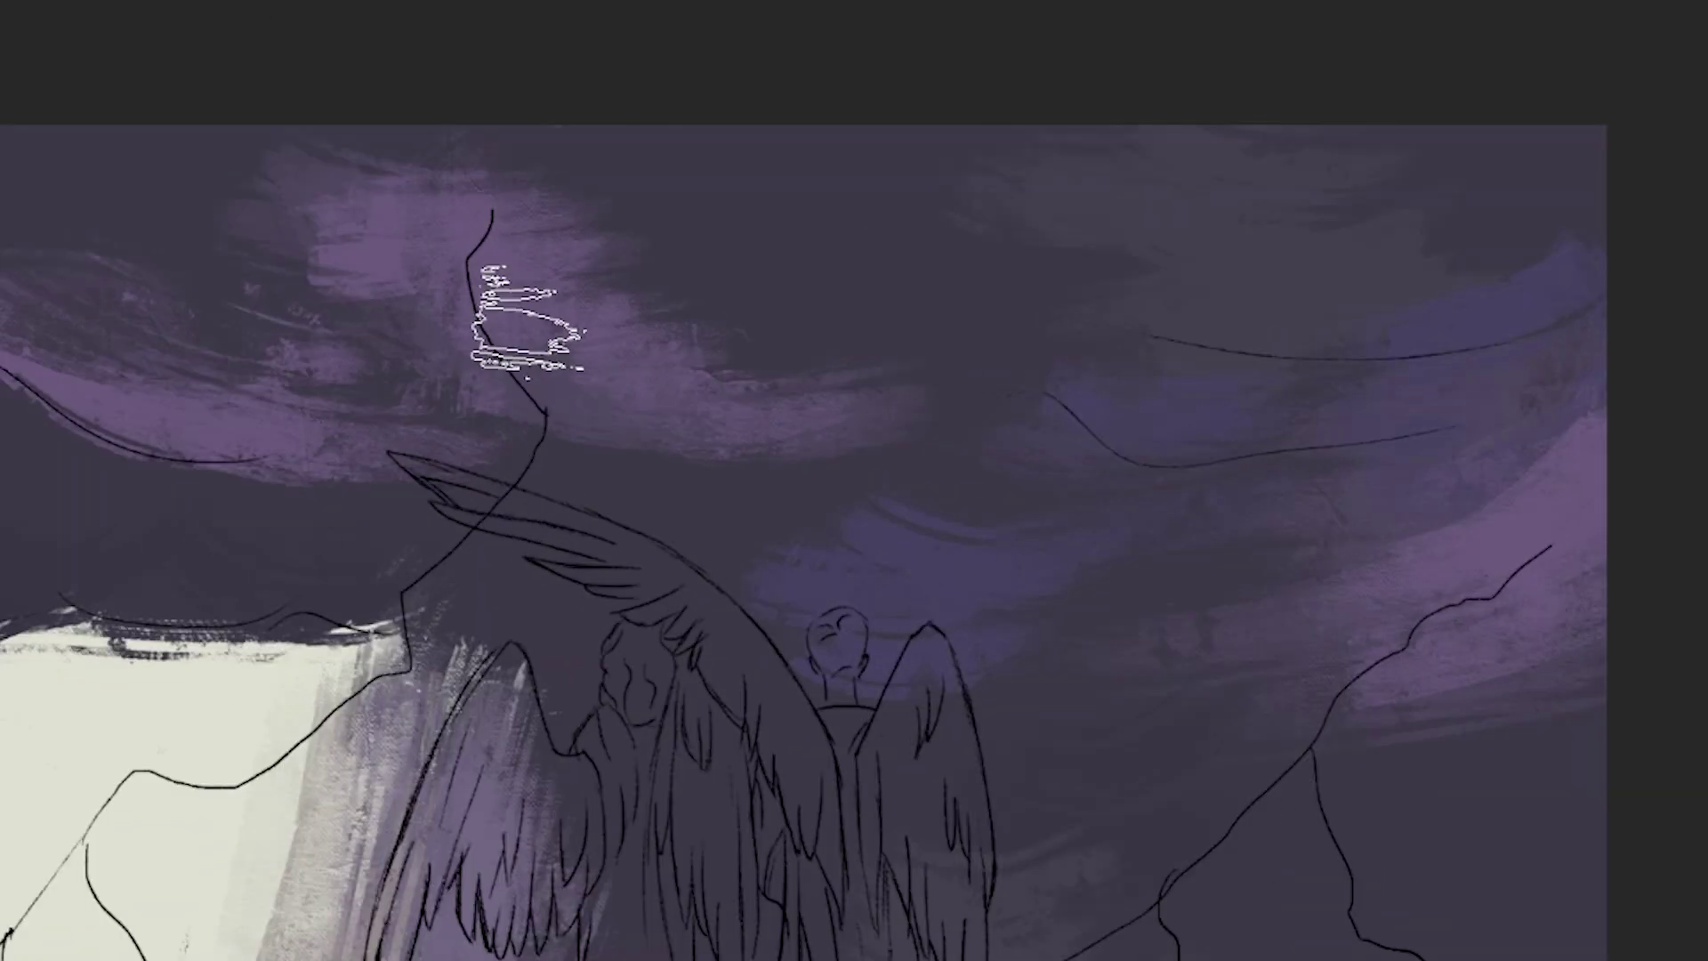
mouse_move(515, 324)
left_mouse_down()
mouse_move(457, 248)
mouse_move(649, 336)
left_mouse_up()
mouse_move(765, 570)
left_mouse_down()
mouse_move(854, 626)
mouse_move(793, 450)
mouse_move(774, 504)
mouse_move(68, 573)
mouse_move(27, 480)
left_mouse_up()
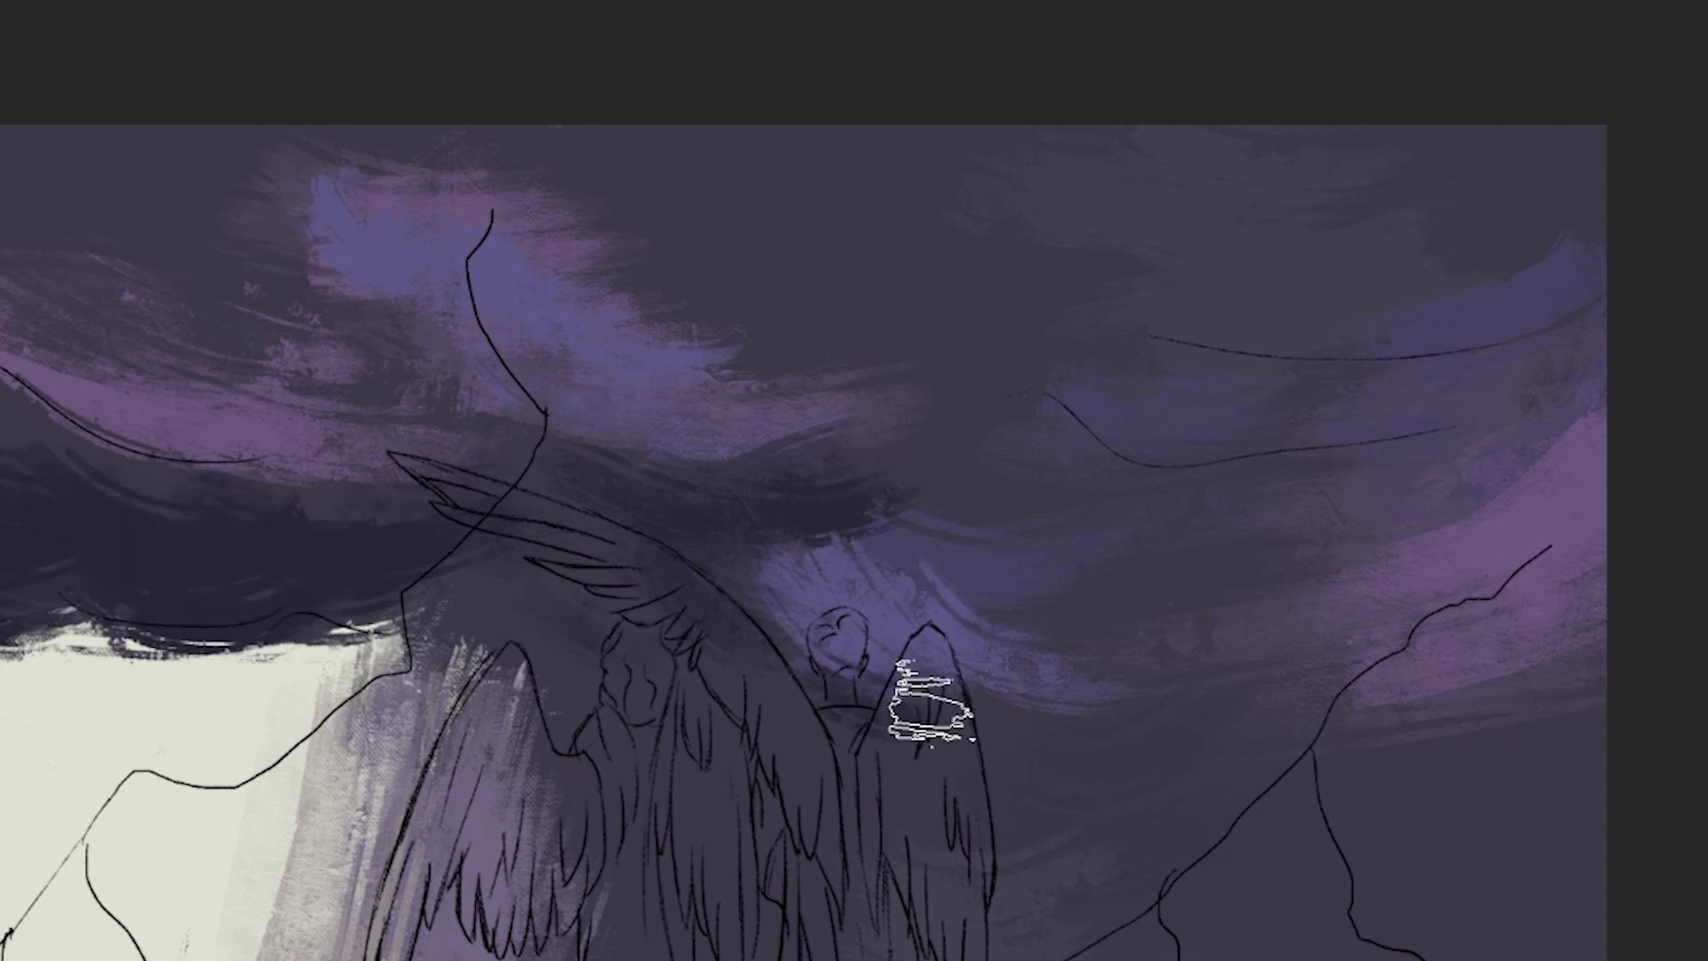
left_click_drag(1245, 880, 1513, 943)
left_click_drag(739, 170, 1024, 293)
mouse_move(1197, 347)
left_mouse_down()
mouse_move(984, 373)
mouse_move(712, 232)
left_mouse_up()
mouse_move(846, 730)
left_mouse_down()
mouse_move(840, 805)
mouse_move(846, 712)
mouse_move(889, 756)
mouse_move(756, 800)
mouse_move(961, 712)
mouse_move(934, 943)
left_mouse_up()
- Fill both angels' wings, including the dark left wing and raised wing, with light pink
left_click_drag(916, 730, 926, 881)
left_click_drag(677, 622, 711, 801)
mouse_move(623, 641)
left_mouse_down()
mouse_move(677, 943)
mouse_move(613, 846)
mouse_move(401, 943)
left_mouse_up()
left_click_drag(498, 640, 587, 935)
left_click_drag(489, 899, 612, 863)
mouse_move(383, 456)
left_mouse_down()
mouse_move(613, 534)
mouse_move(694, 614)
left_mouse_up()
- Paint the angel's head and neck pink and trim the robe edge with dark paint
mouse_move(409, 480)
left_mouse_down()
mouse_move(756, 676)
mouse_move(817, 637)
left_mouse_up()
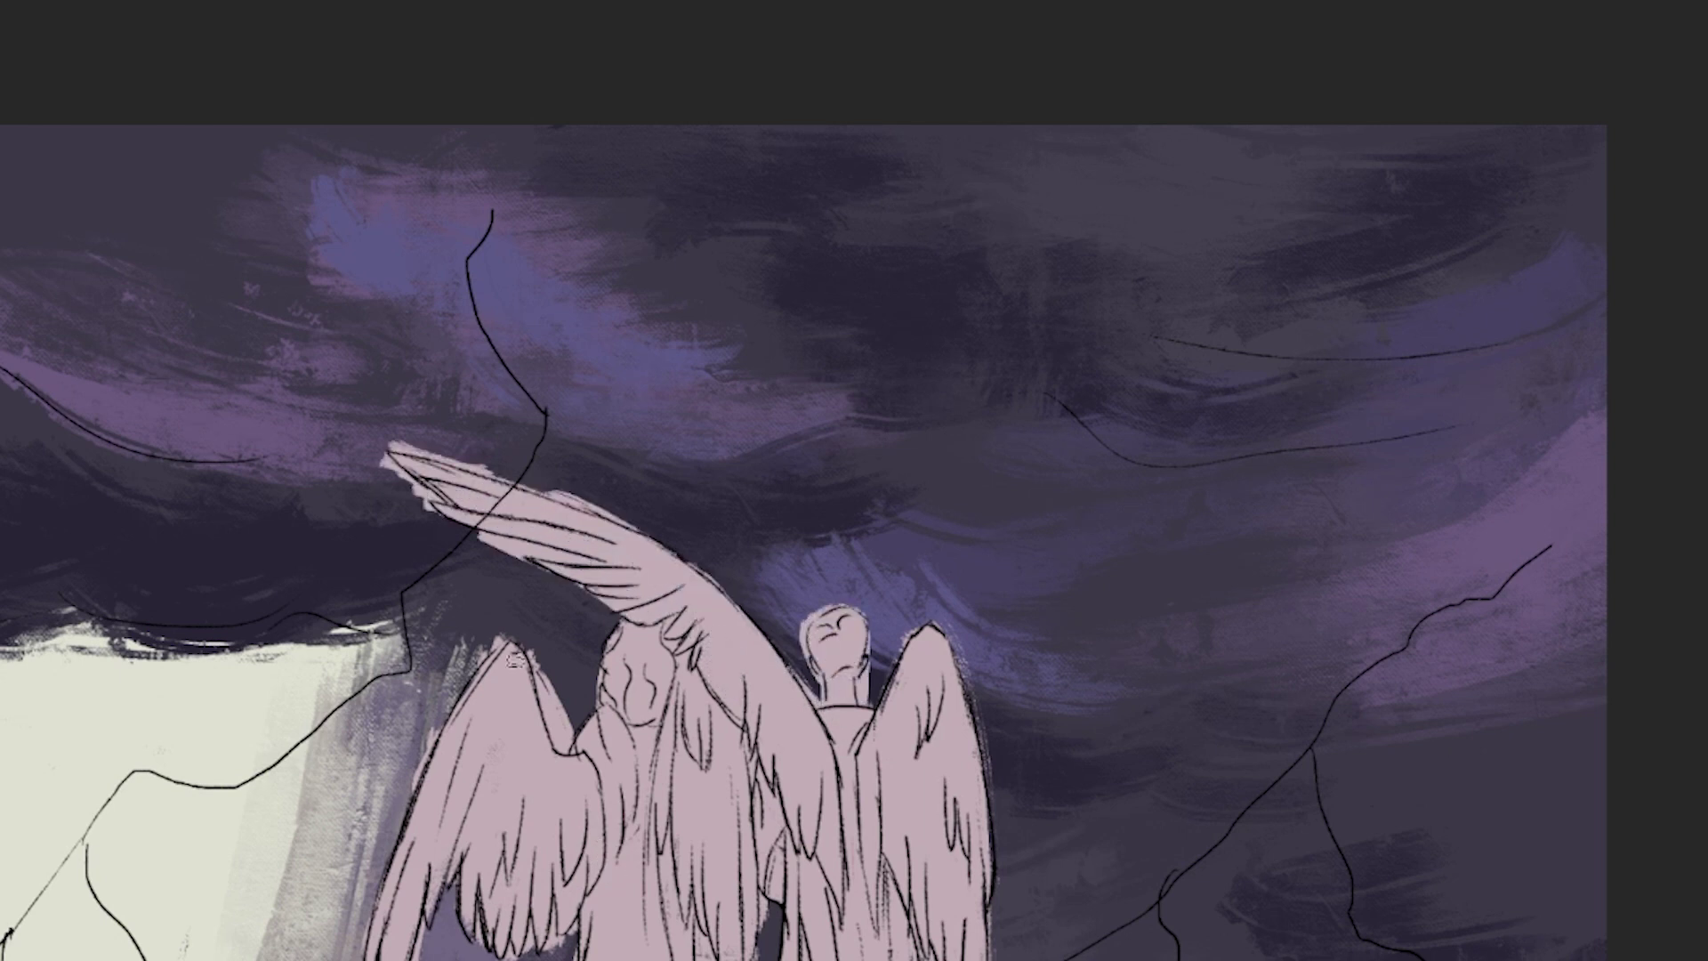
scroll(1221, 618, "up", 5)
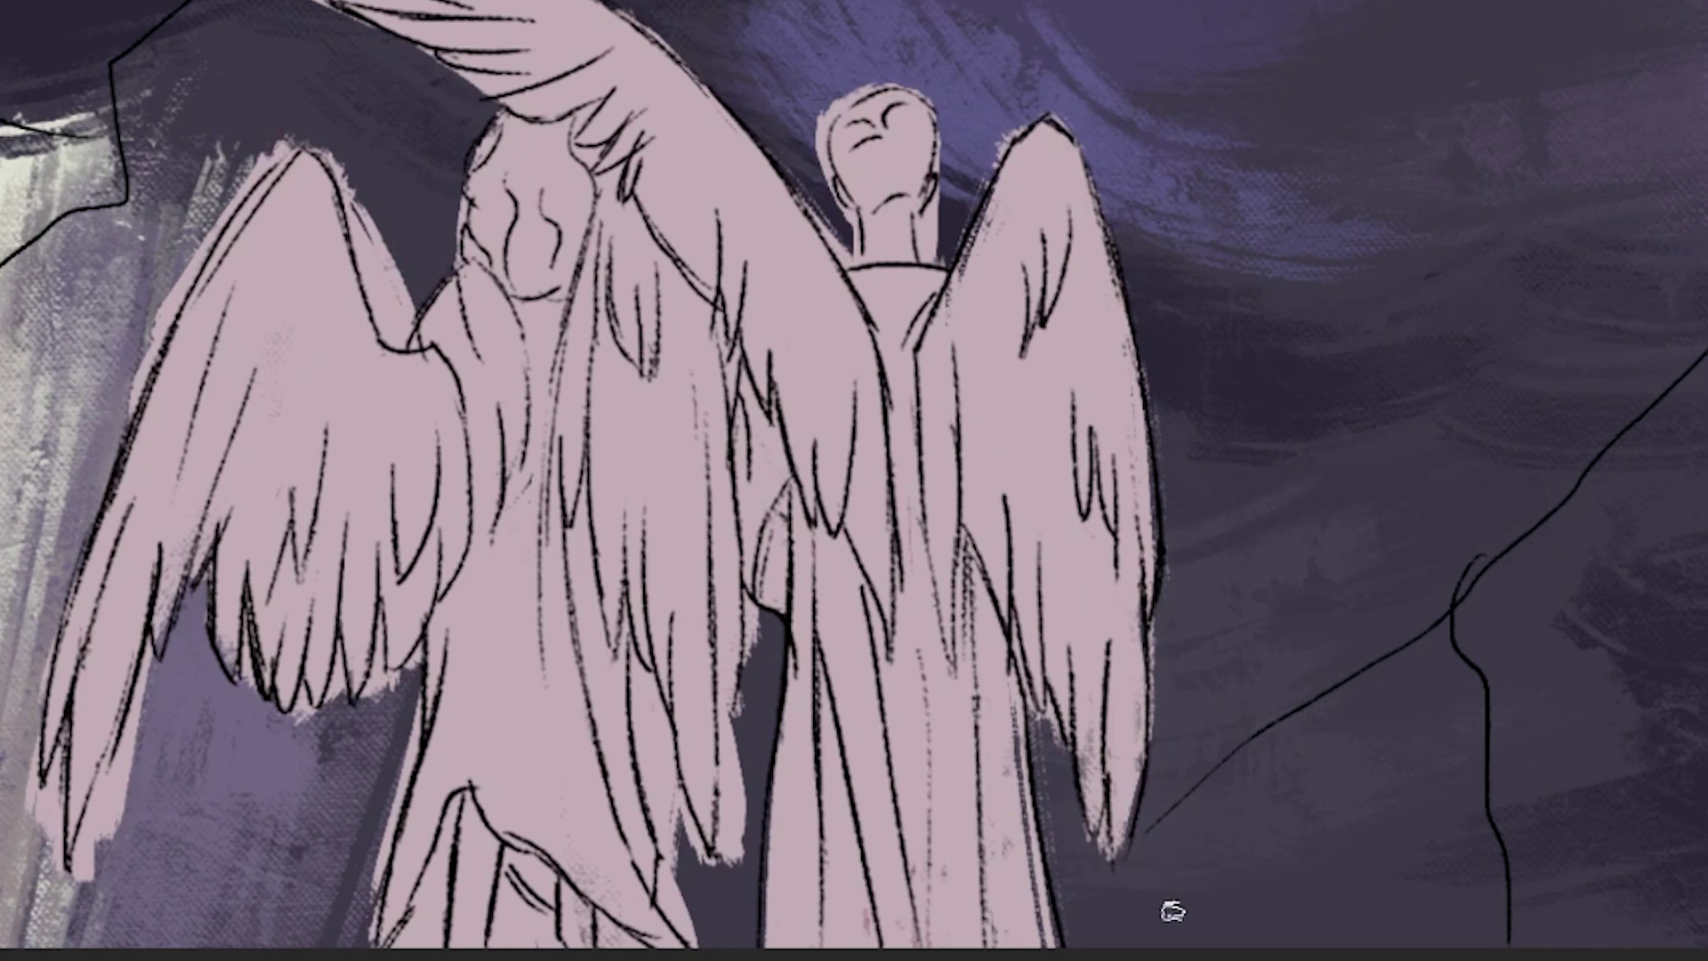
left_click_drag(1173, 911, 1256, 868)
left_click_drag(819, 614, 756, 828)
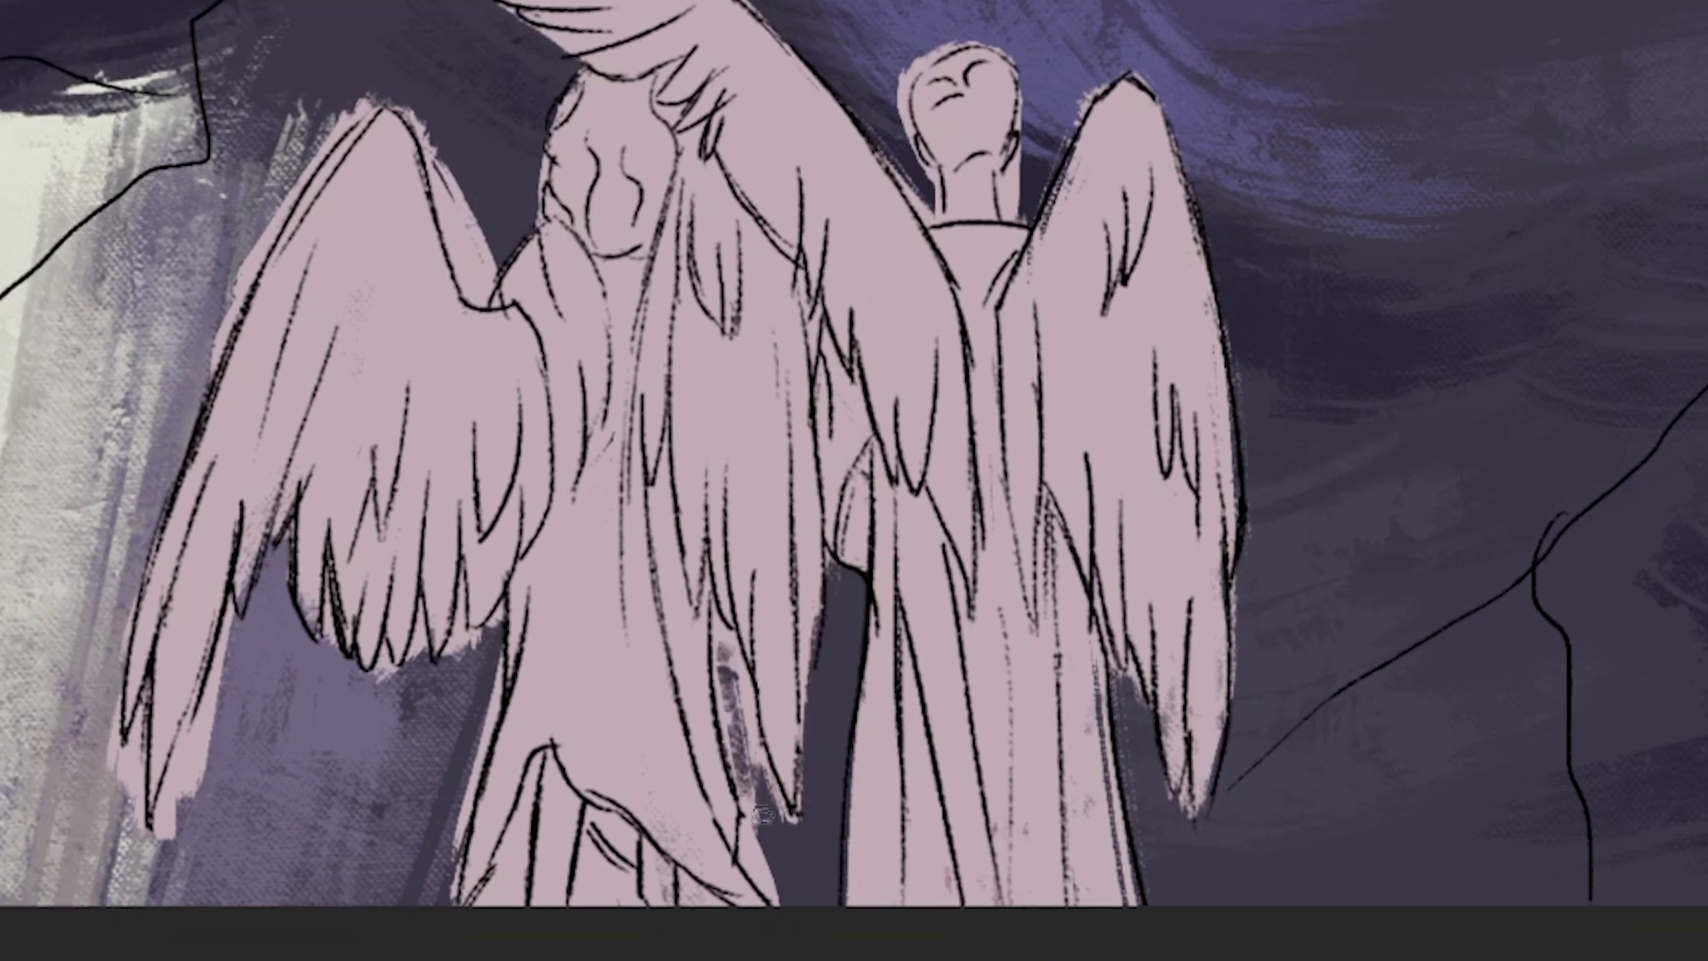
left_click_drag(783, 668, 754, 860)
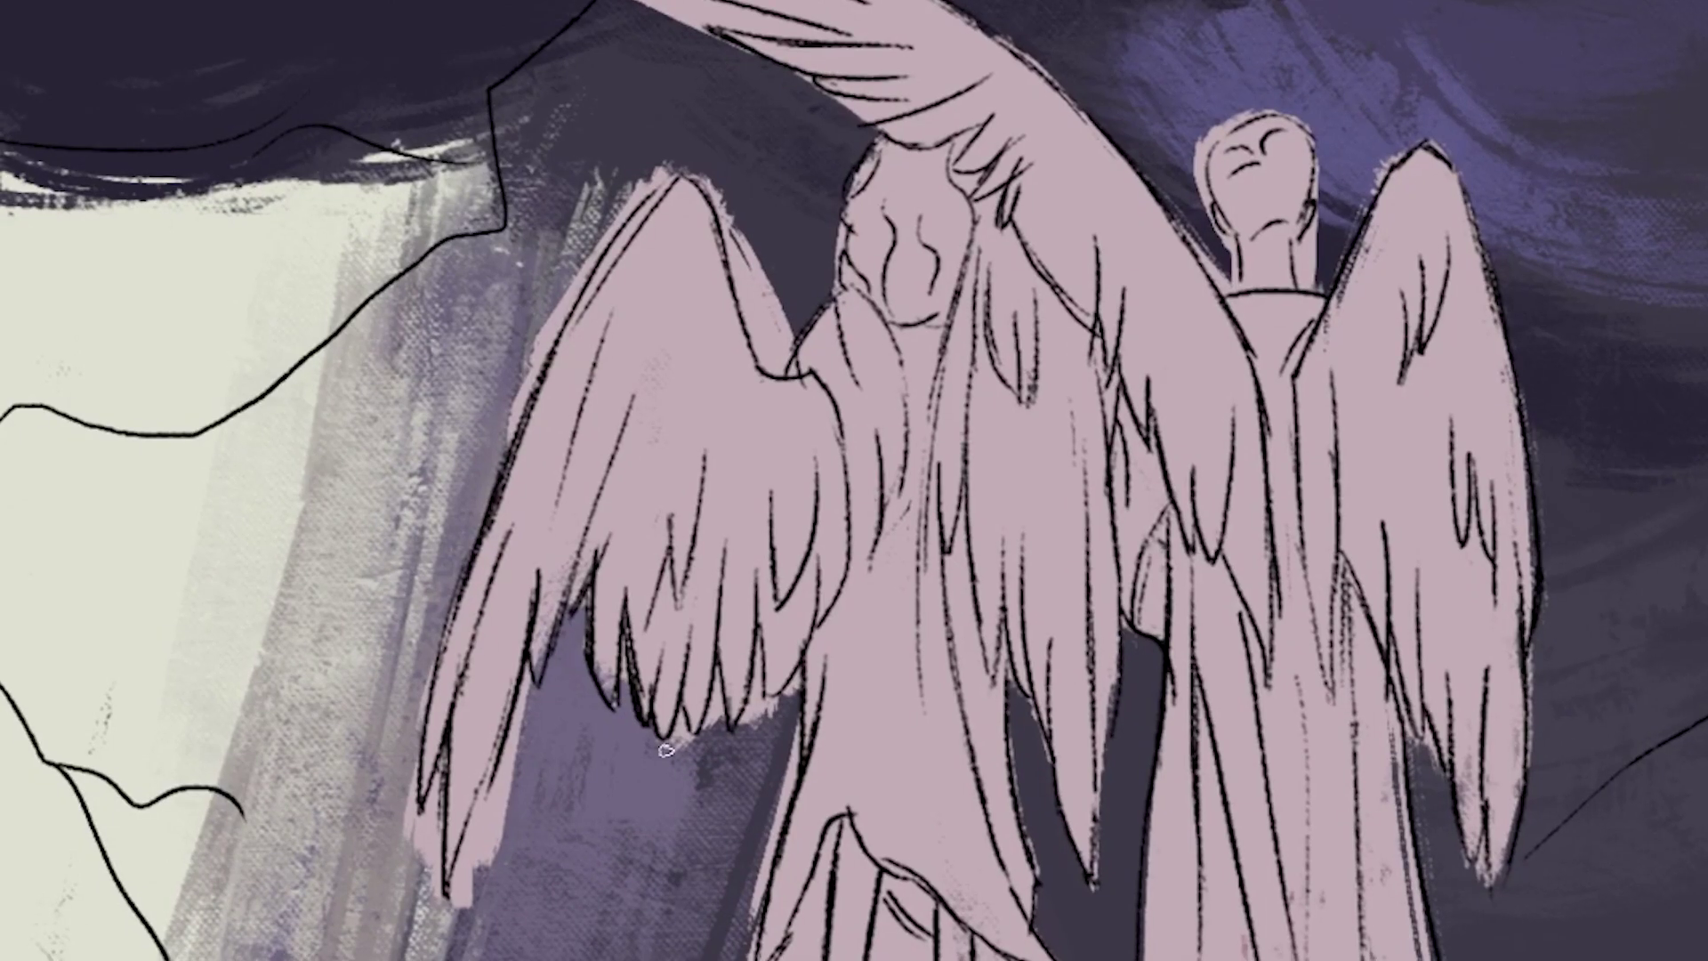
- Trim the lower wing tips and the right wing's top edge in dark purple
left_click_drag(524, 741, 454, 899)
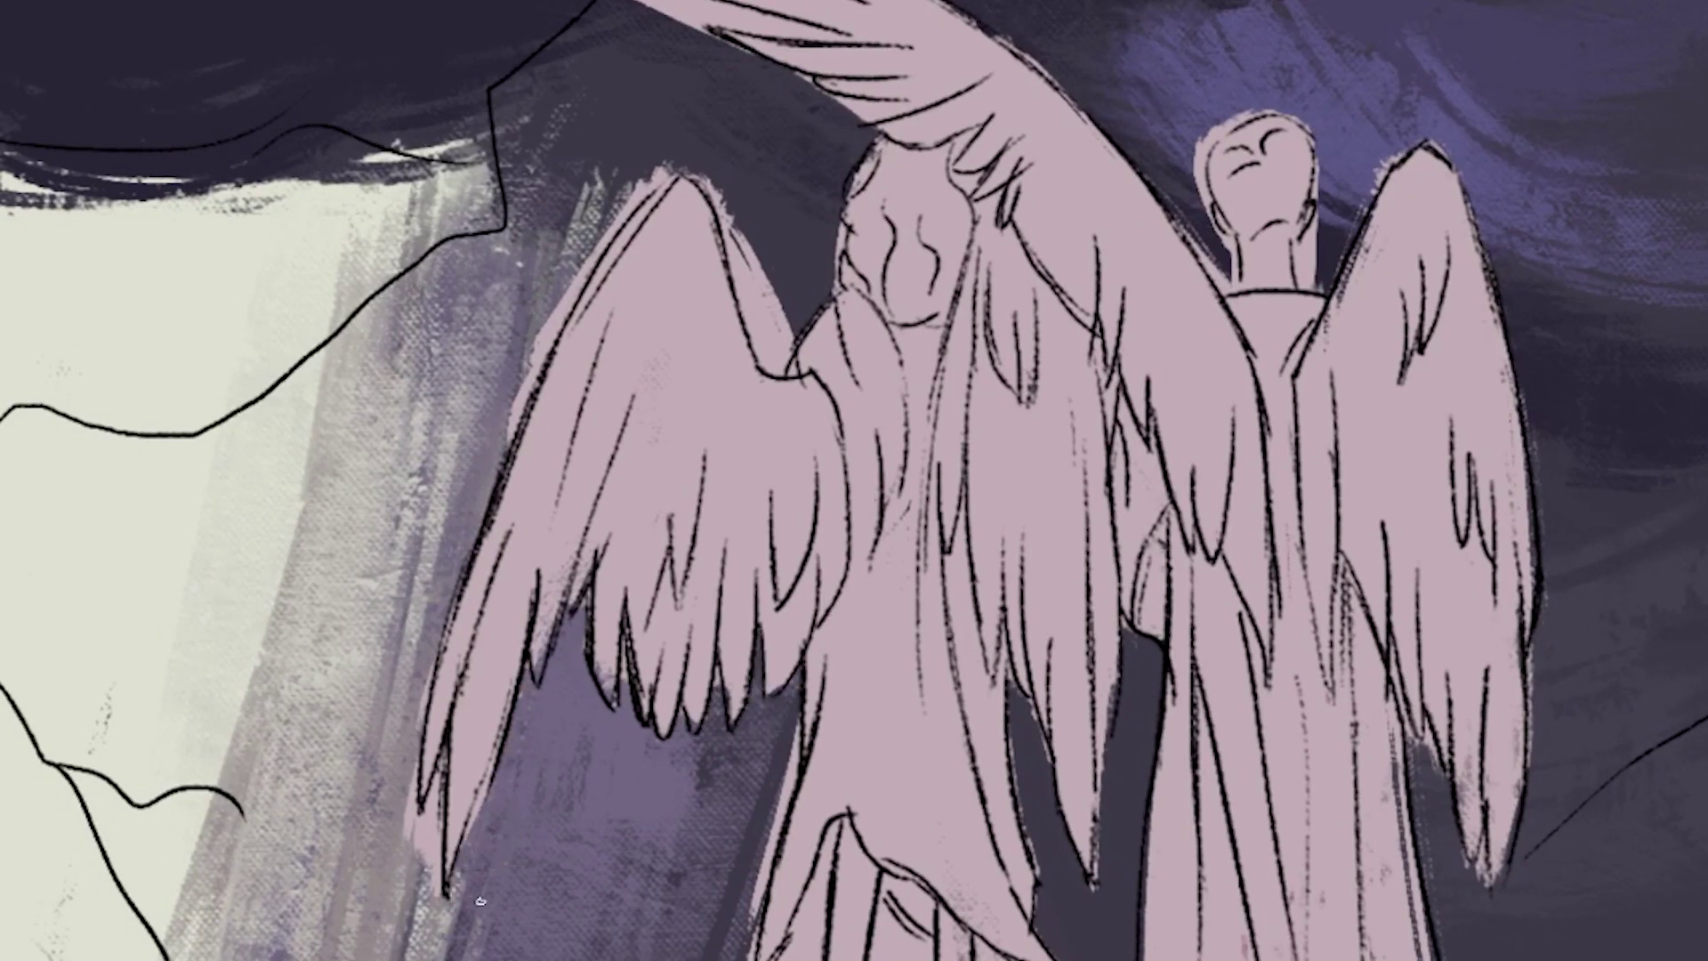
left_click_drag(418, 761, 436, 890)
mouse_move(525, 418)
left_mouse_down()
mouse_move(694, 178)
mouse_move(779, 358)
left_mouse_up()
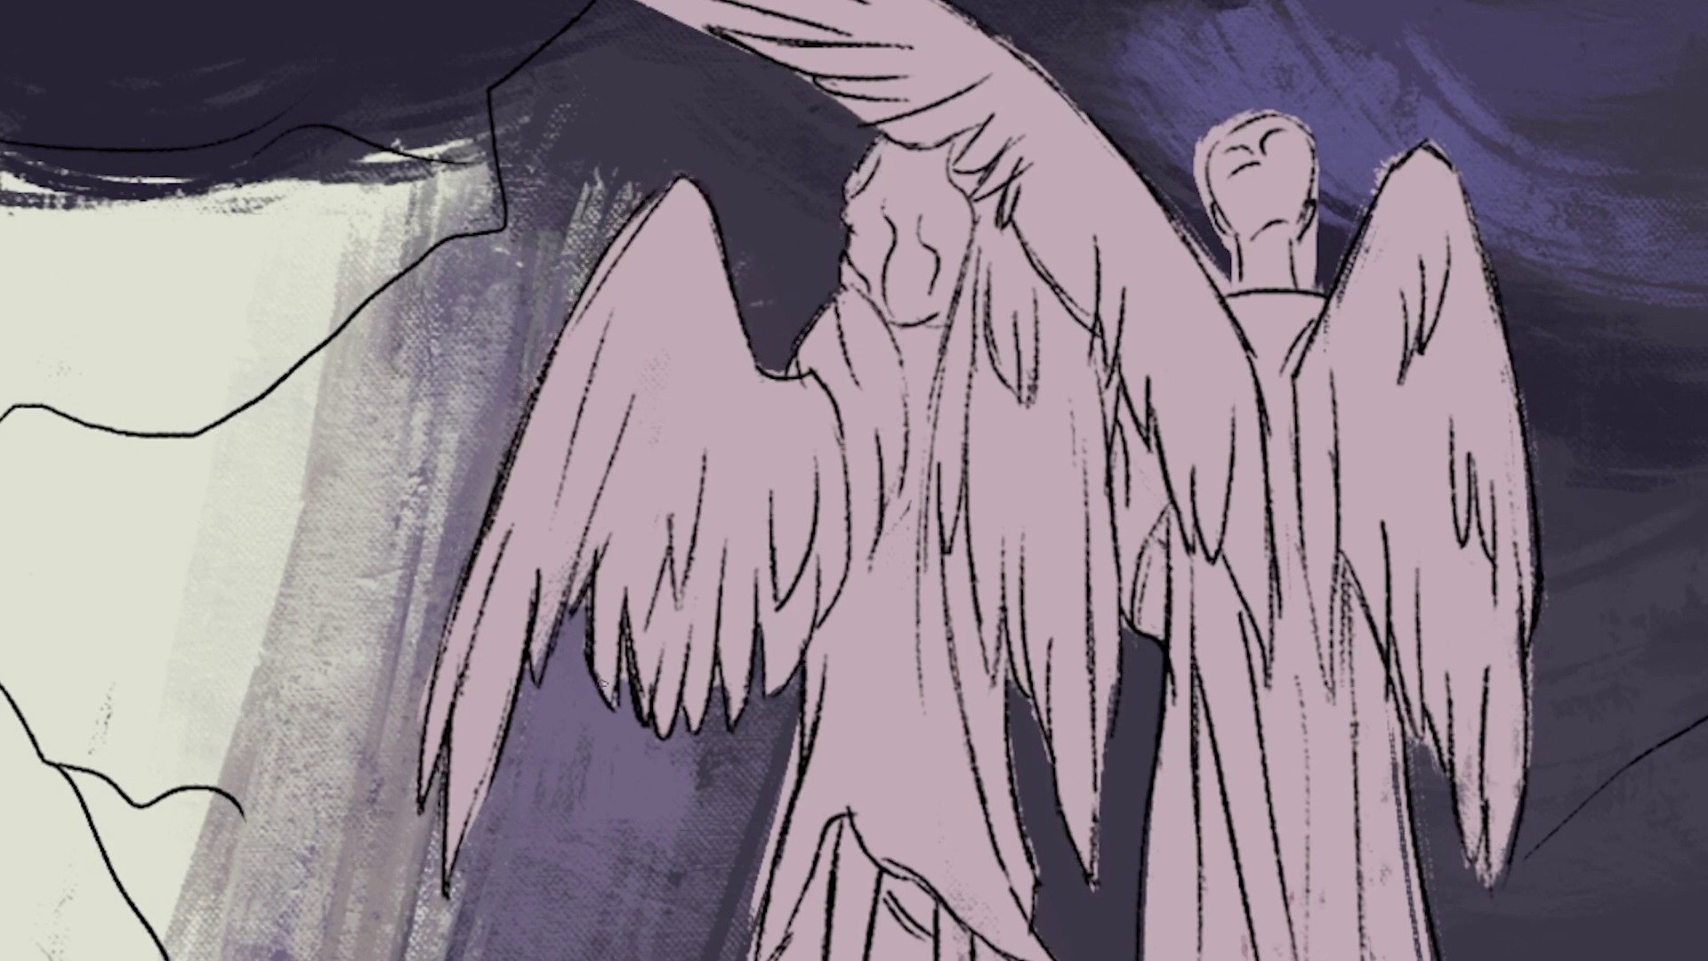
scroll(669, 707, "up", 5)
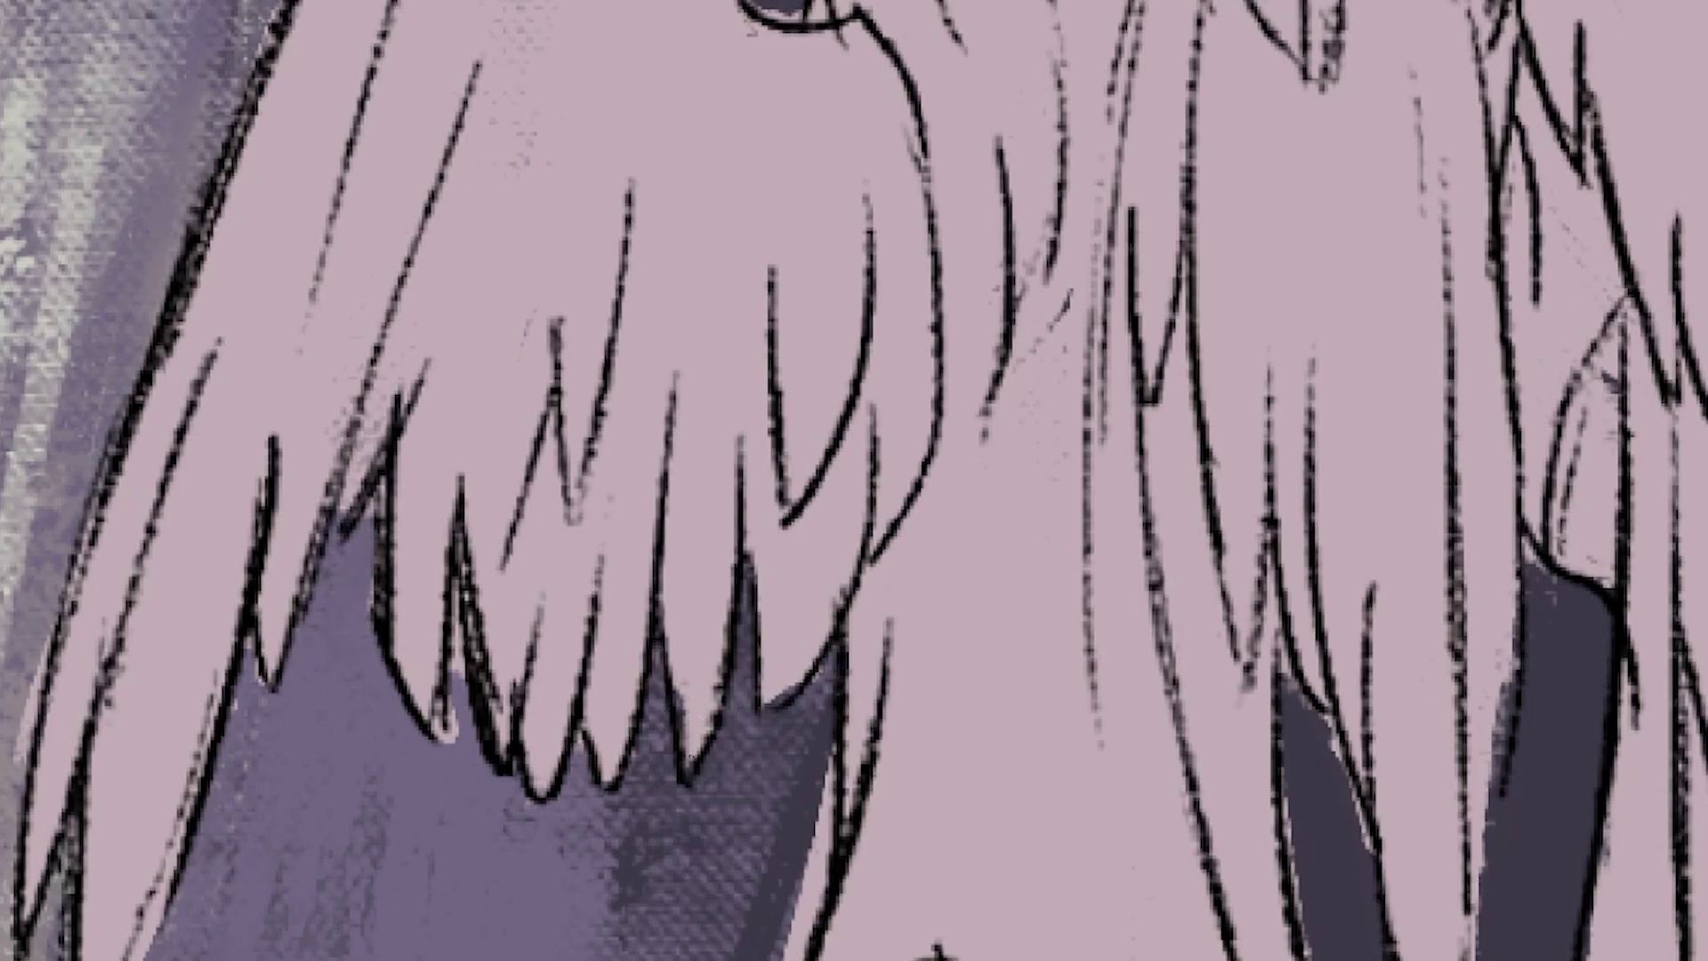
scroll(702, 654, "down", 5)
- Tidy the raised wing's lower-left, lower feather and upper edges with dark purple
left_click_drag(296, 393, 349, 460)
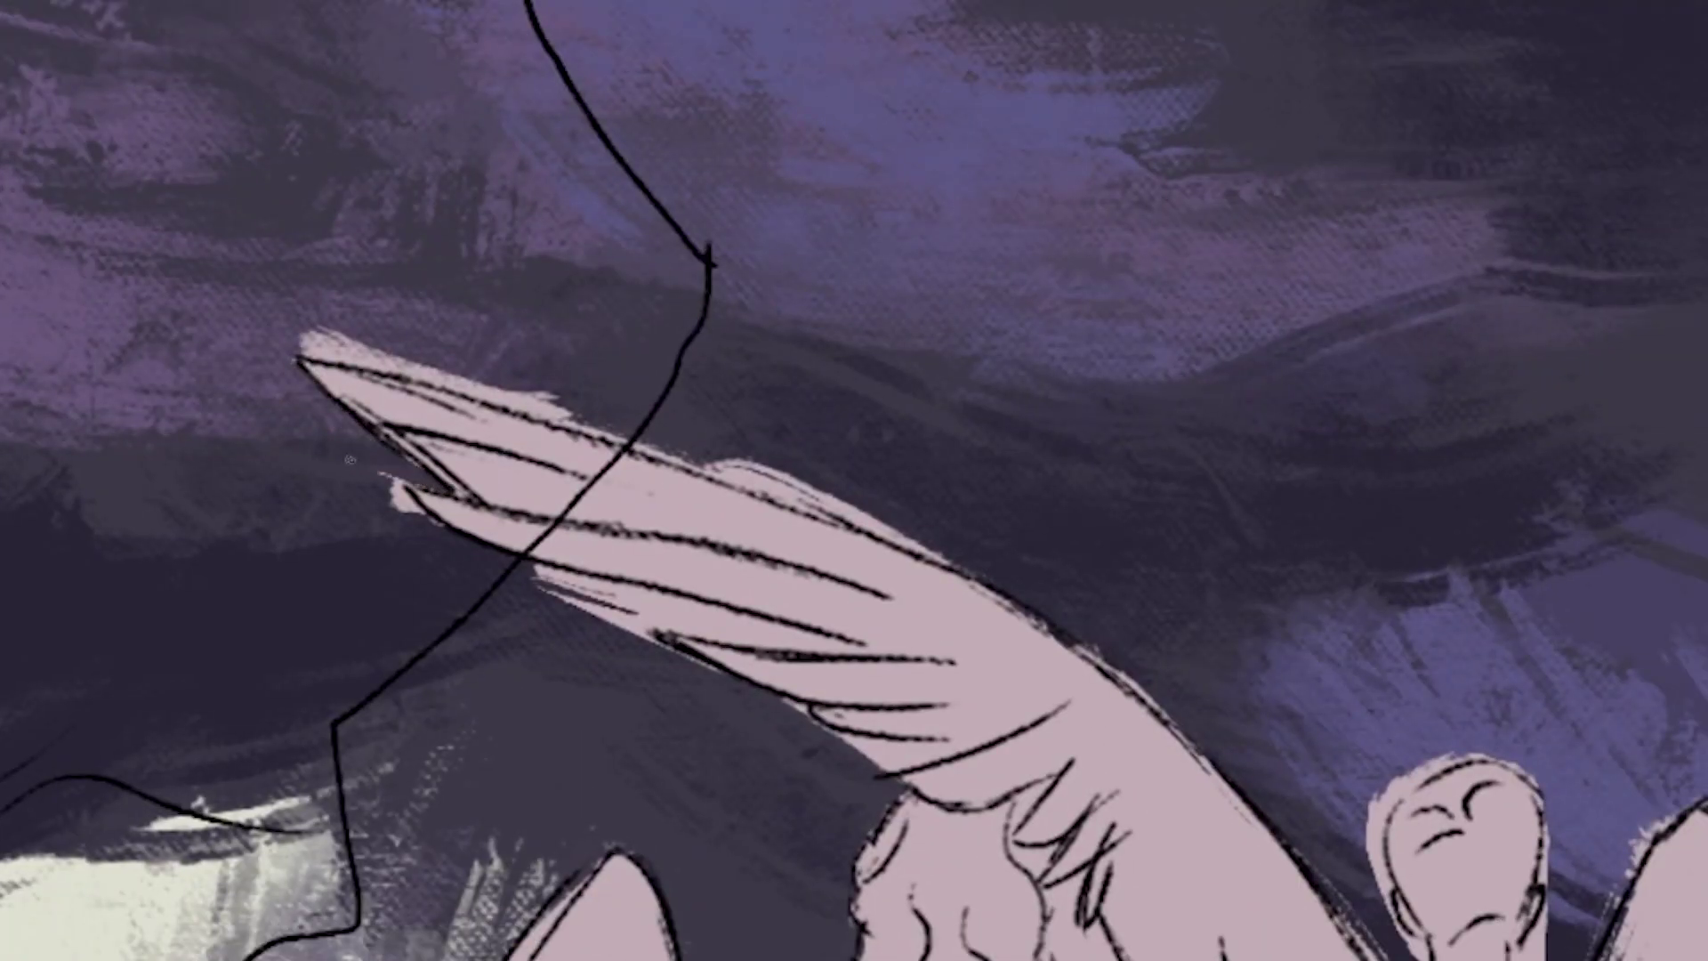
left_click_drag(522, 580, 583, 605)
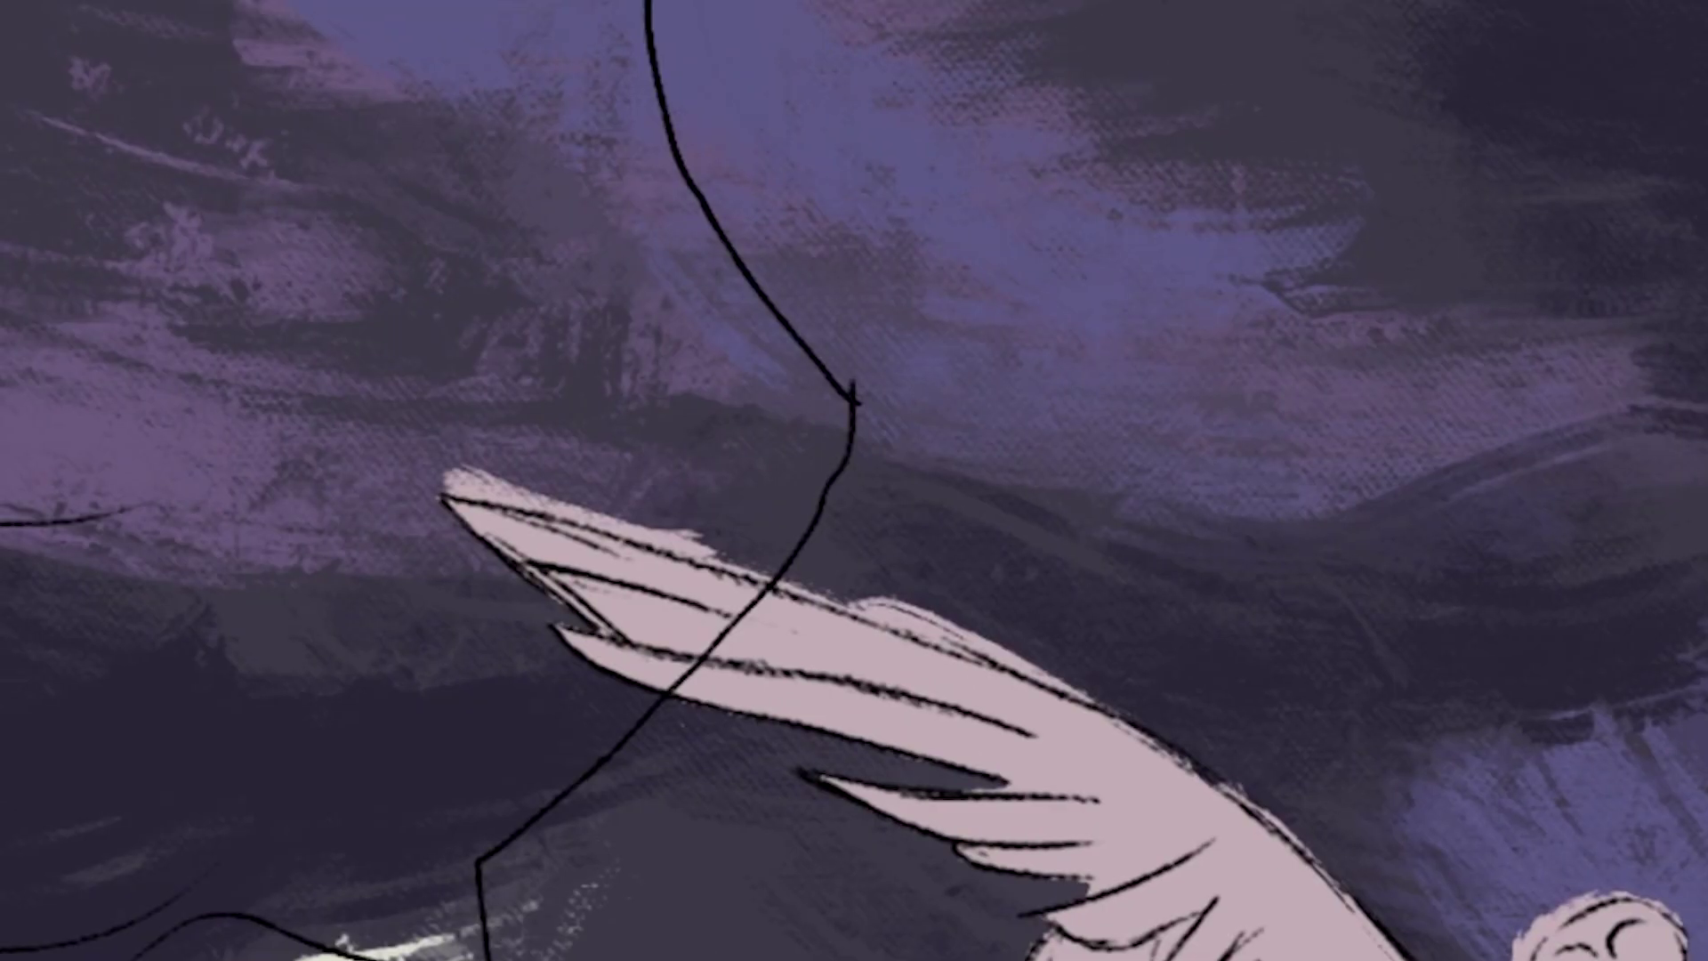
left_click_drag(850, 595, 1086, 694)
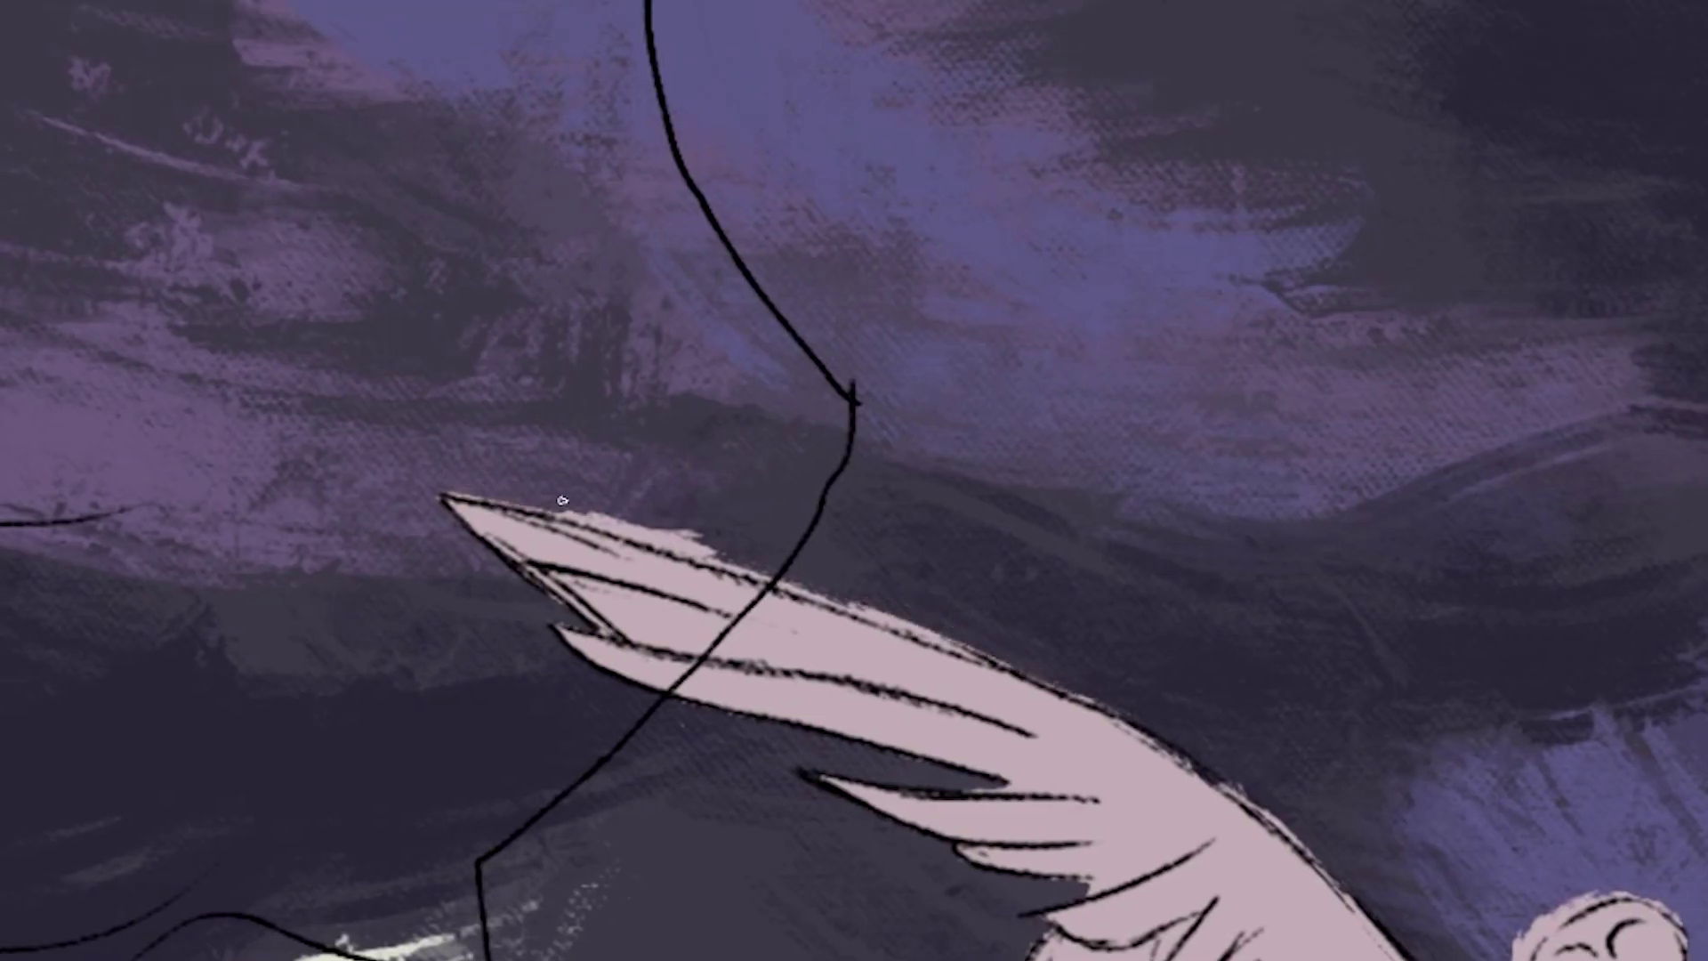
left_click_drag(445, 498, 797, 589)
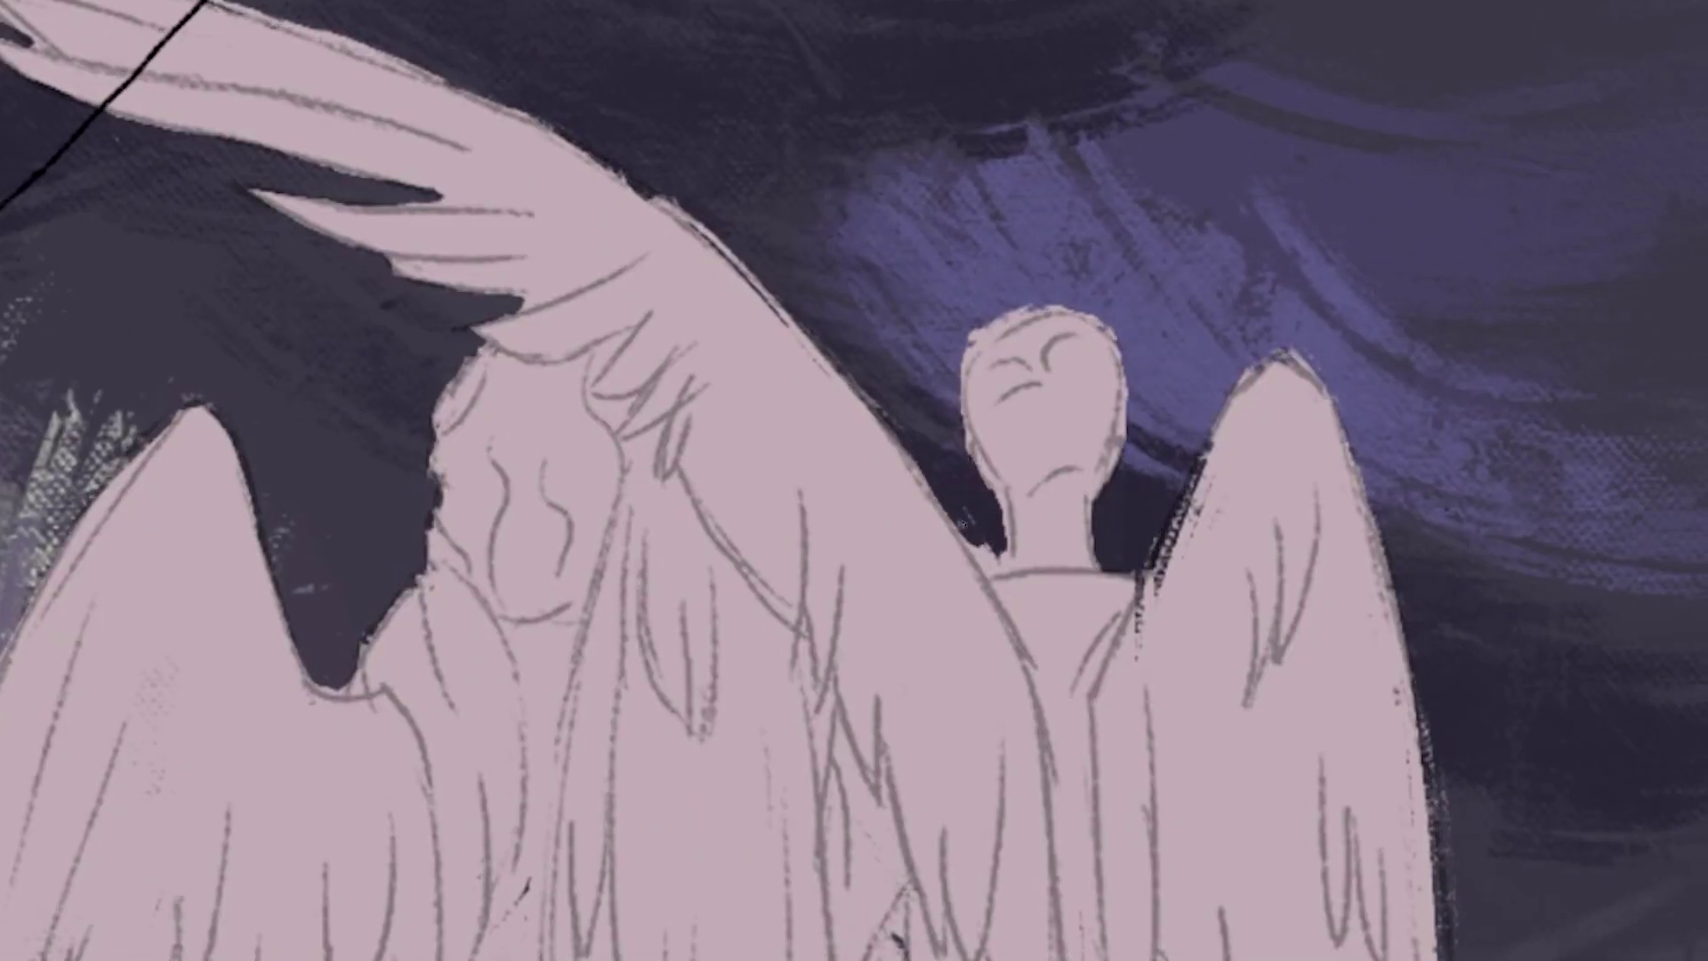
- Clean the wing edges beside the head, neck and lower-left wing with dark and pink strokes
left_click_drag(998, 513, 952, 420)
left_click_drag(1001, 547, 921, 441)
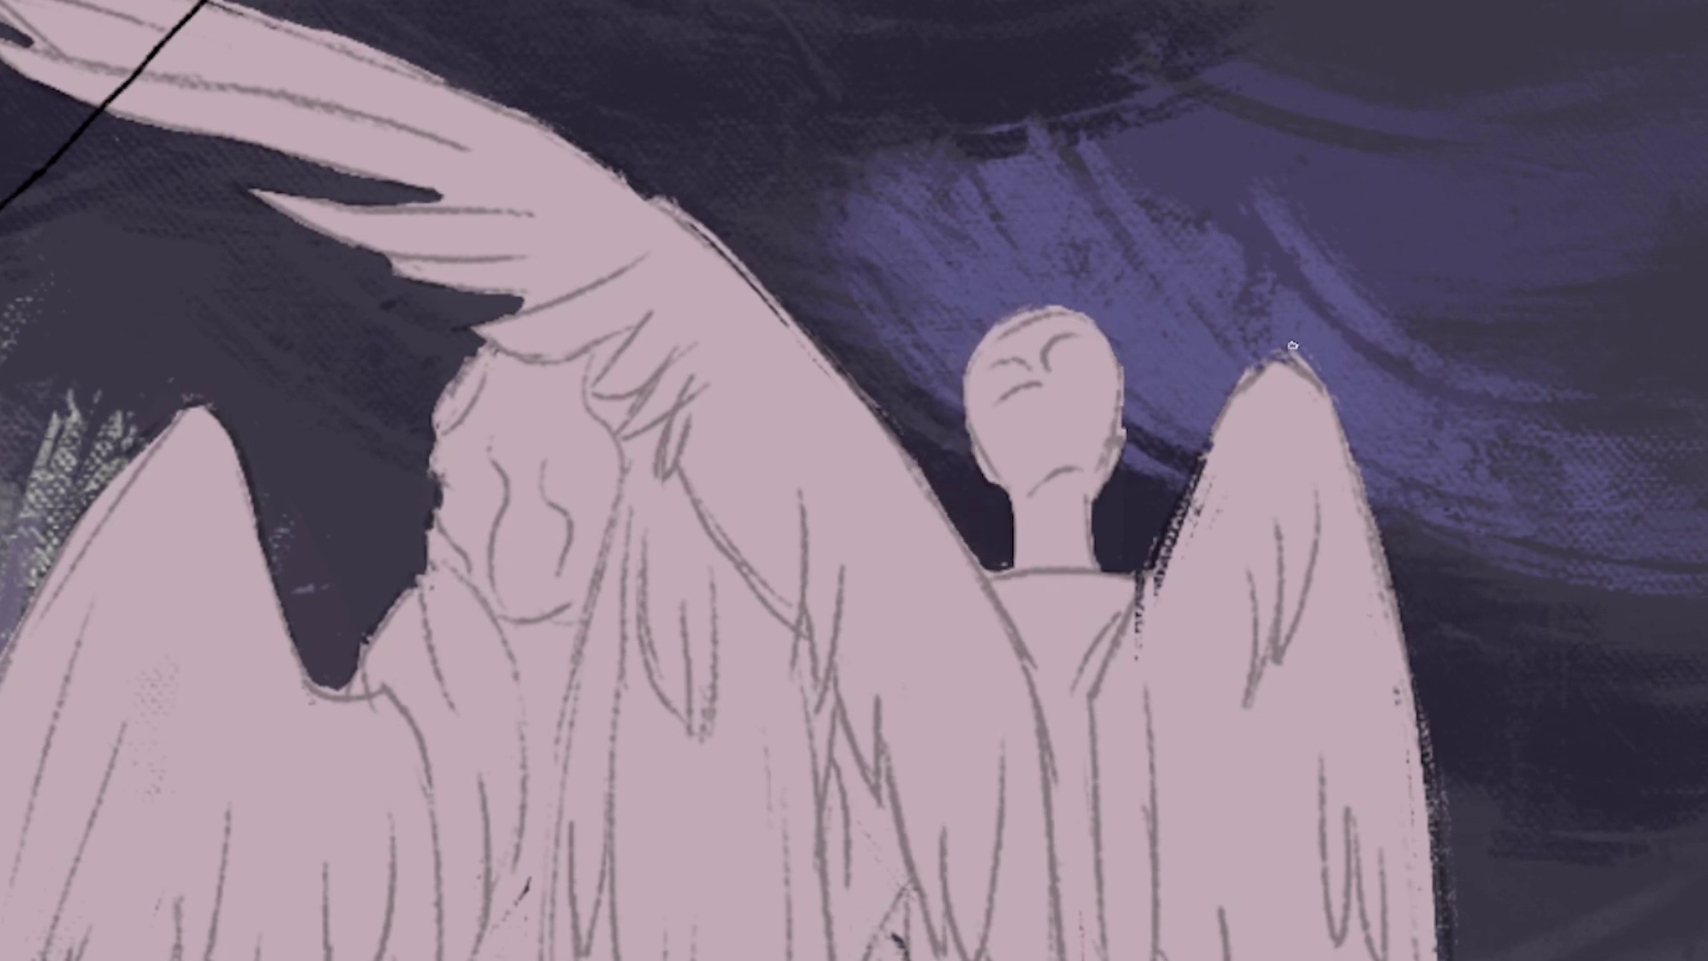
left_click_drag(1175, 563, 1137, 664)
scroll(1279, 368, "down", 3)
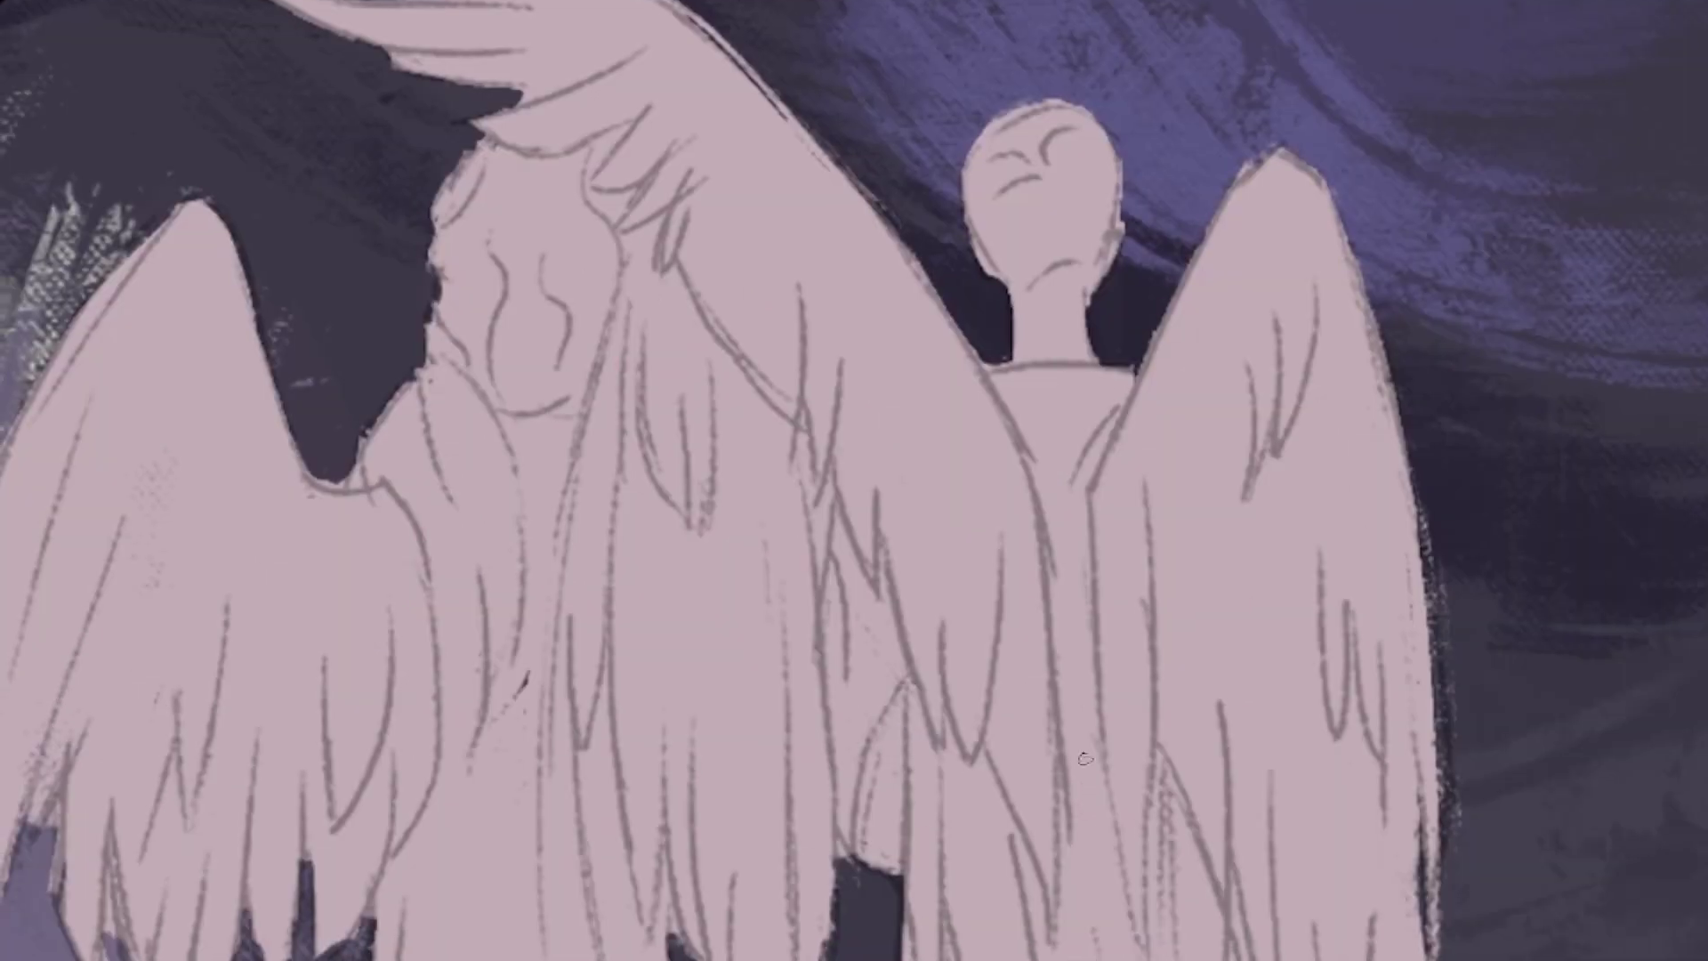
scroll(1199, 842, "up", 3)
mouse_move(347, 529)
left_mouse_down()
mouse_move(252, 926)
mouse_move(332, 591)
left_mouse_up()
left_click_drag(378, 431, 341, 602)
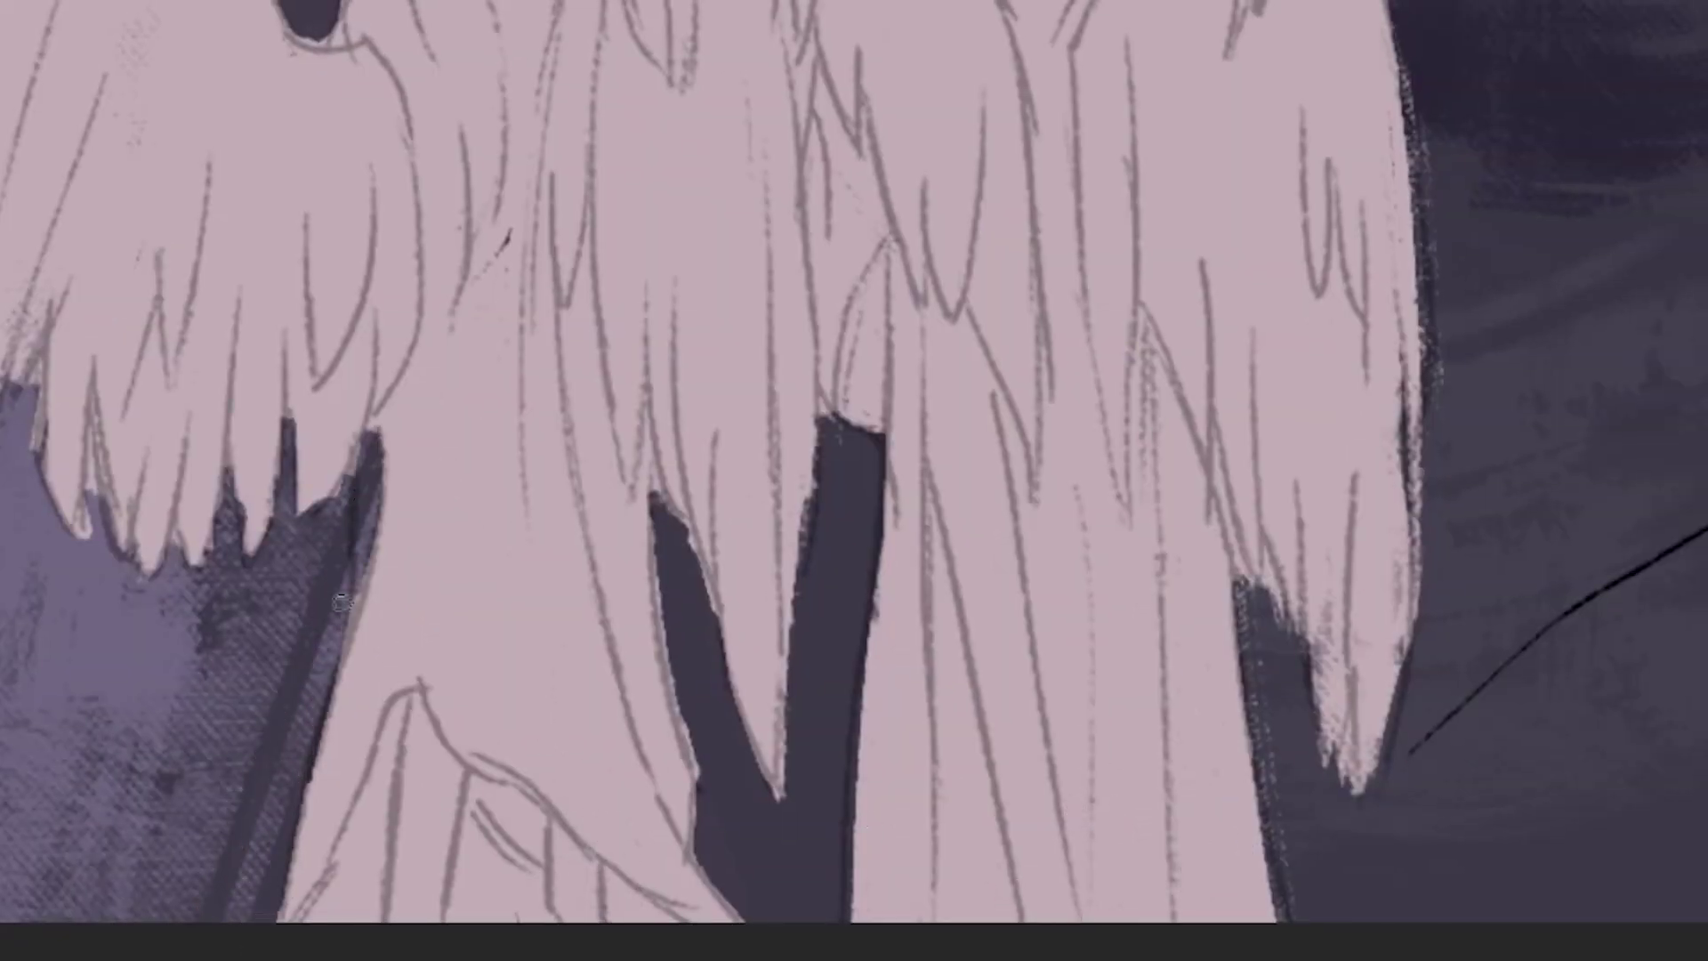
- Brighten the right wing's outer edge and feather tips, and darken the background below them
left_click_drag(1286, 580, 1370, 752)
left_click_drag(1424, 605, 1410, 9)
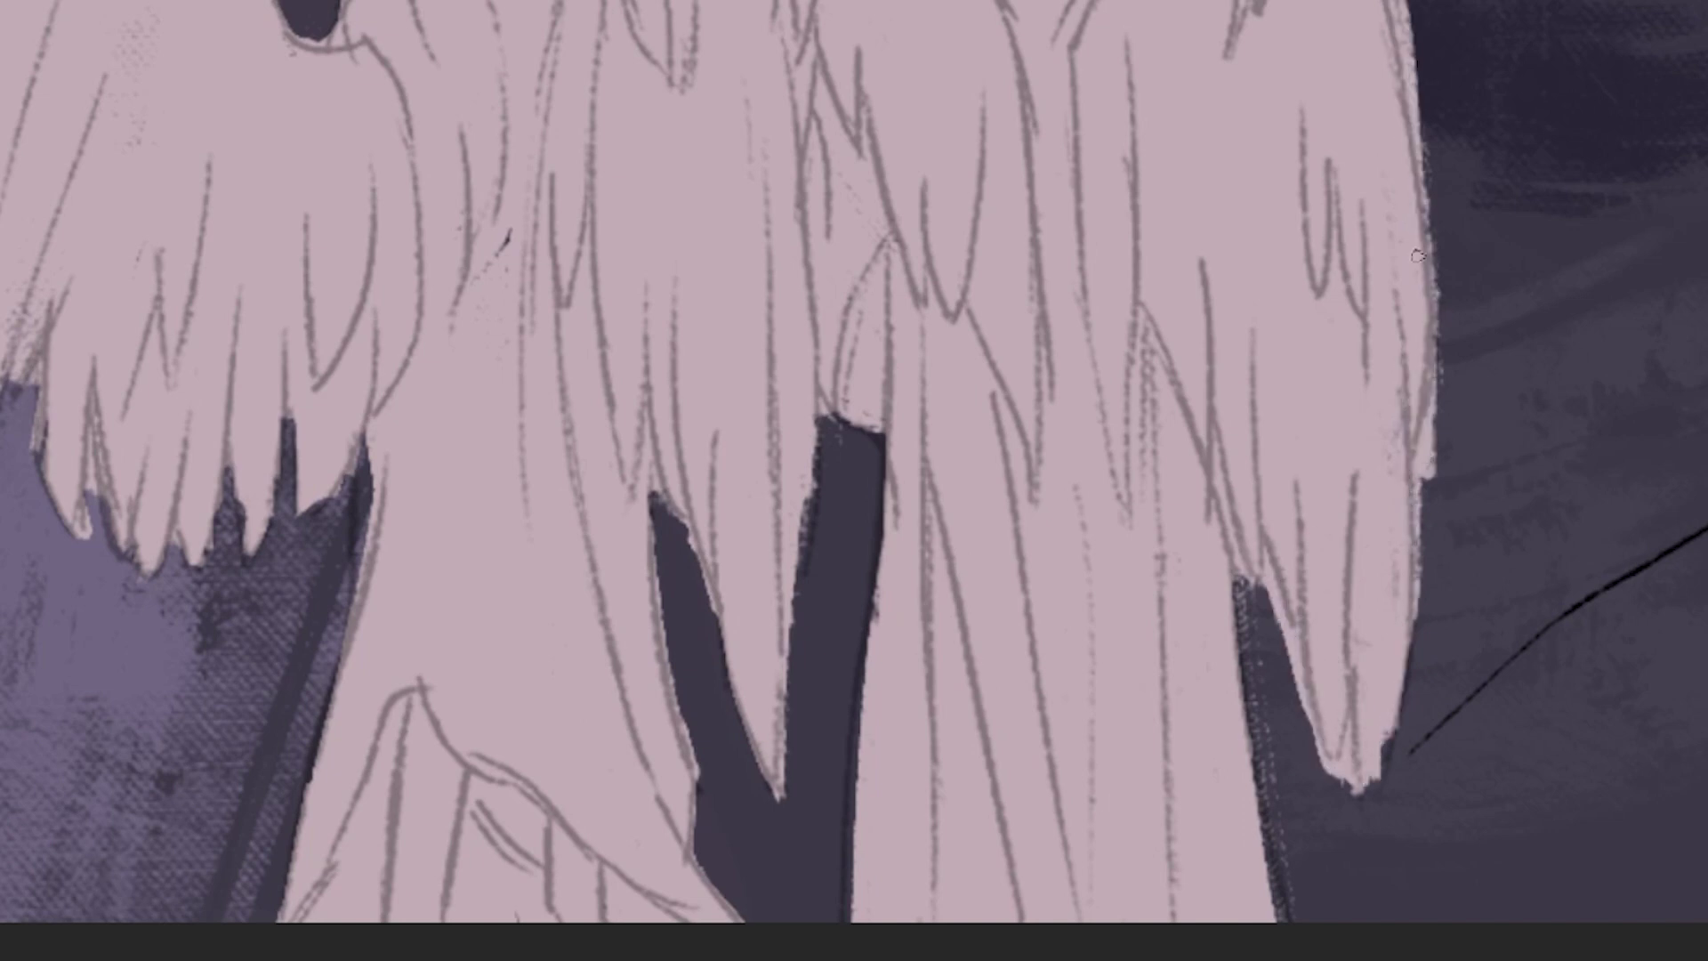
scroll(1369, 233, "up", 3)
left_click_drag(1370, 234, 1410, 641)
scroll(1411, 641, "down", 4)
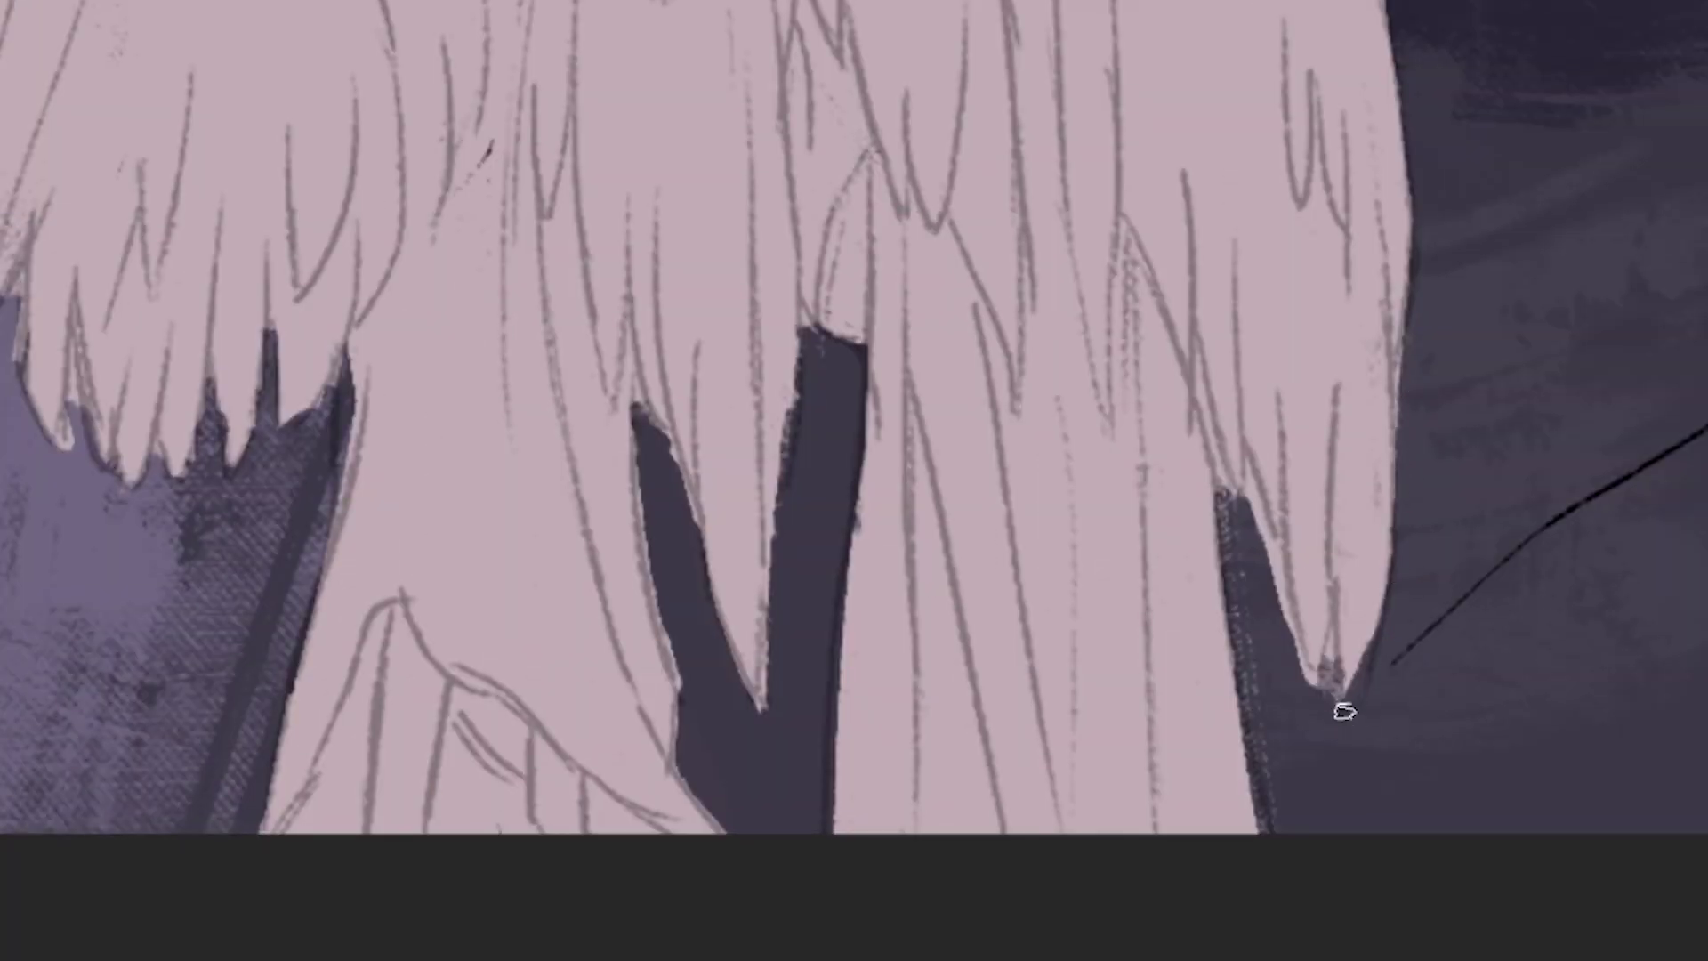
left_click_drag(1314, 698, 1225, 571)
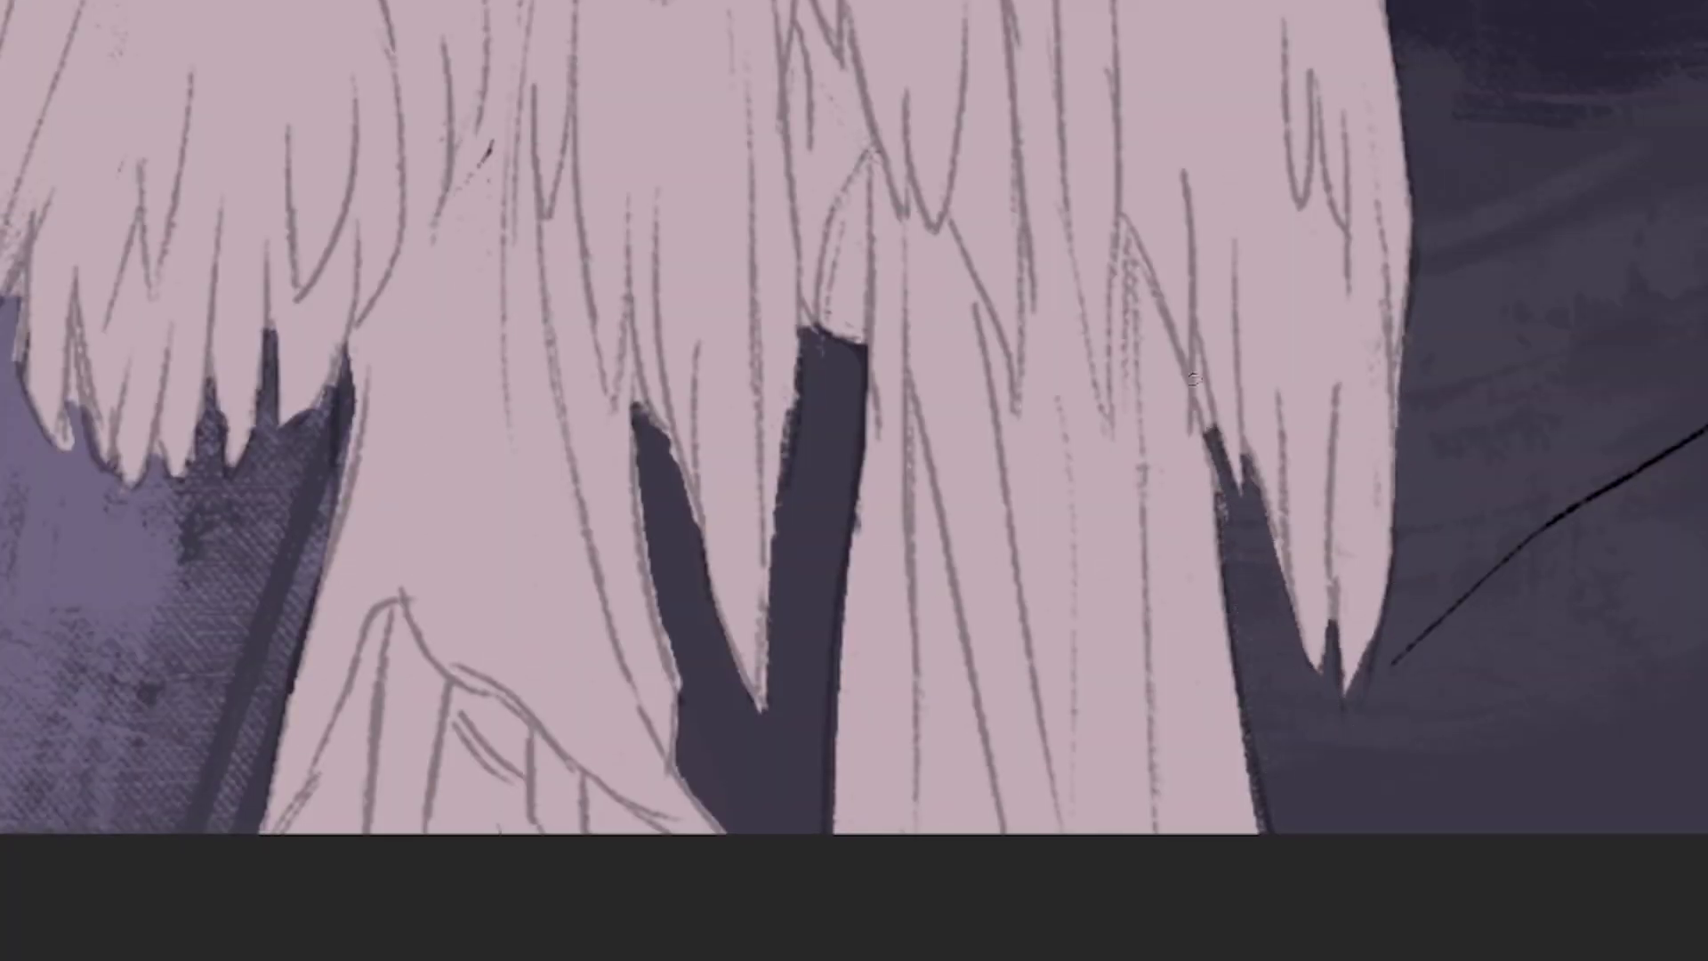
scroll(1193, 379, "up", 5)
scroll(1046, 408, "up", 2)
scroll(846, 243, "left", 3)
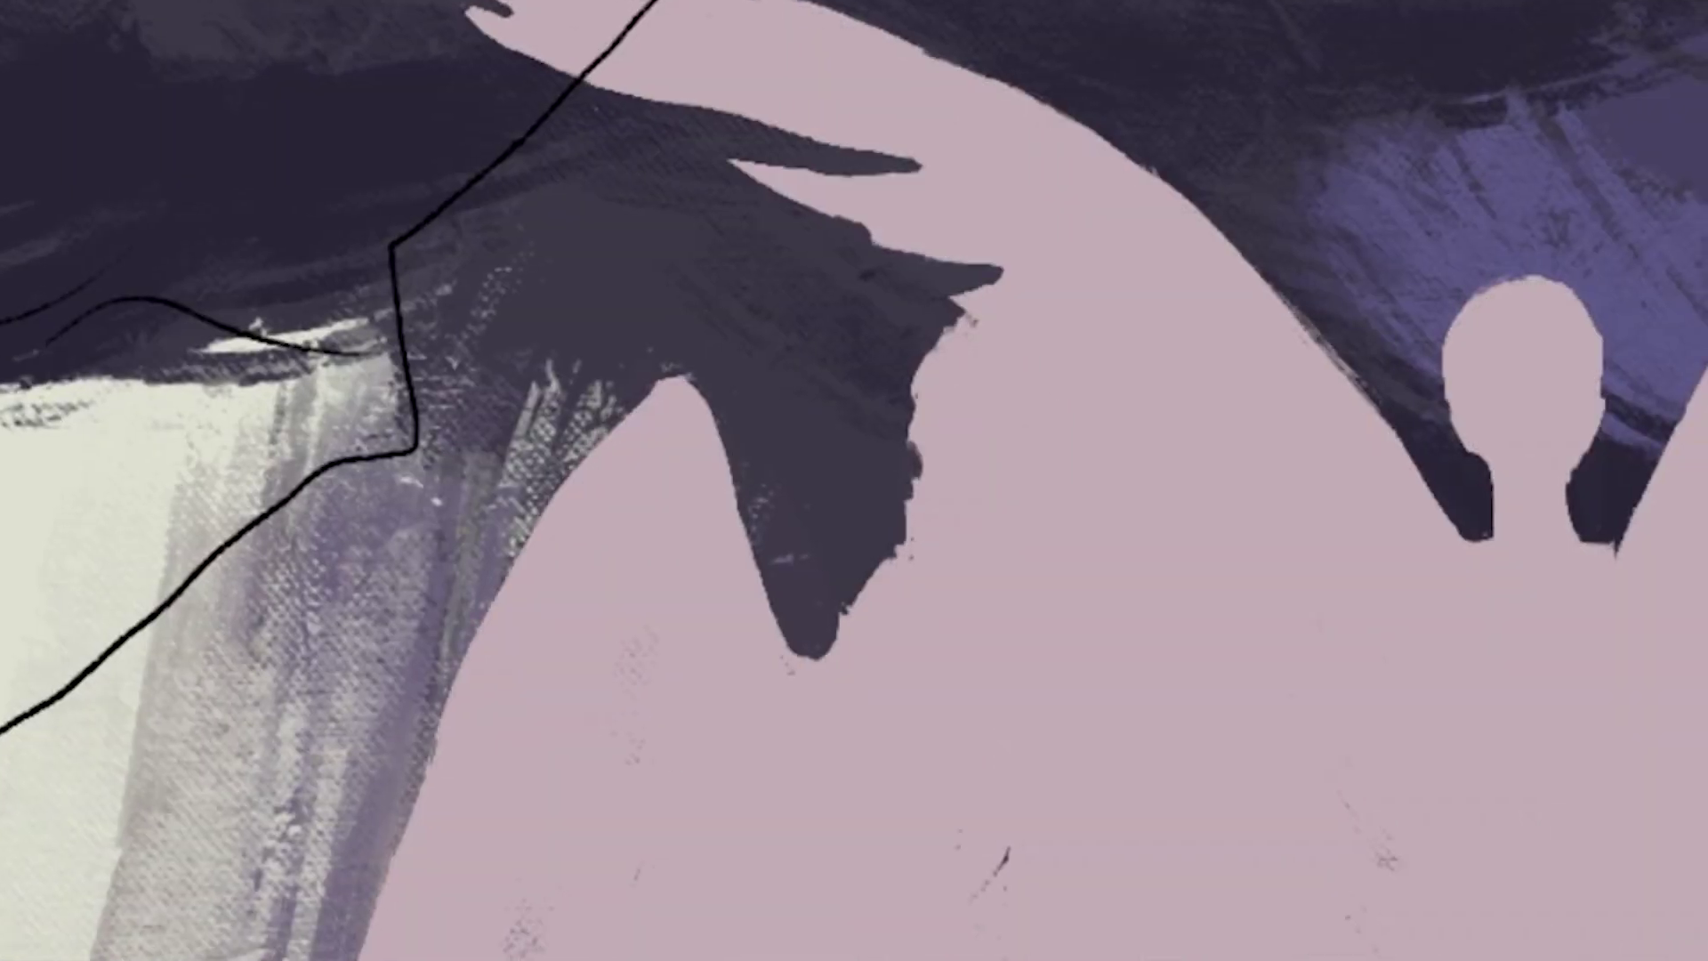
scroll(676, 465, "down", 4)
scroll(1356, 581, "down", 5)
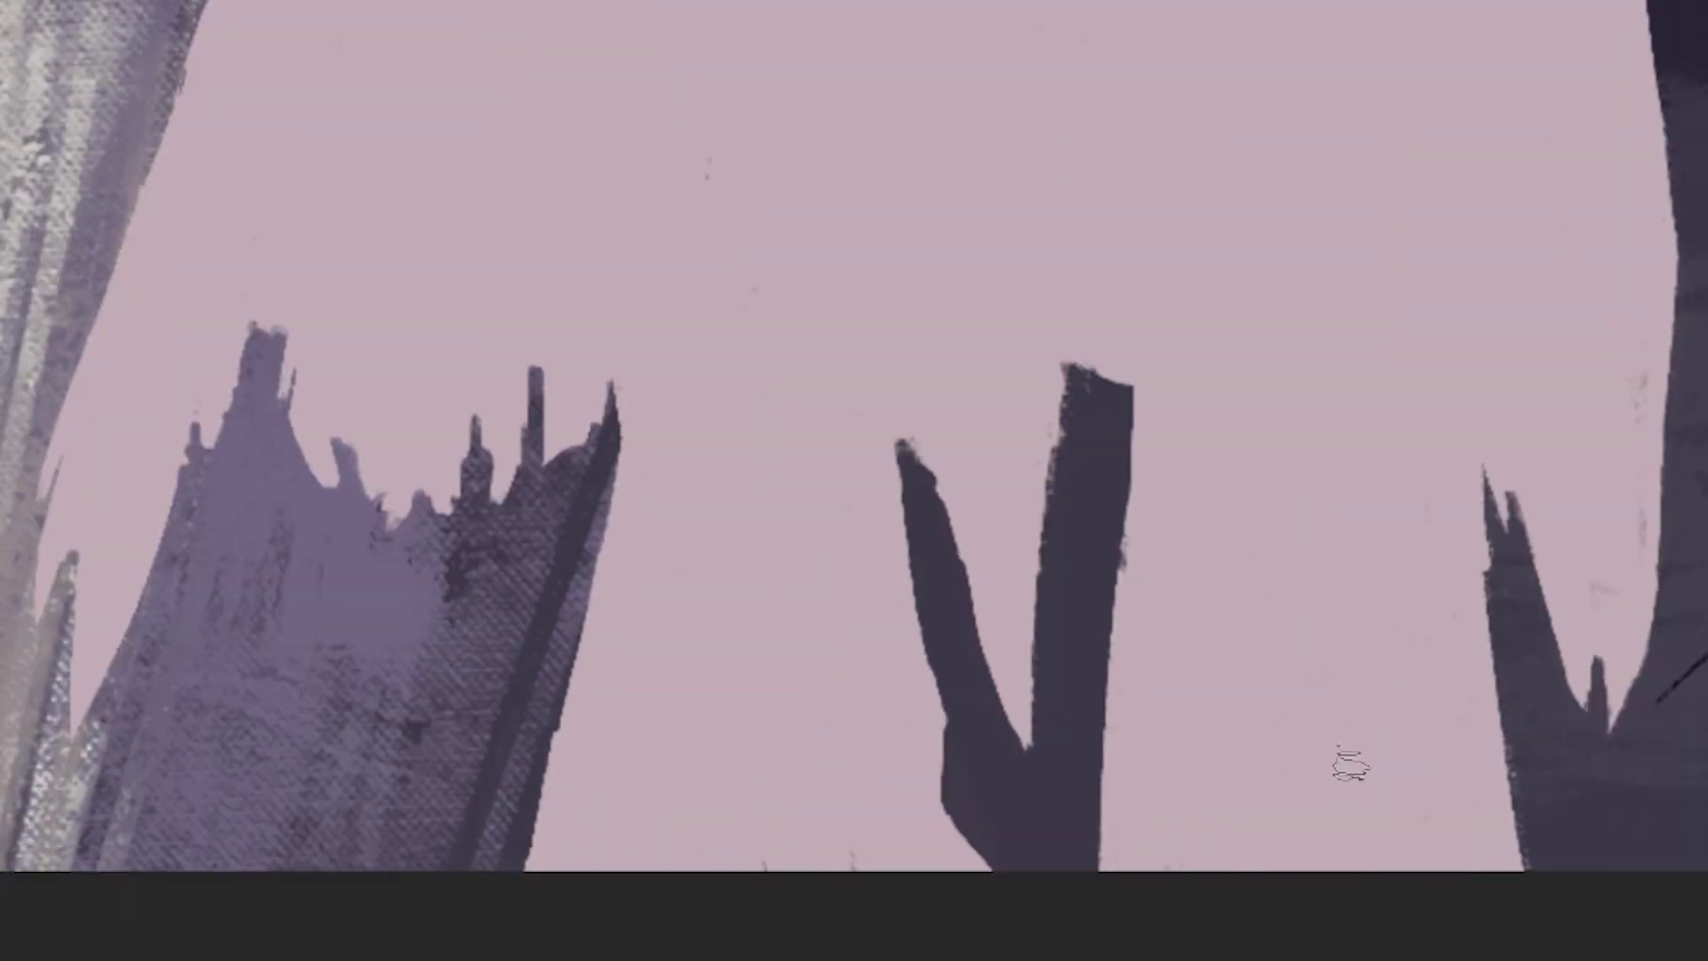
scroll(843, 397, "up", 5)
scroll(534, 854, "up", 1)
scroll(532, 654, "up", 2)
scroll(774, 484, "down", 3)
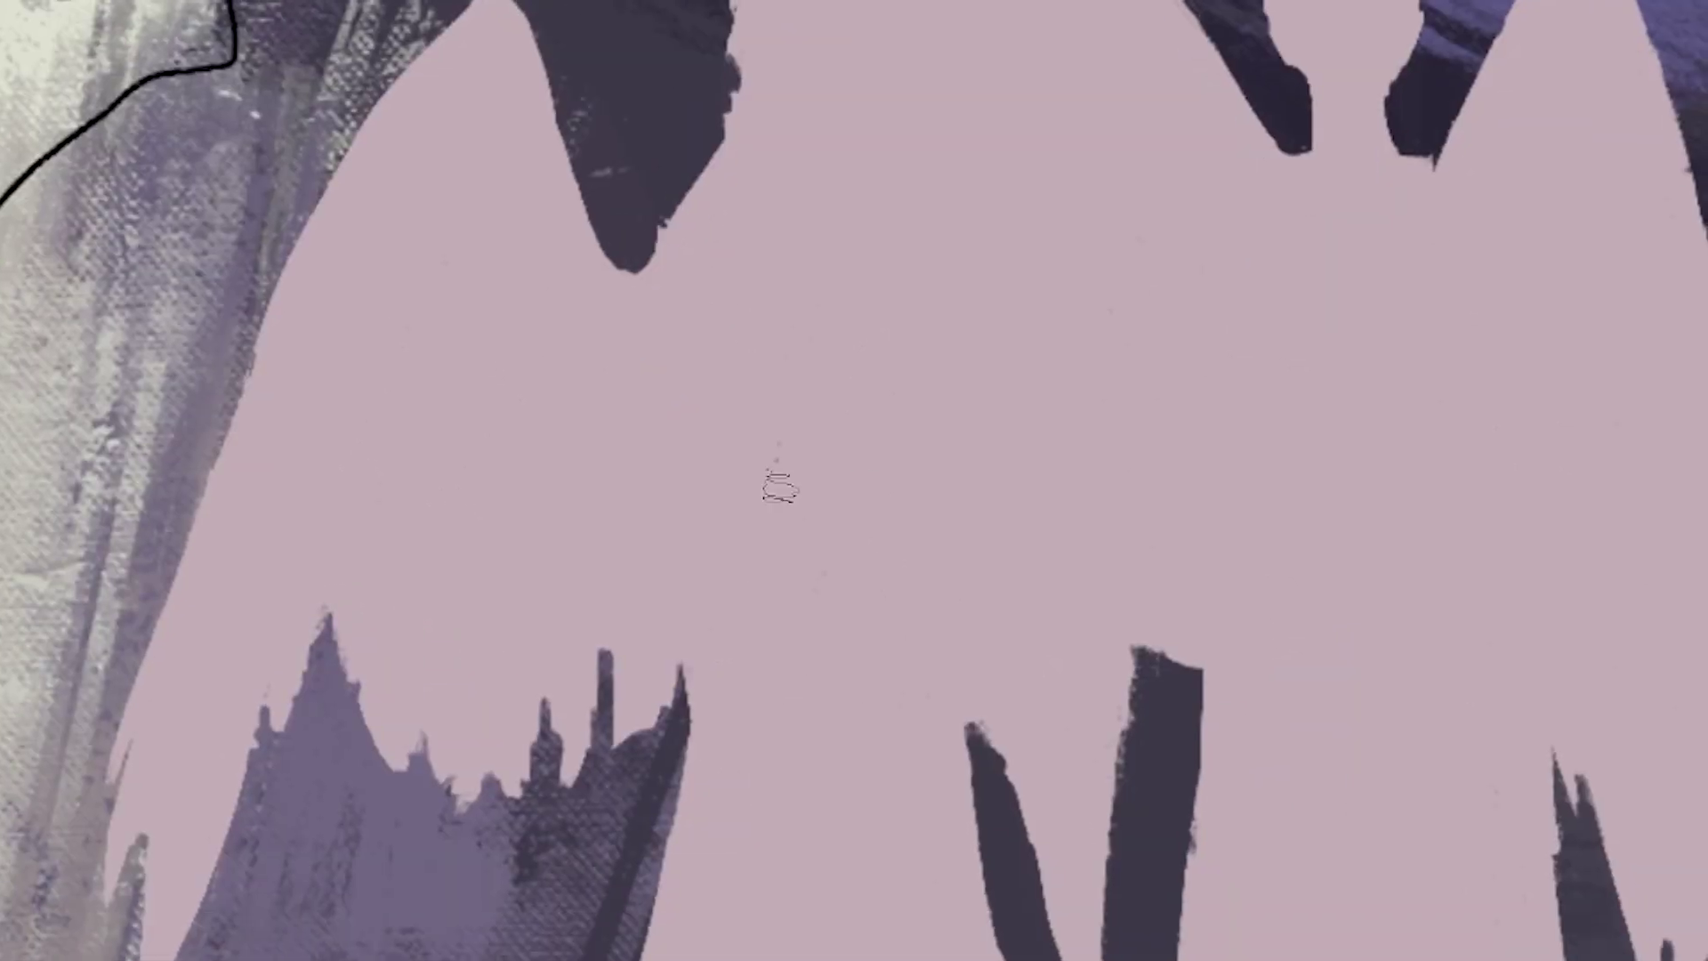
scroll(1079, 523, "up", 4)
scroll(712, 212, "up", 3)
scroll(524, 365, "down", 3)
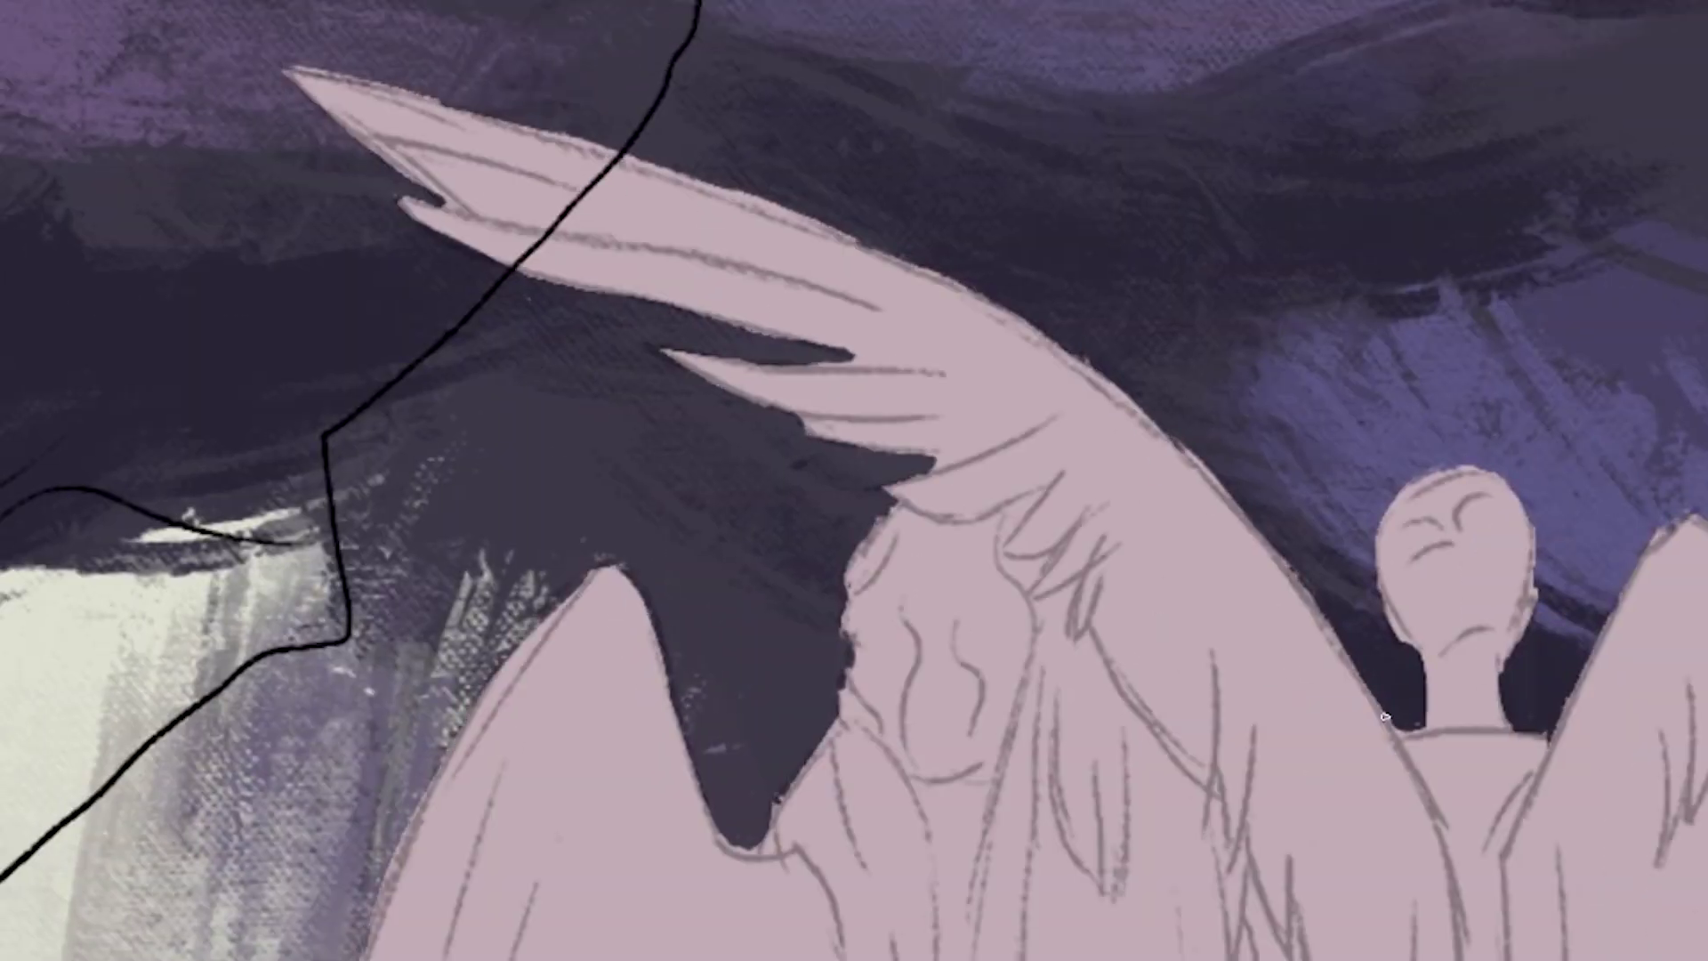
scroll(523, 365, "down", 2)
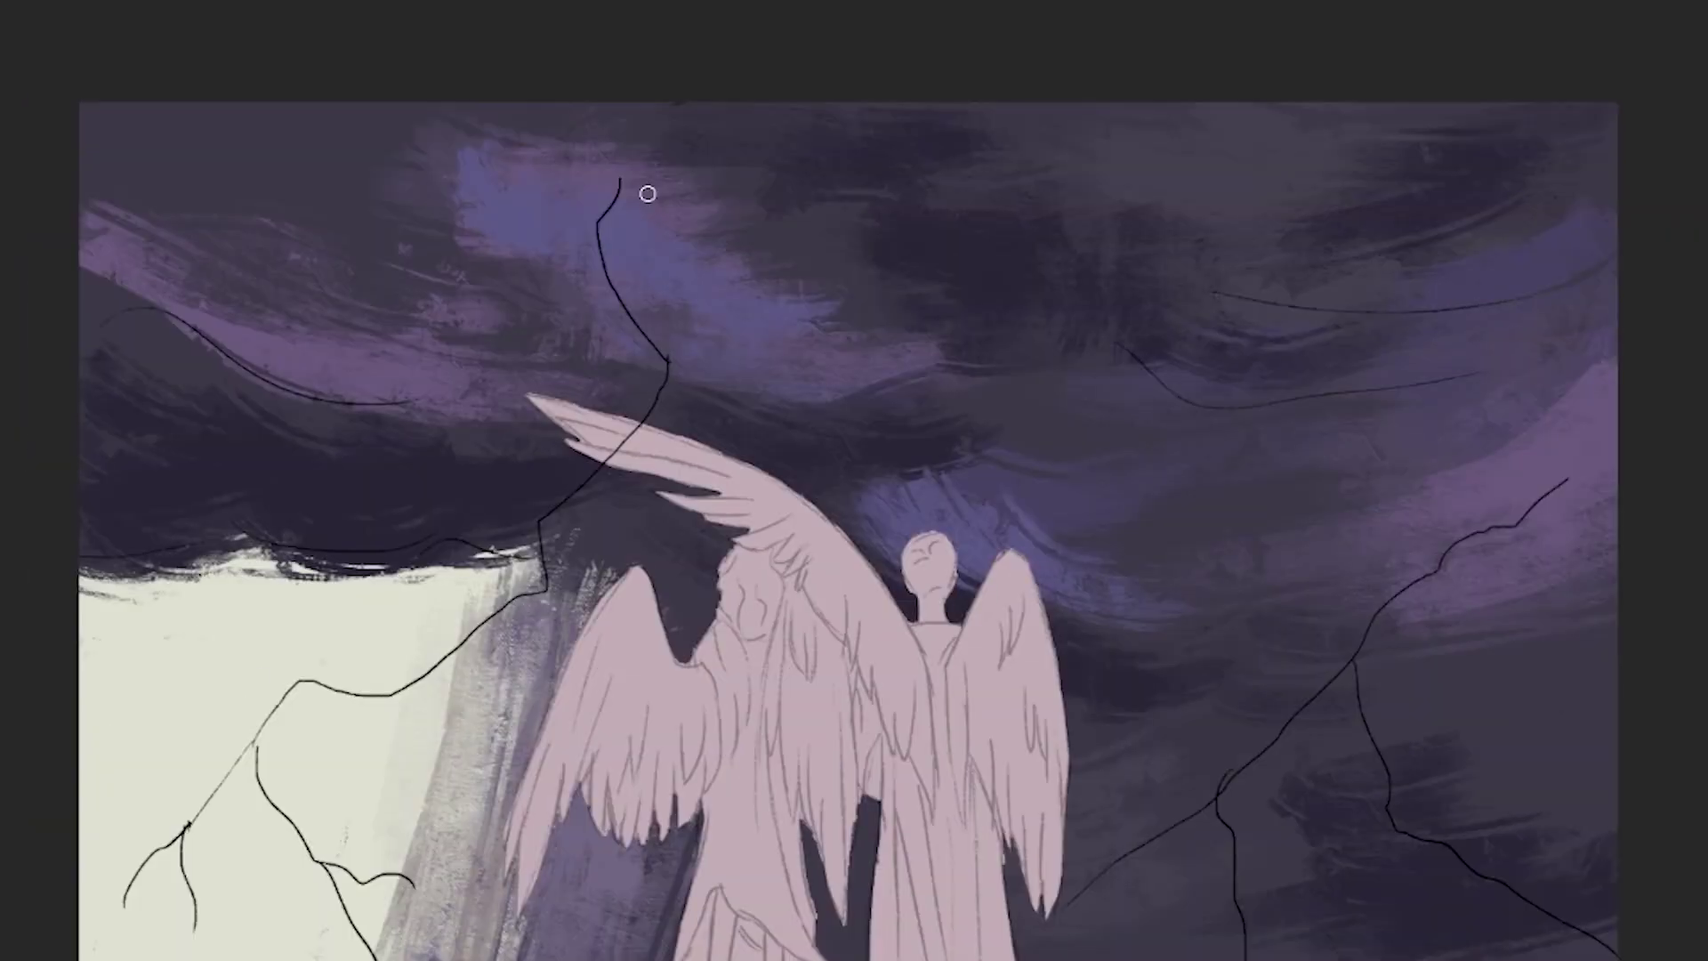
- Trace the left and right lightning bolts and their branches in white, then hide the black sketch
mouse_move(656, 207)
left_mouse_down()
mouse_move(525, 614)
mouse_move(120, 916)
left_mouse_up()
left_click_drag(267, 721, 320, 853)
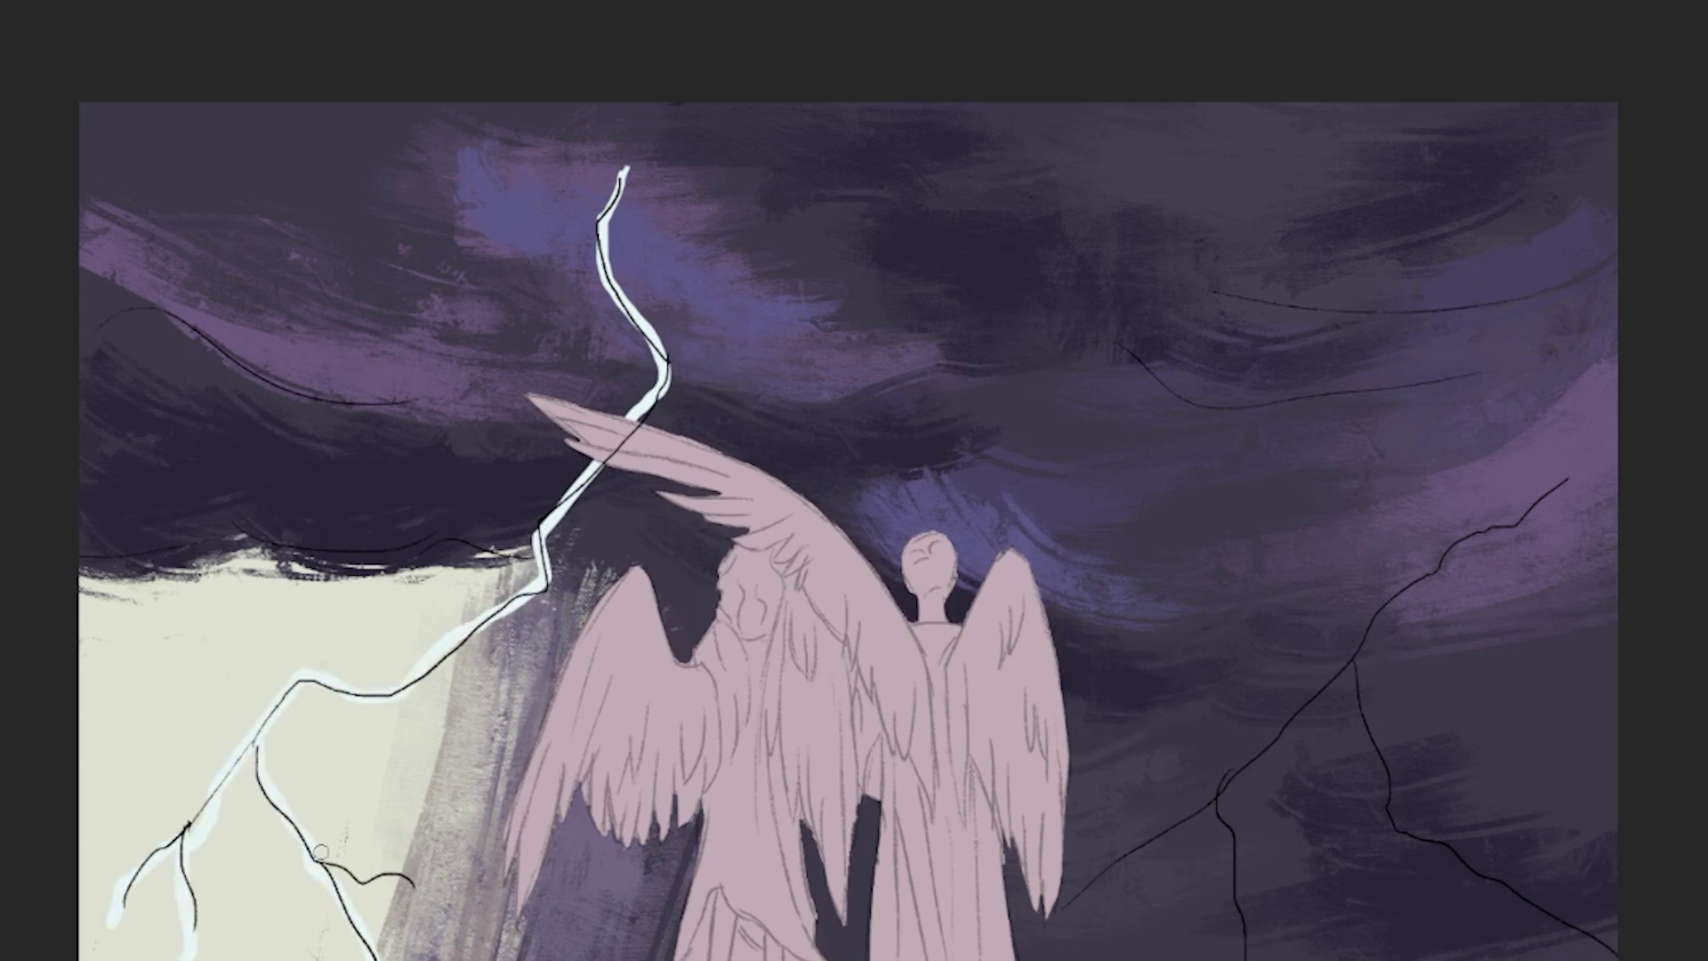
mouse_move(1575, 467)
left_mouse_down()
mouse_move(1365, 798)
mouse_move(1620, 956)
left_mouse_up()
left_click_drag(1353, 663, 1126, 859)
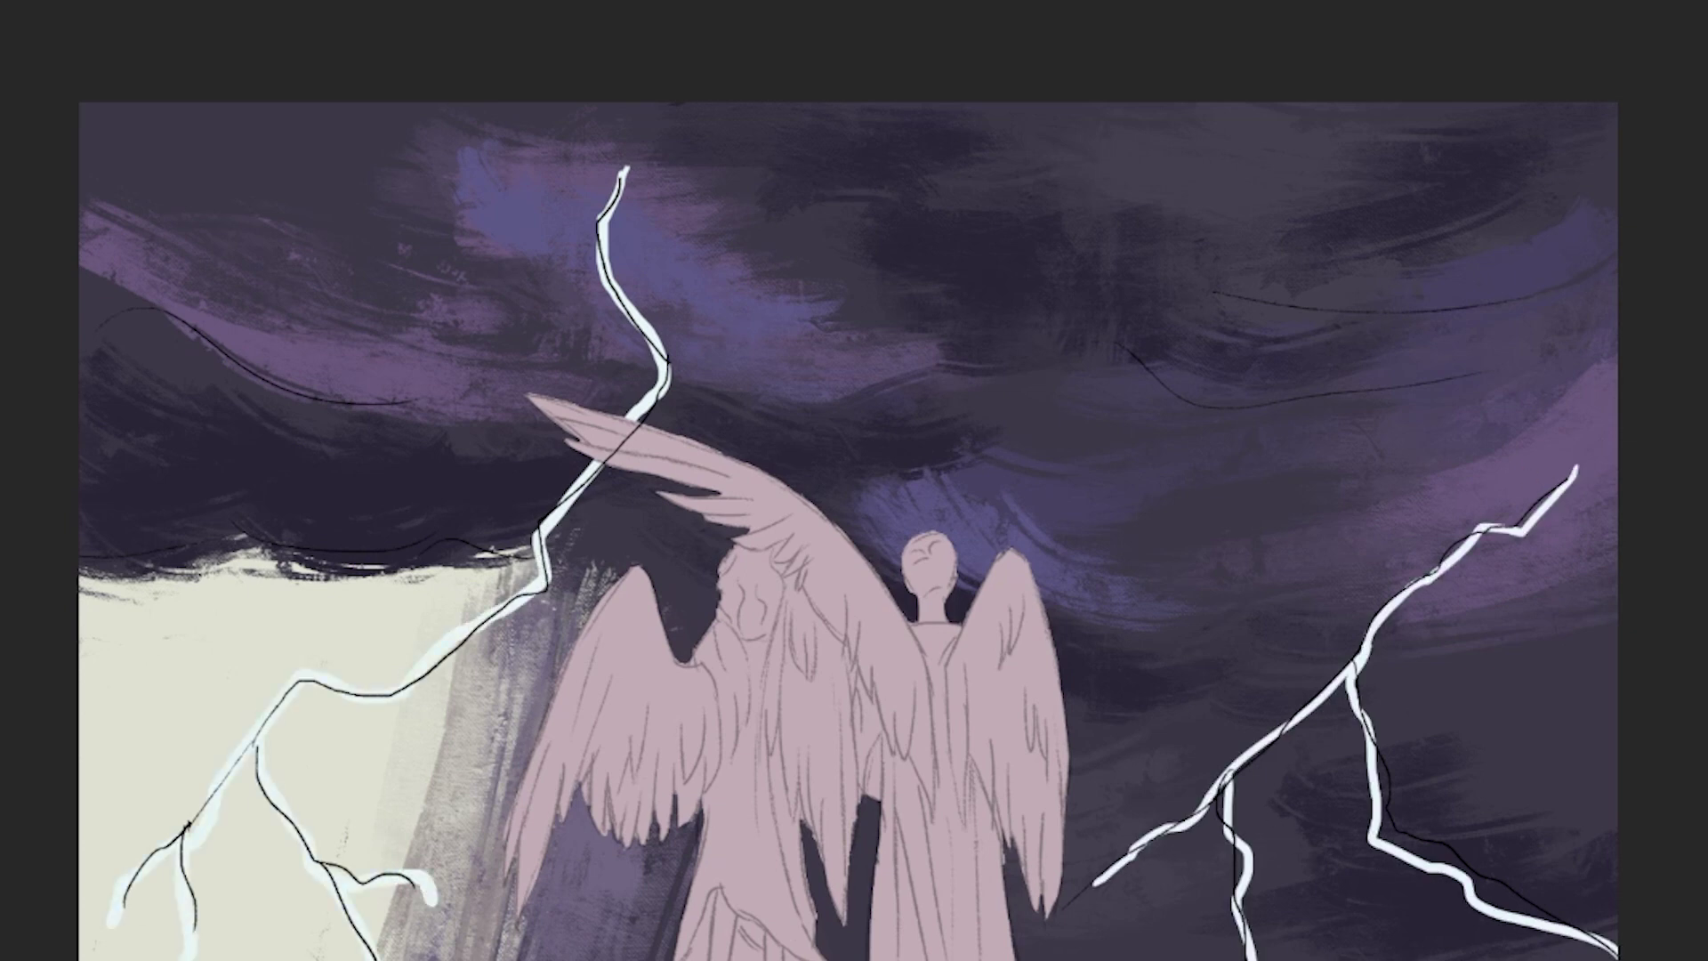
key("ctrl+comma")
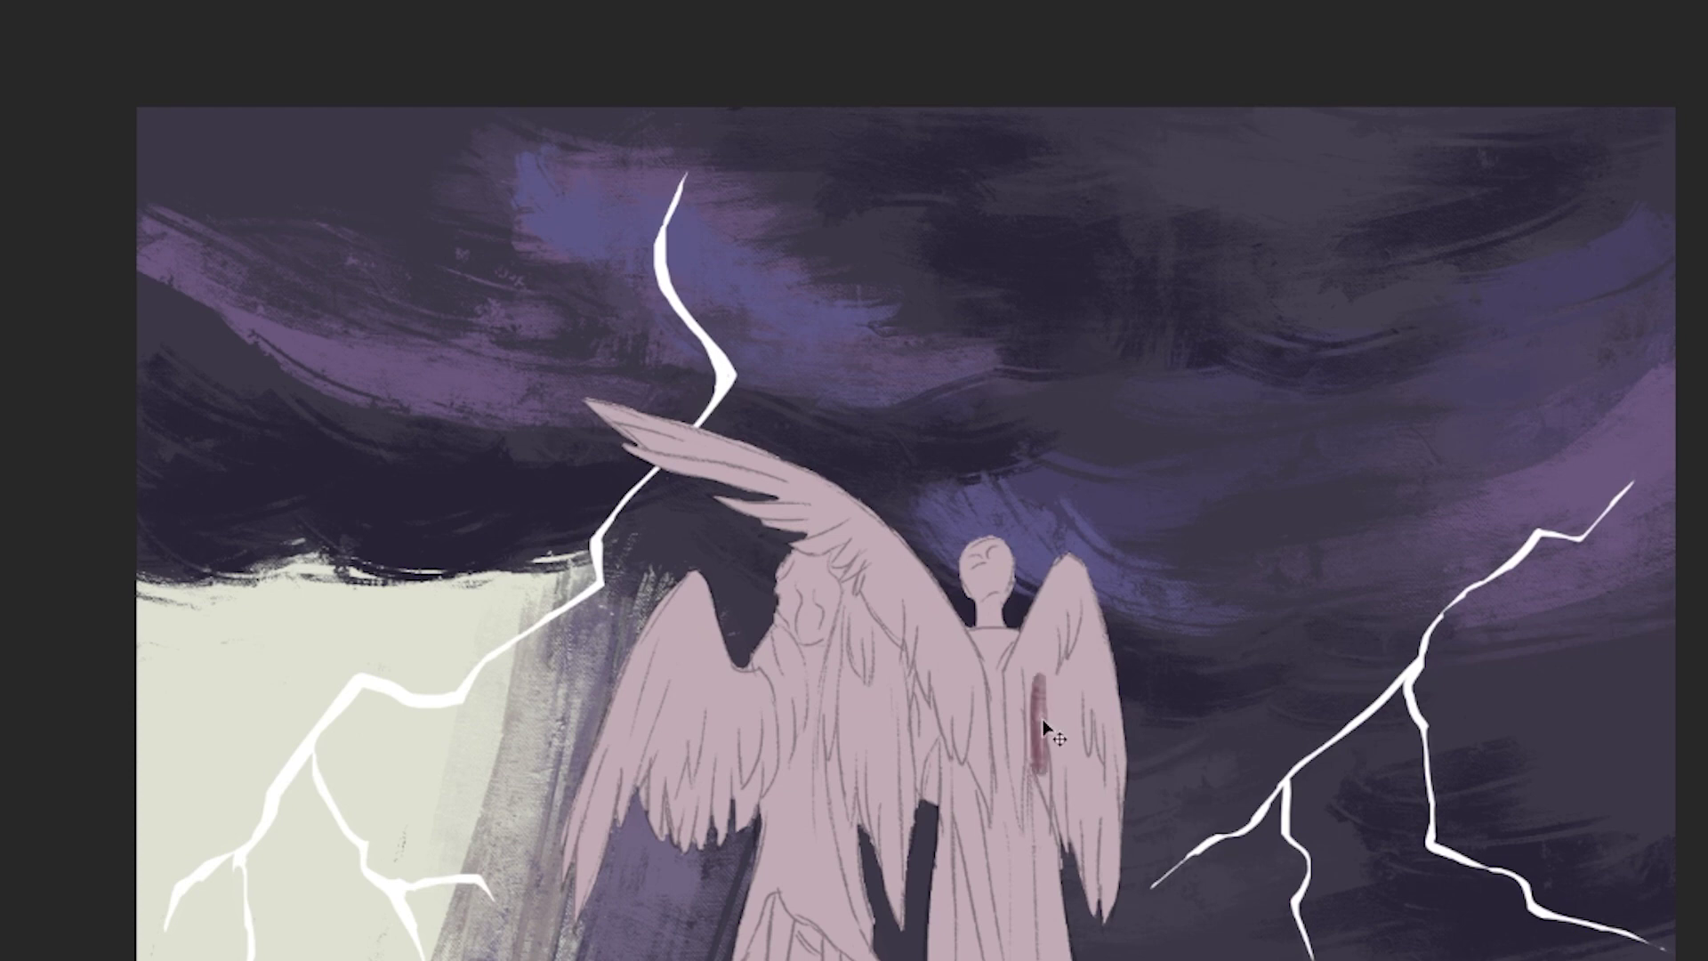
- Paint the angel's robe pinkish red from chest to bottom, covering the orange strip
mouse_move(1044, 726)
left_mouse_down()
mouse_move(1019, 743)
mouse_move(1001, 894)
left_mouse_up()
left_click_drag(1006, 801, 1023, 957)
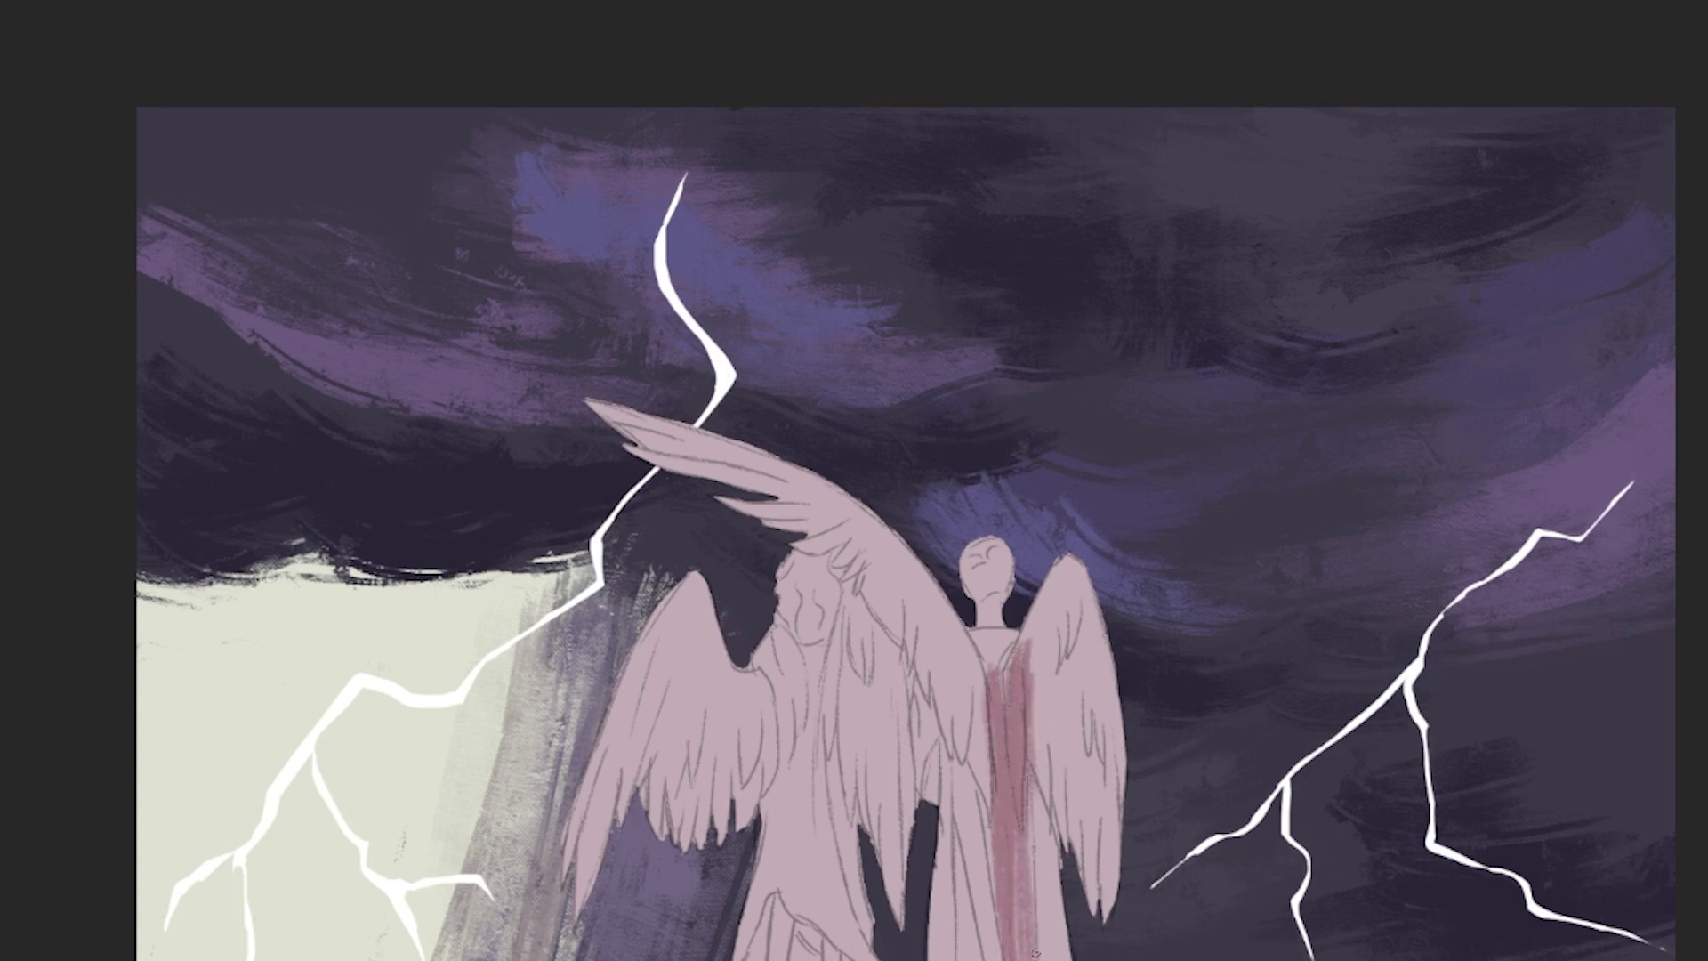
left_click_drag(1045, 766, 1050, 956)
mouse_move(987, 738)
left_mouse_down()
mouse_move(961, 956)
mouse_move(939, 957)
left_mouse_up()
left_click_drag(972, 680, 974, 957)
mouse_move(988, 734)
left_mouse_down()
mouse_move(1006, 956)
mouse_move(1050, 957)
left_mouse_up()
left_click_drag(948, 854, 944, 957)
- Brush warm tan over the wings, torso and neck, and lay dark navy between the wings
left_click_drag(926, 596, 988, 658)
left_click_drag(1023, 596, 1103, 837)
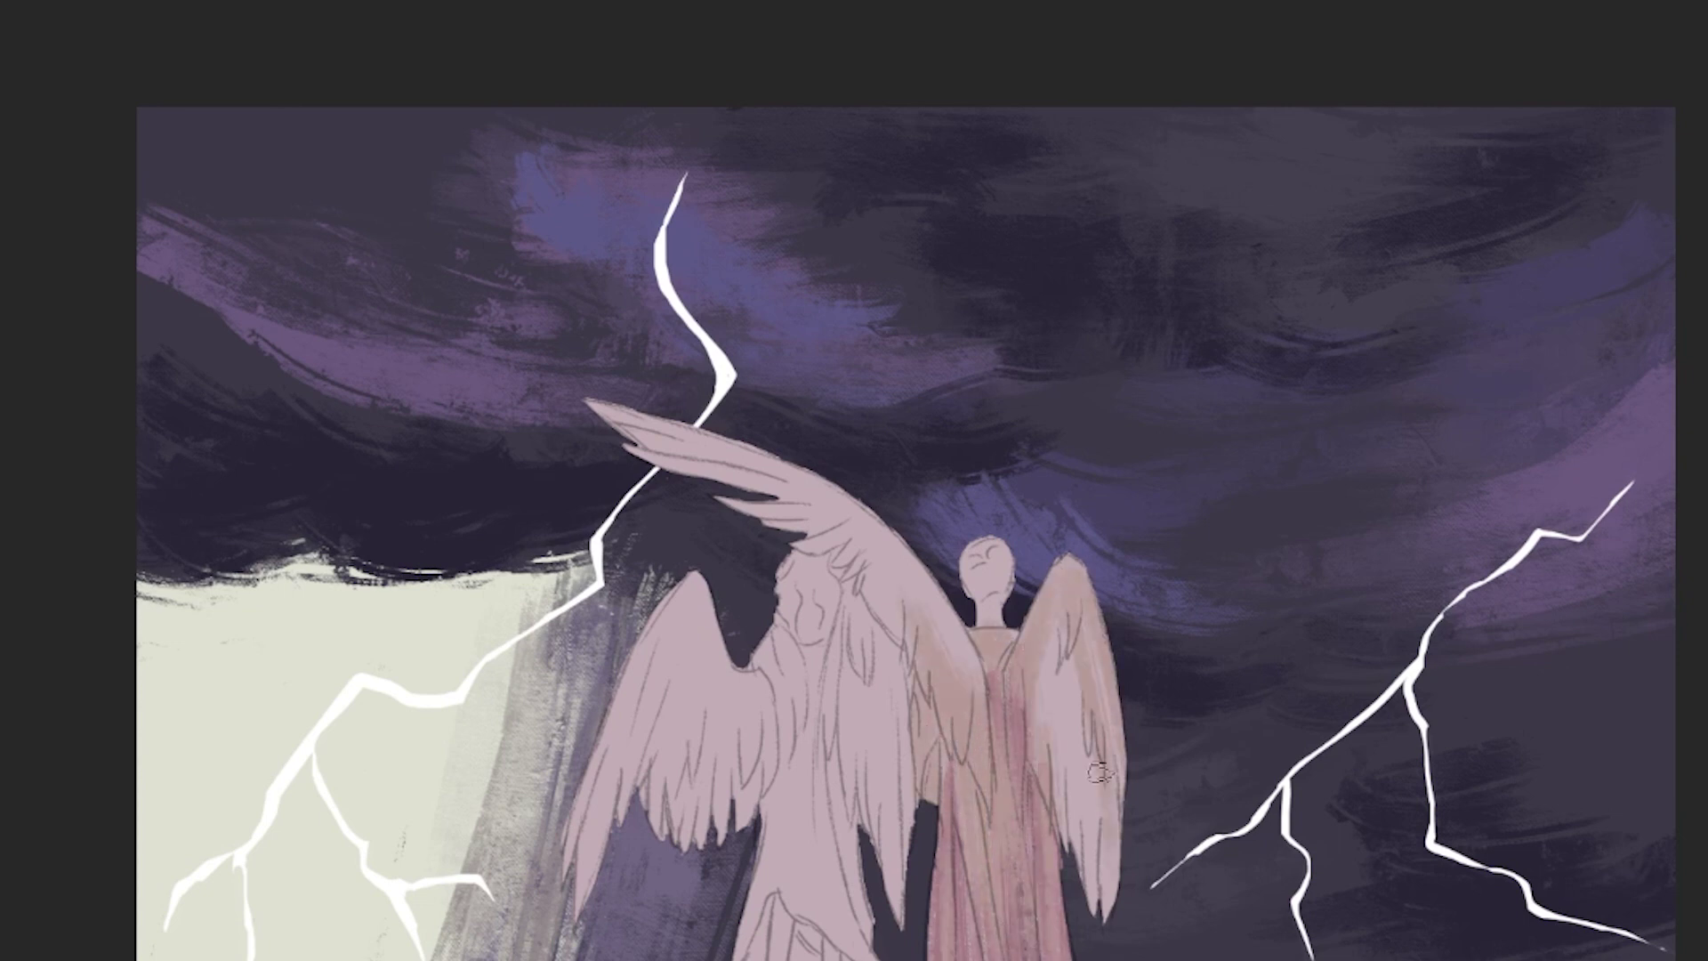
left_click_drag(1050, 631, 1107, 854)
left_click_drag(823, 516, 961, 663)
left_click_drag(591, 405, 823, 503)
left_click_drag(956, 543, 932, 655)
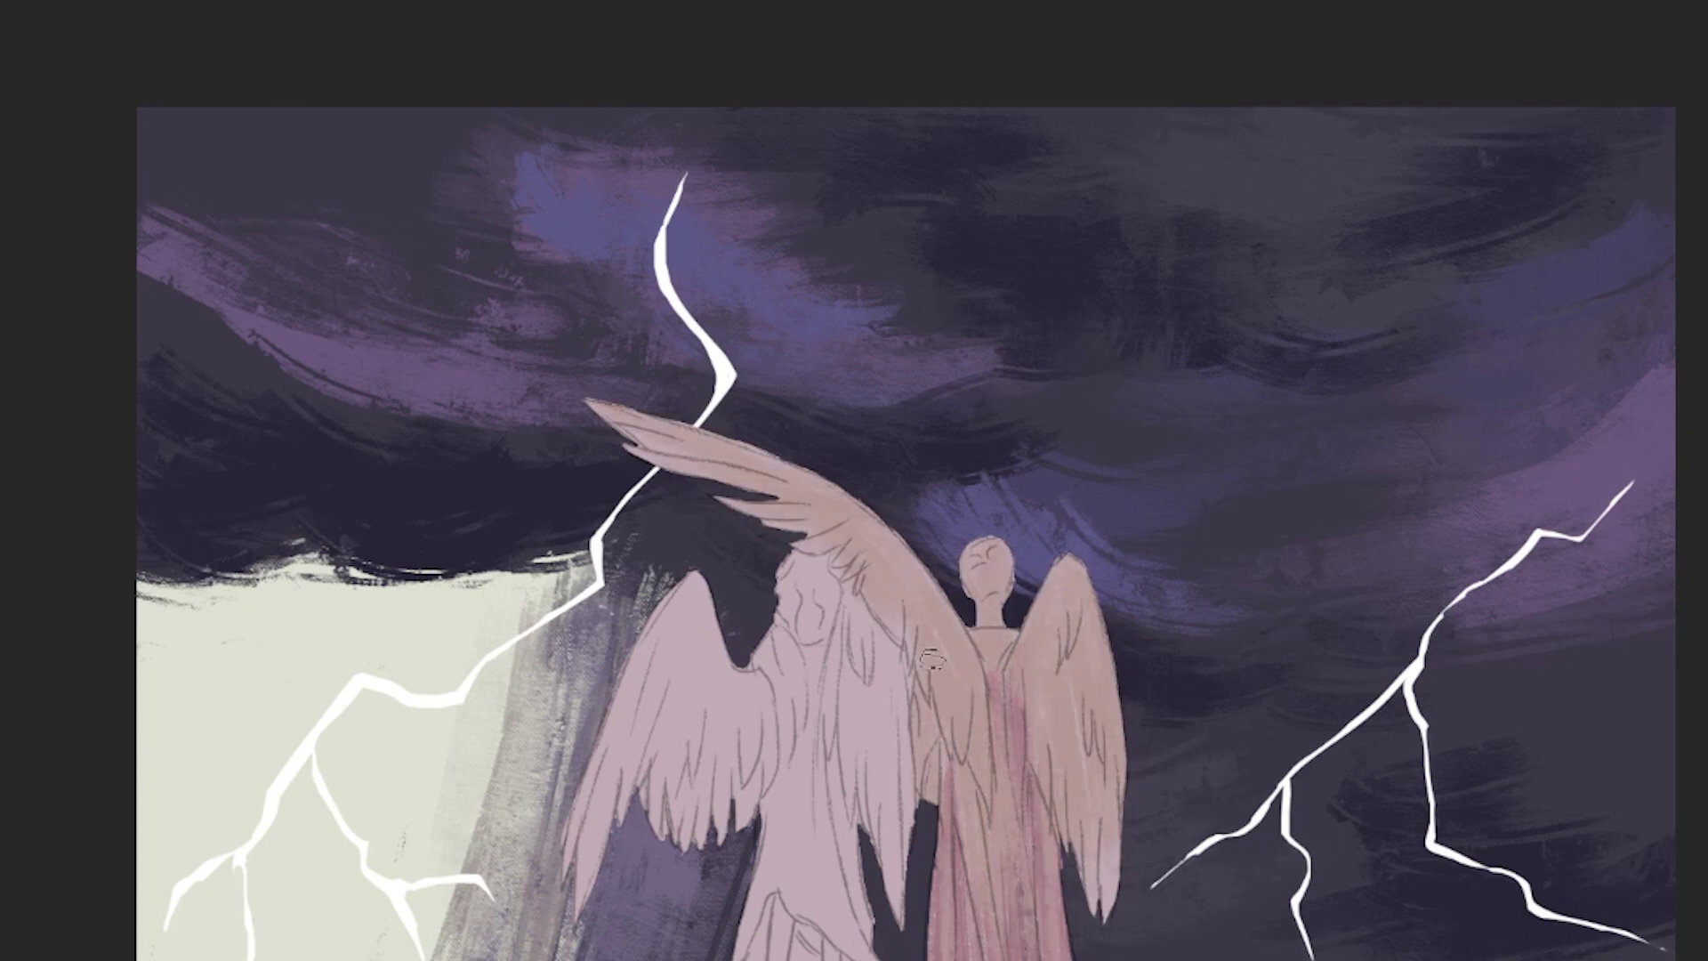
left_click_drag(800, 663, 805, 957)
left_click_drag(783, 752, 756, 956)
- Paint the left angel's wings and the area between them dark navy, down to the bottom
left_click_drag(805, 654, 810, 956)
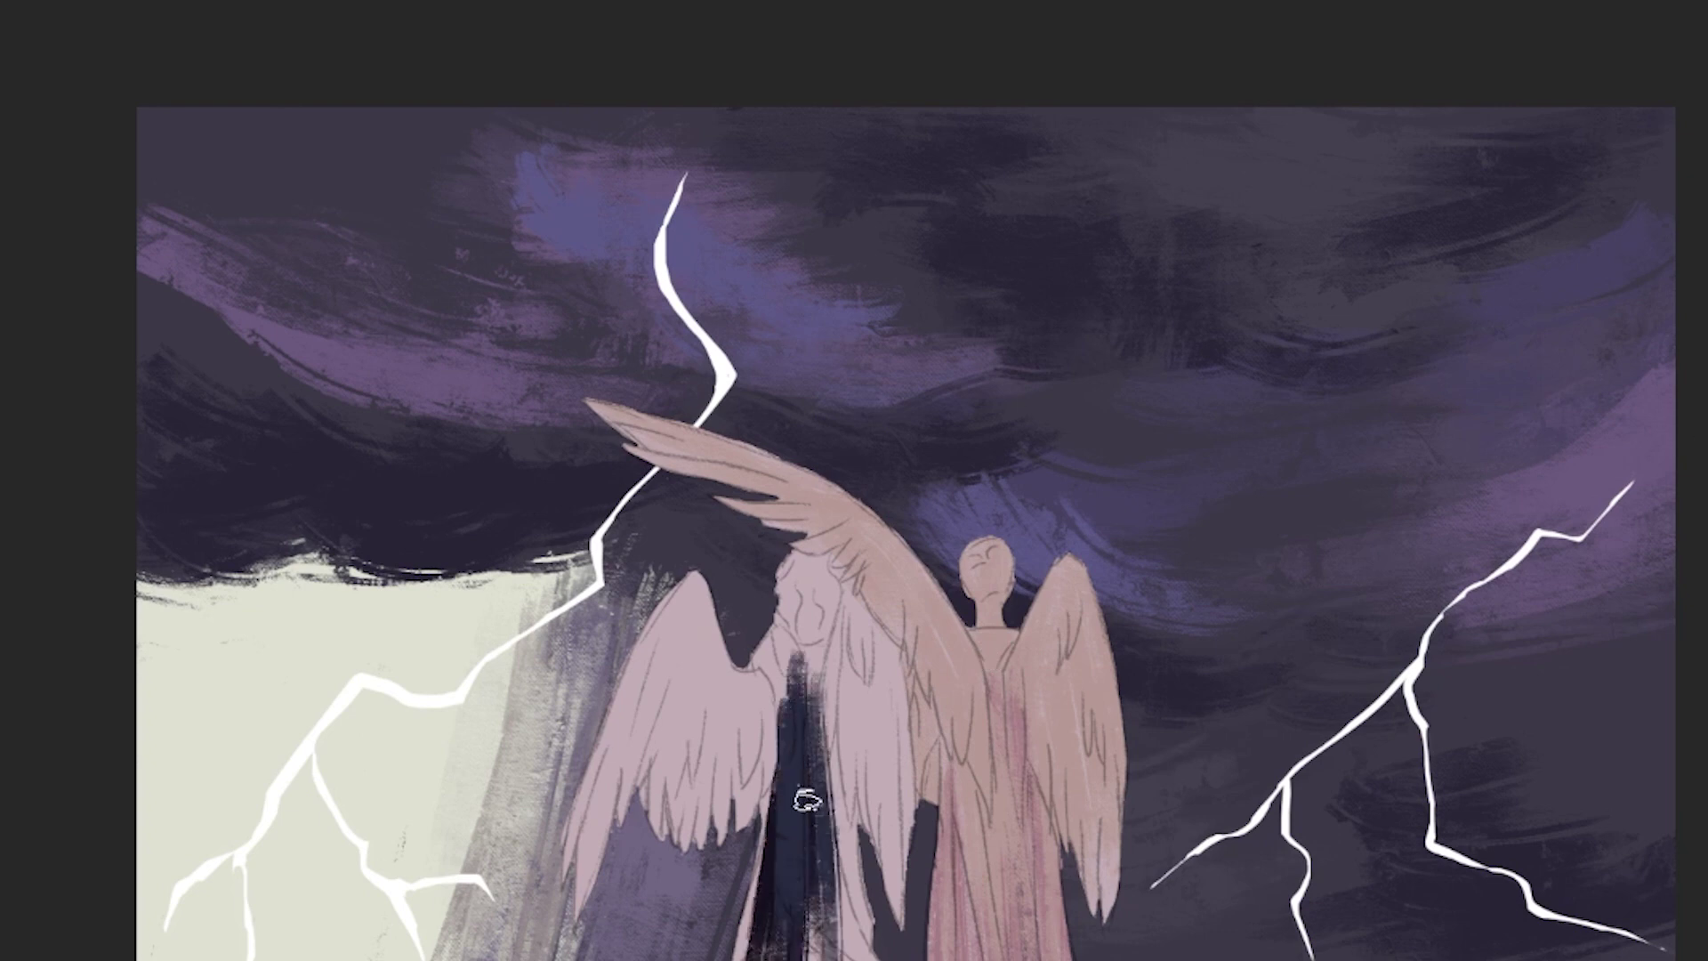
left_click_drag(845, 685, 854, 956)
left_click_drag(819, 756, 837, 957)
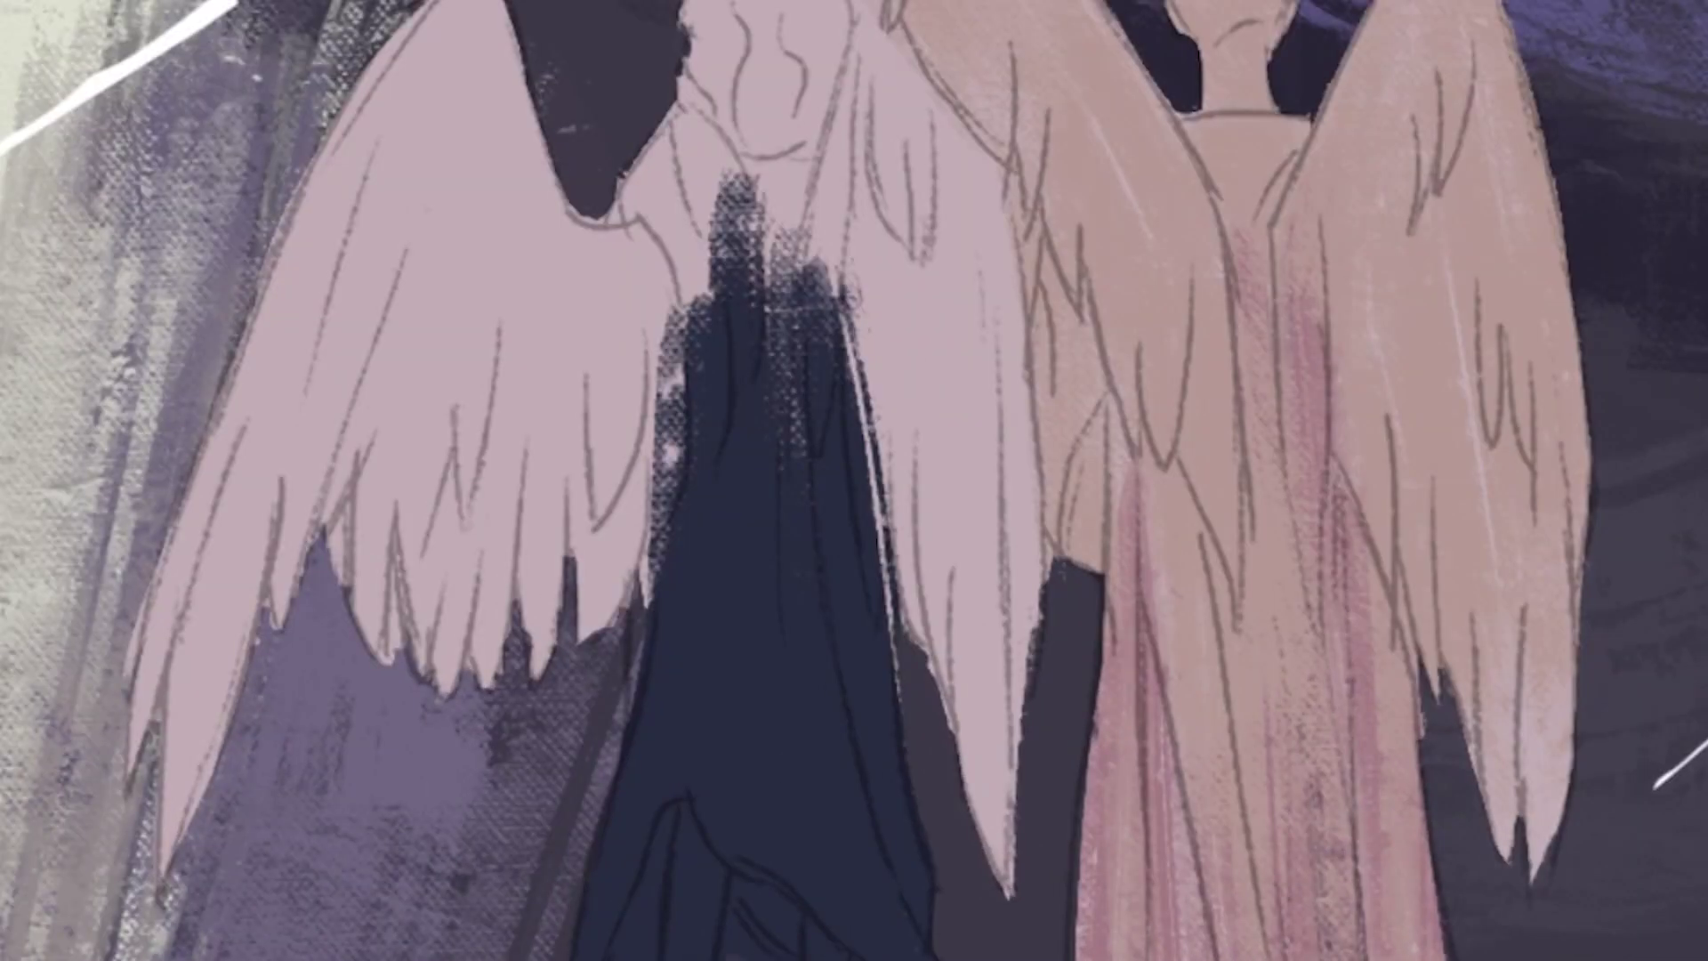
left_click_drag(663, 823, 648, 898)
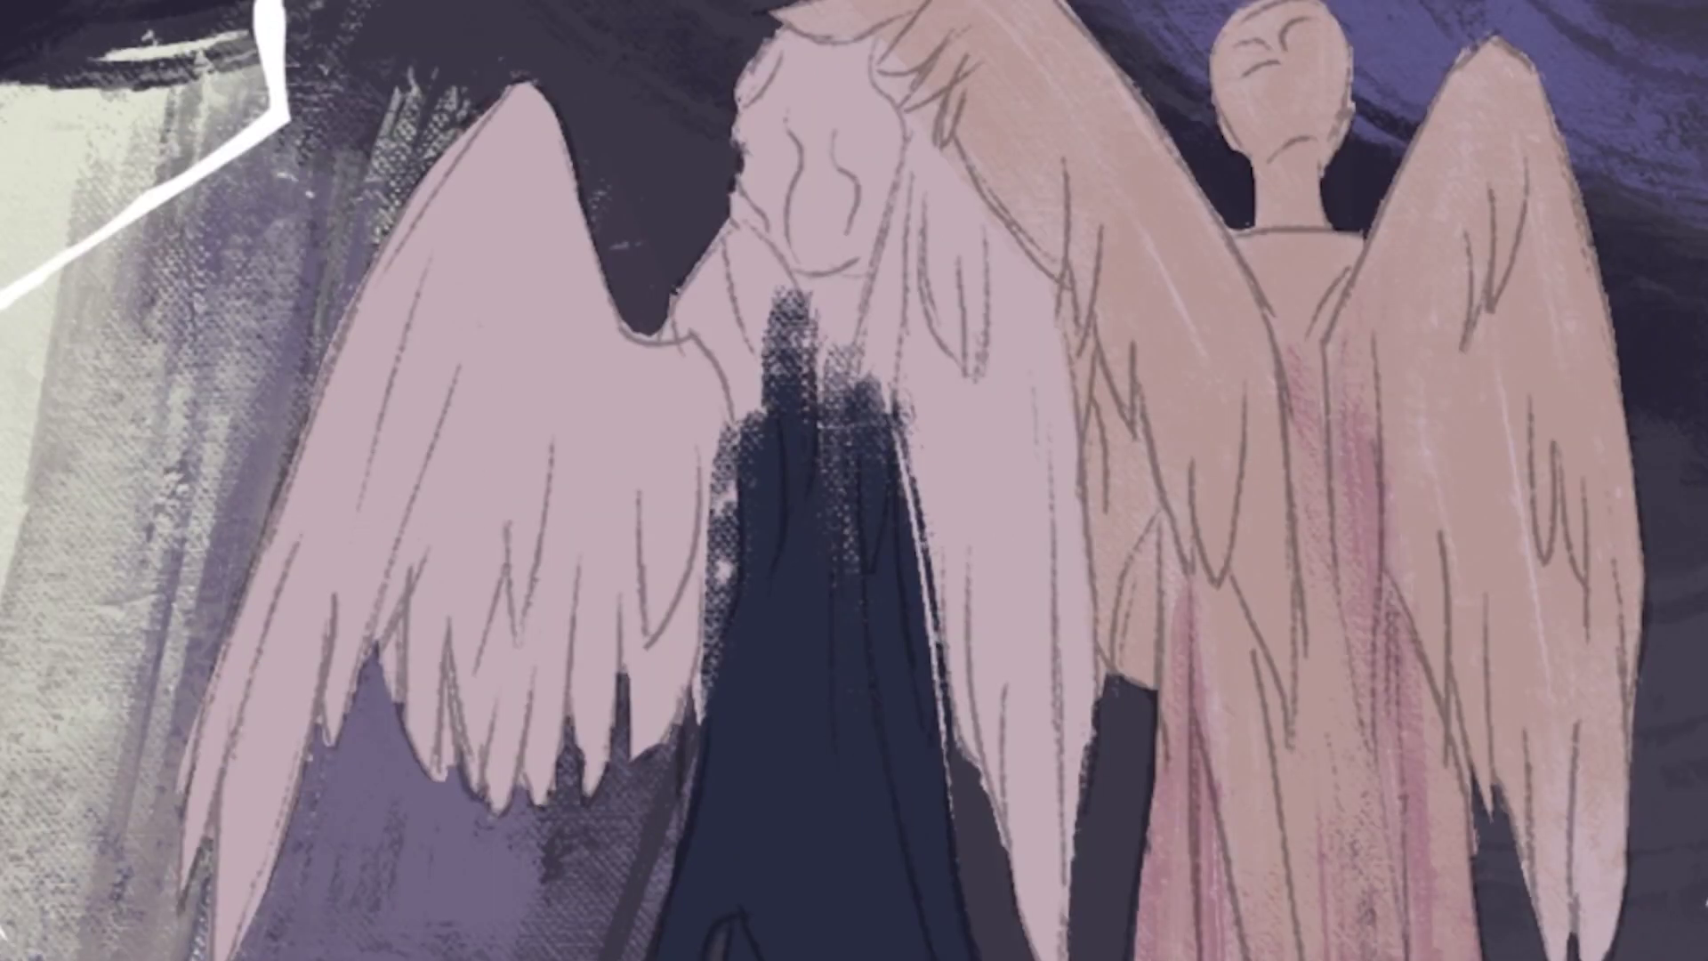
left_click_drag(783, 400, 668, 743)
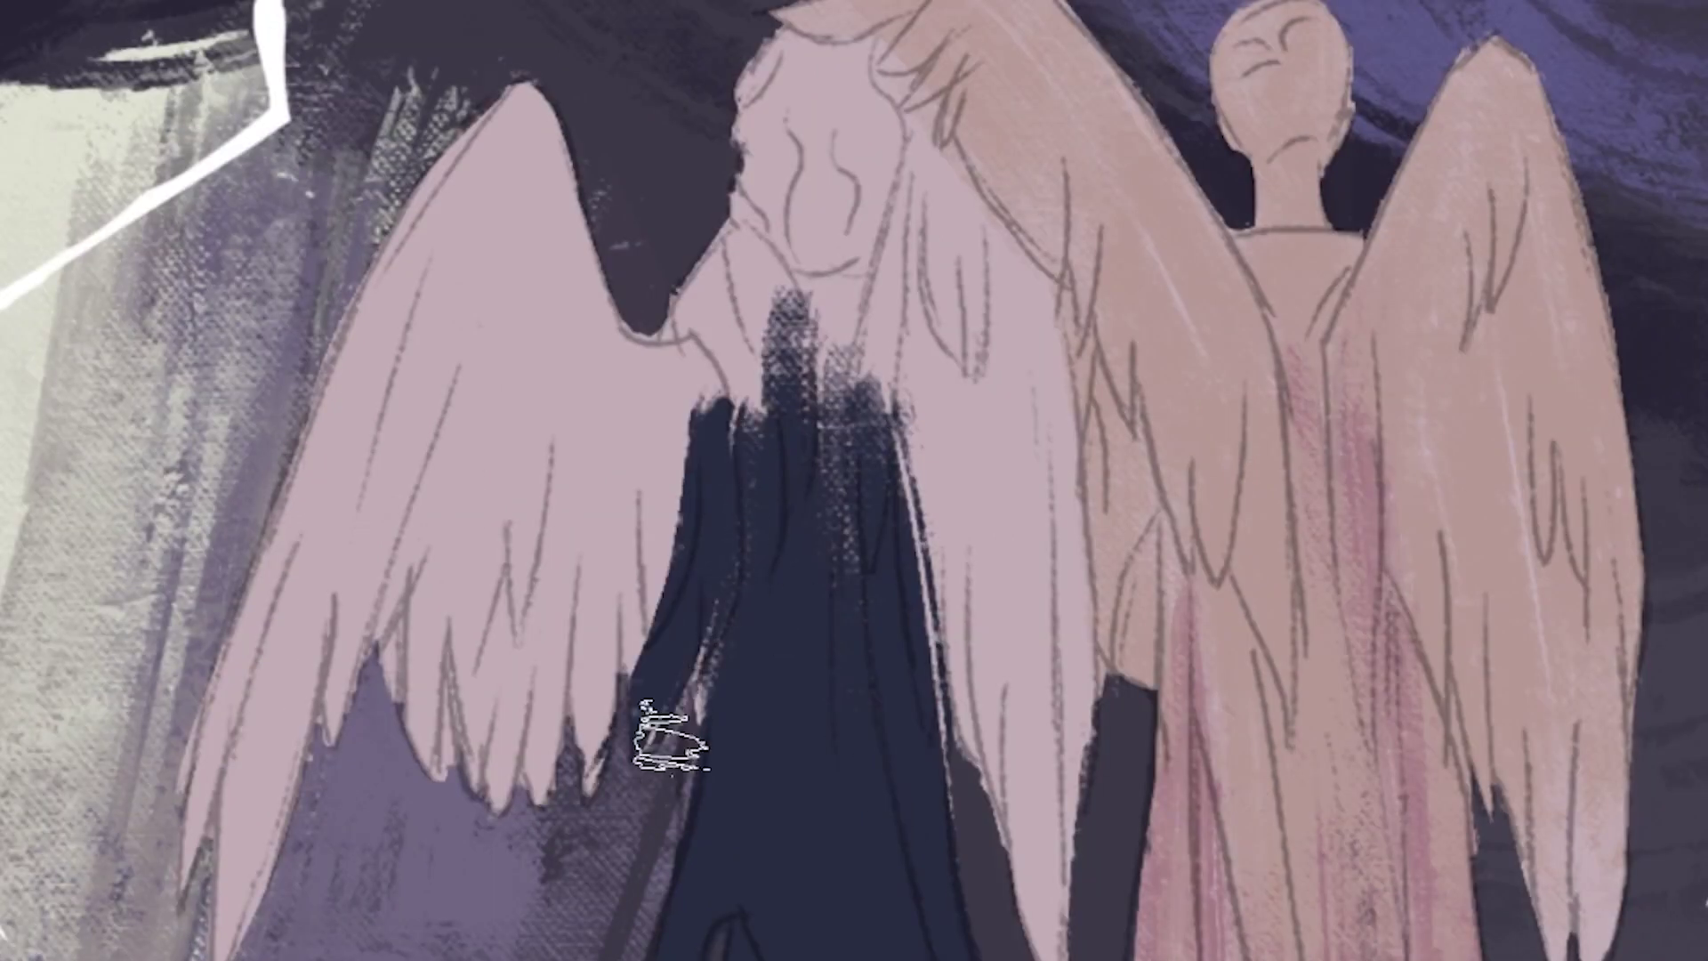
left_click_drag(496, 115, 178, 881)
mouse_move(676, 516)
left_mouse_down()
mouse_move(835, 96)
mouse_move(869, 262)
mouse_move(953, 370)
mouse_move(1067, 957)
left_mouse_up()
left_click_drag(969, 347, 970, 578)
scroll(1059, 800, "down", 5)
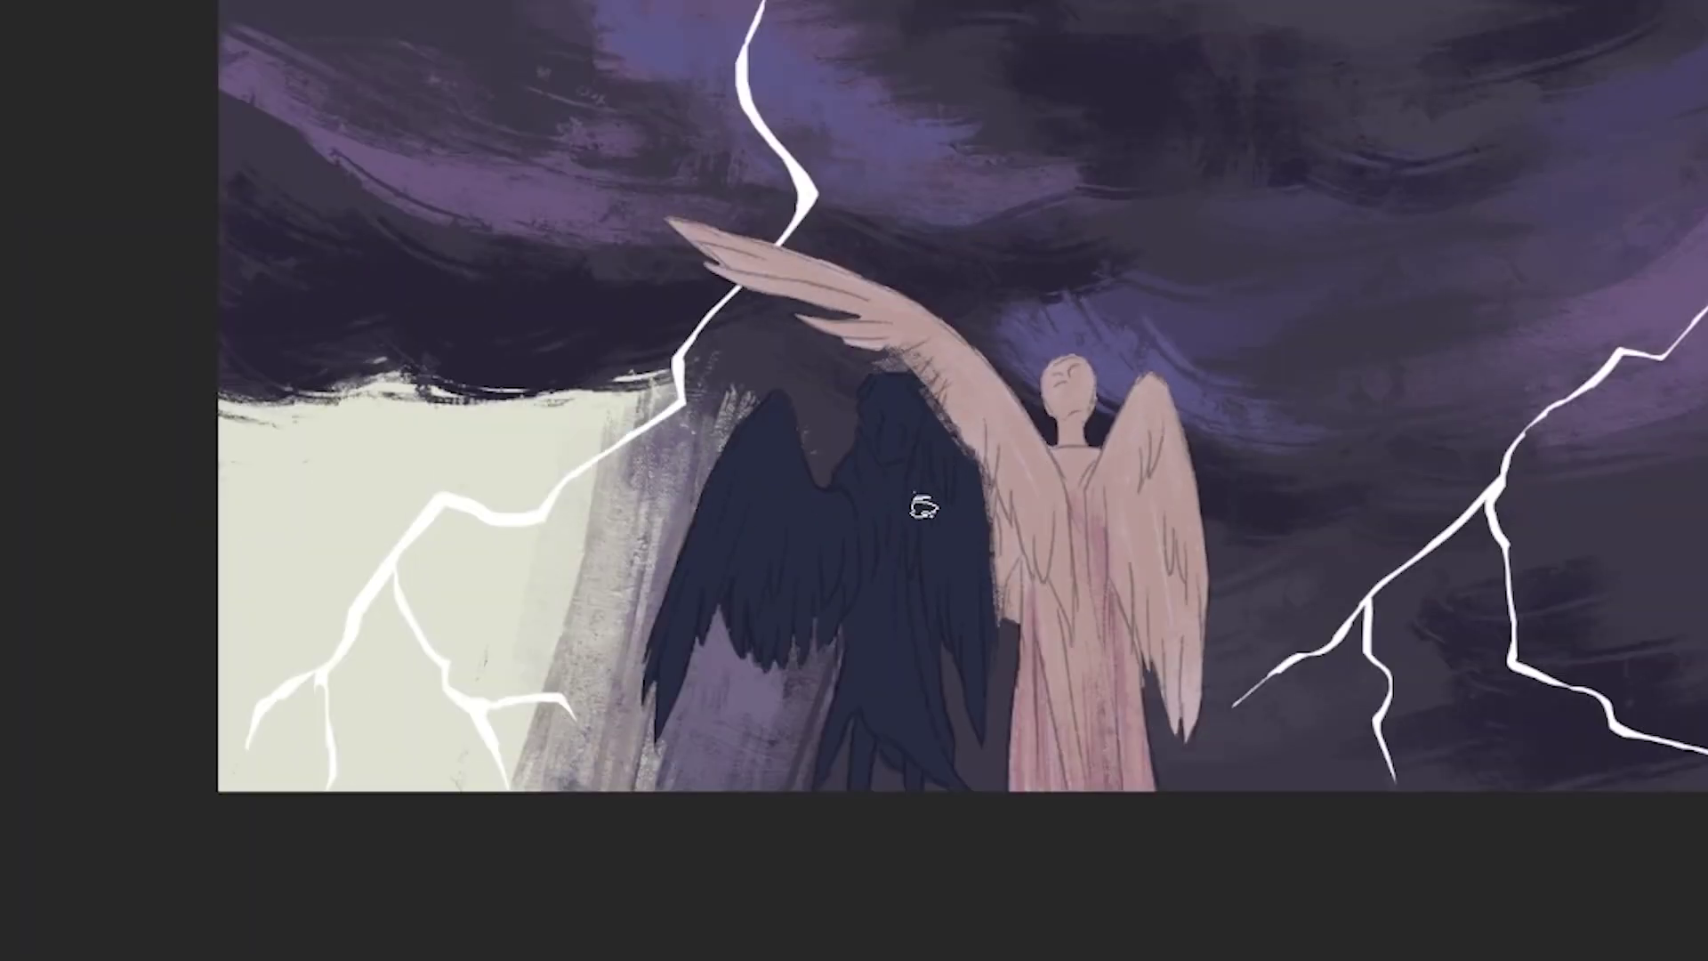
- Streak lavender-grey light vertically beside and below the dark wing
left_click_drag(676, 356, 659, 743)
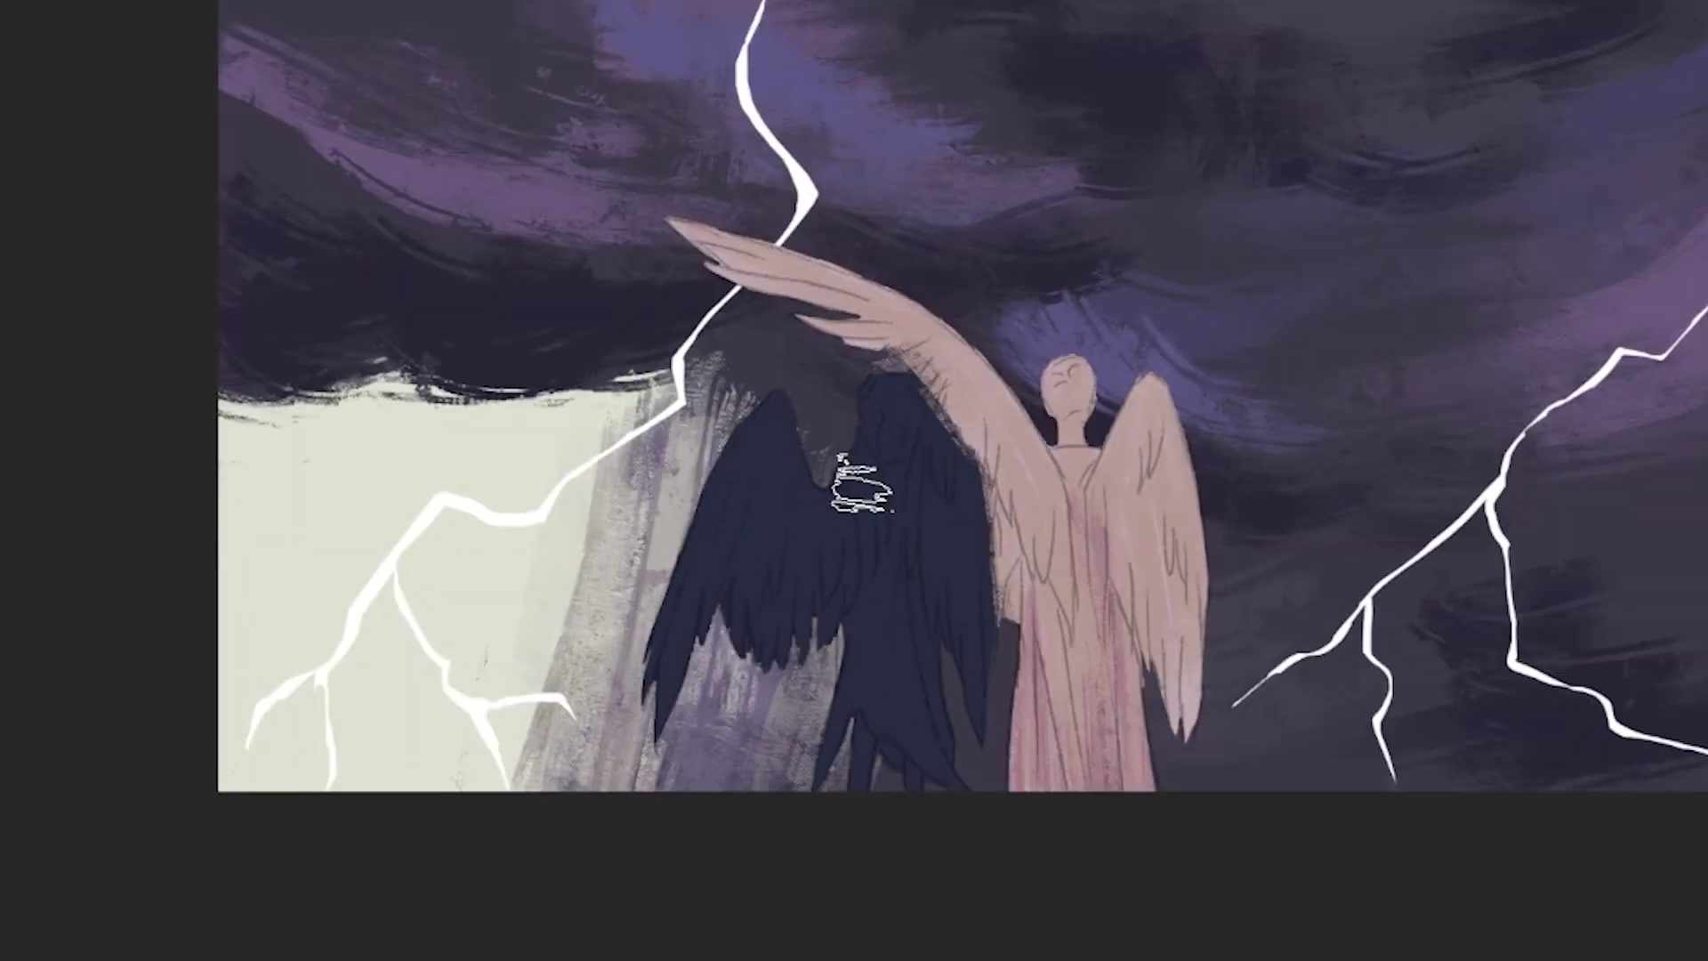
left_click_drag(579, 414, 547, 738)
left_click_drag(614, 436, 569, 788)
left_click_drag(703, 610, 730, 787)
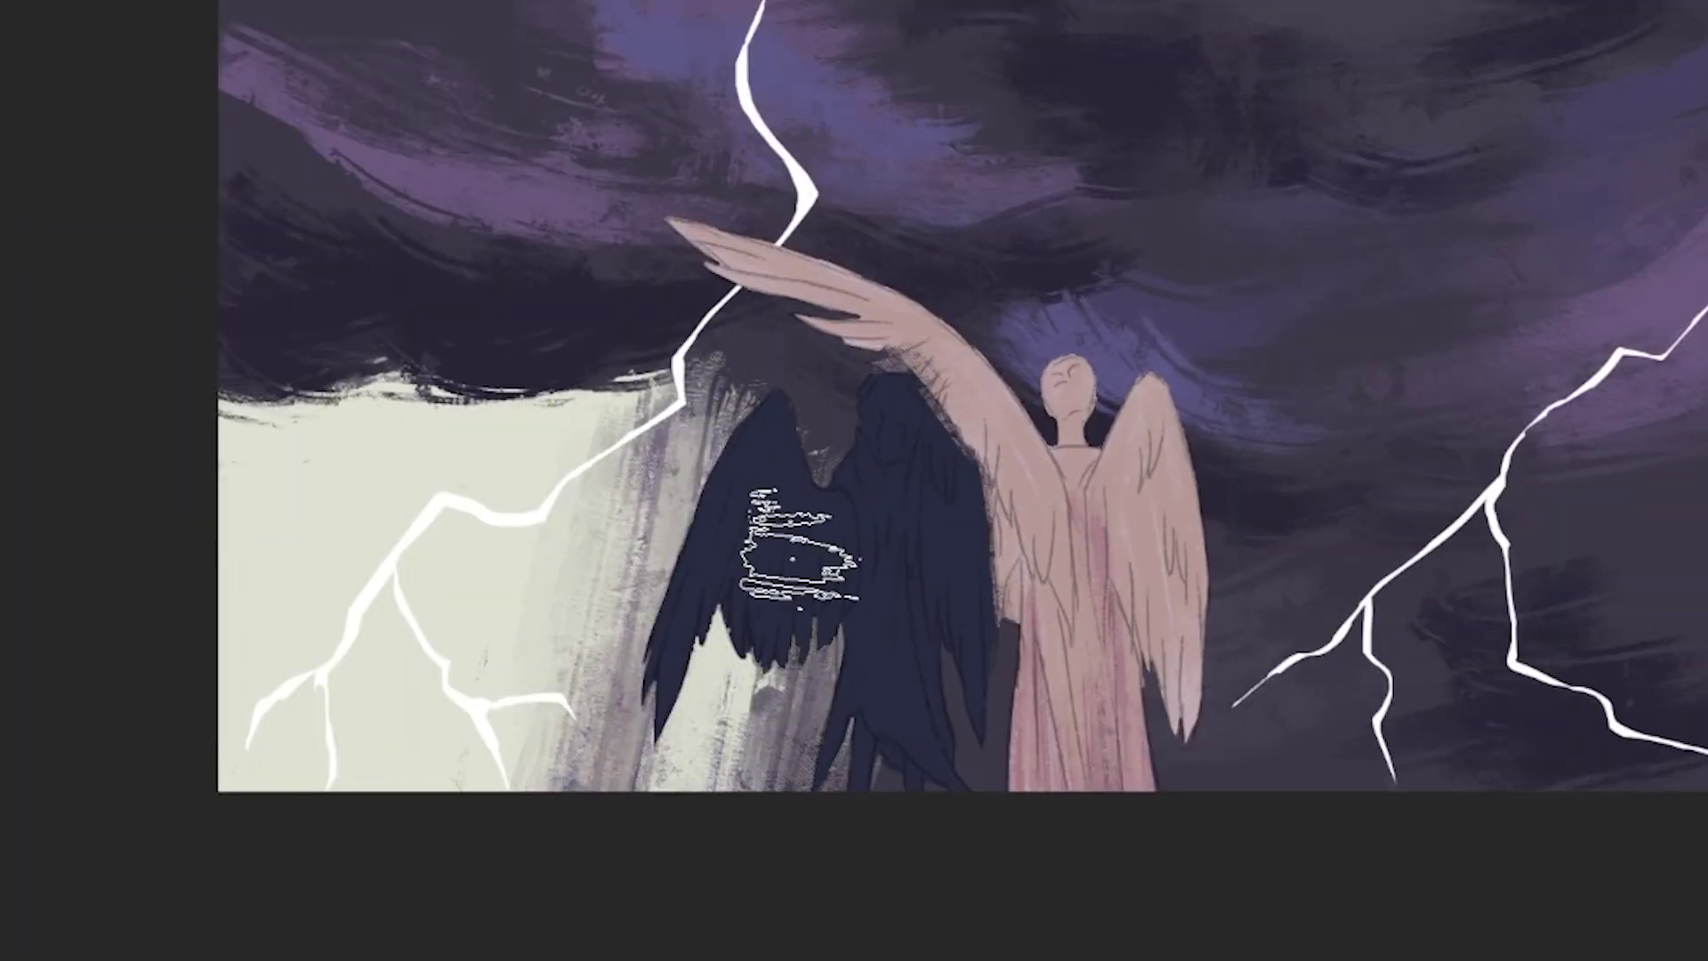
scroll(781, 553, "up", 2)
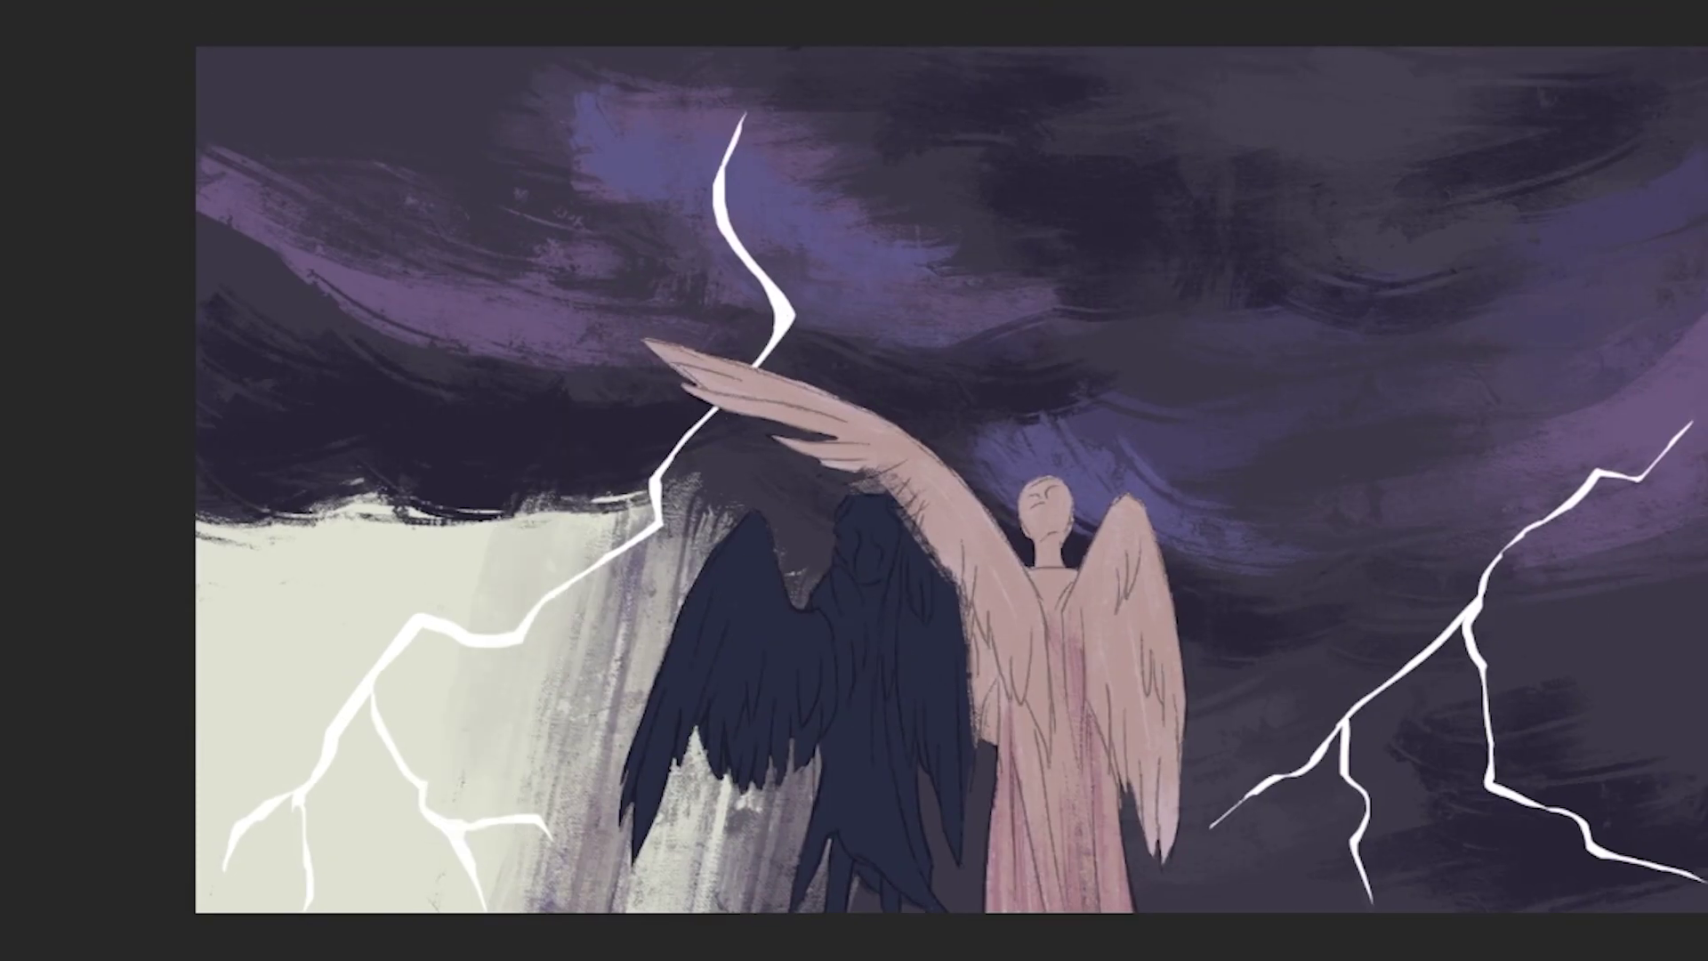
- Try blue lightning, revert to white, then dab a soft bluish glow along both bolts
key("alt+shift+BackSpace")
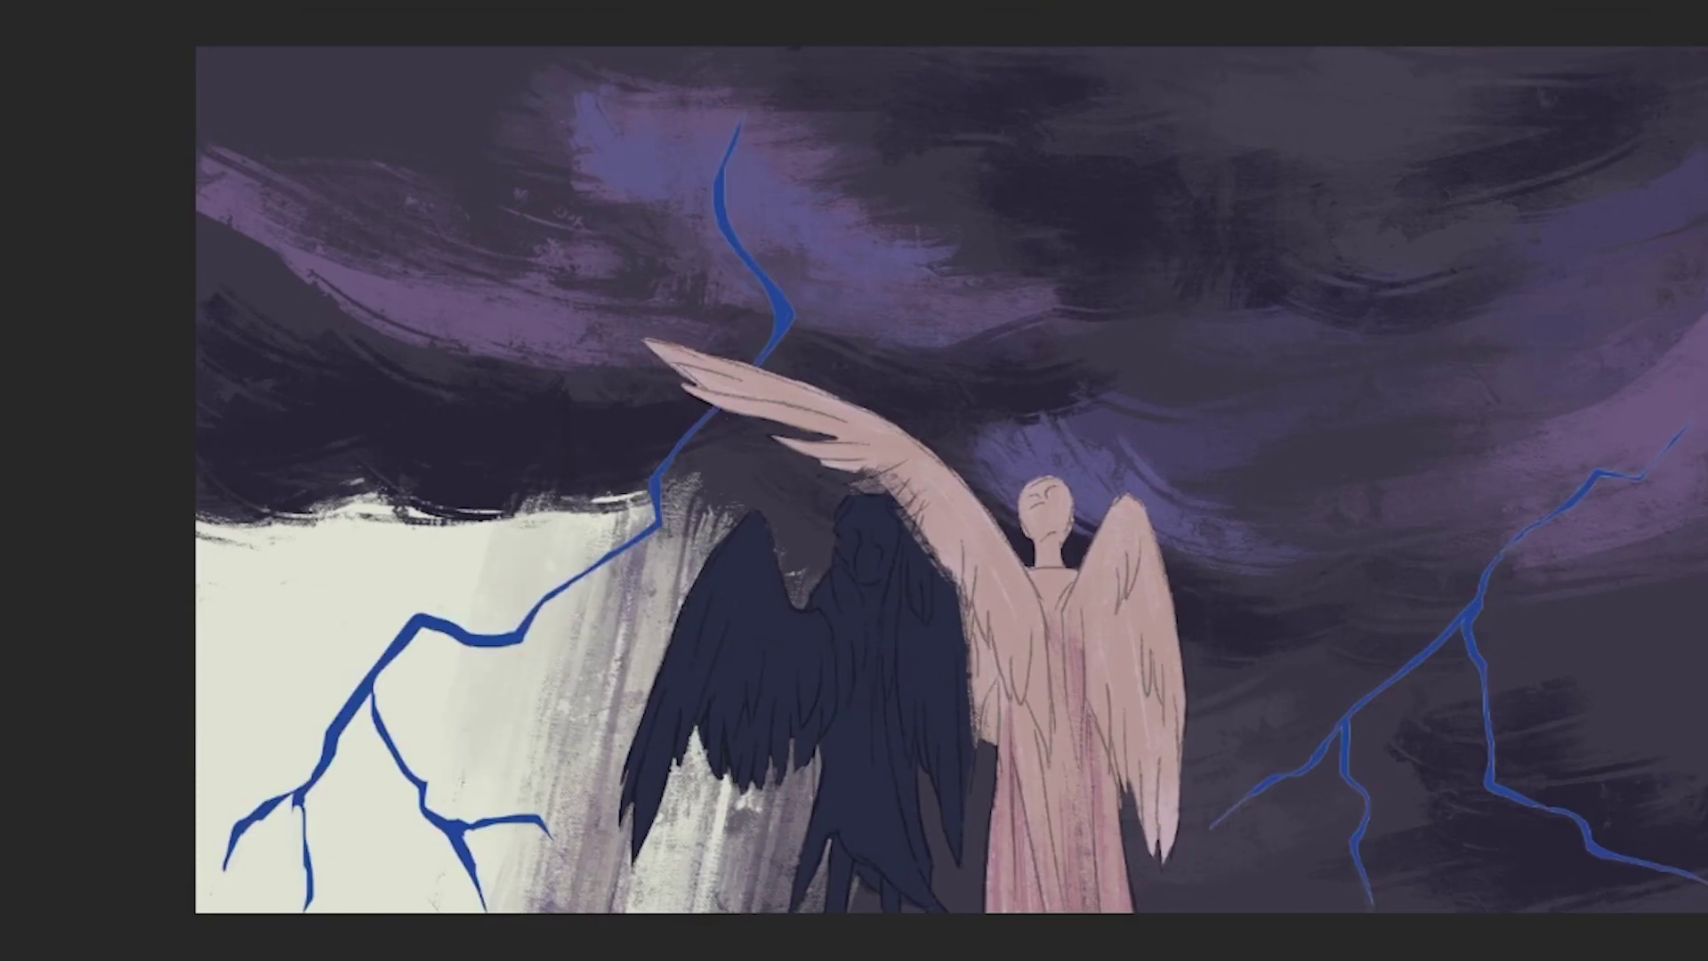
key("ctrl+z")
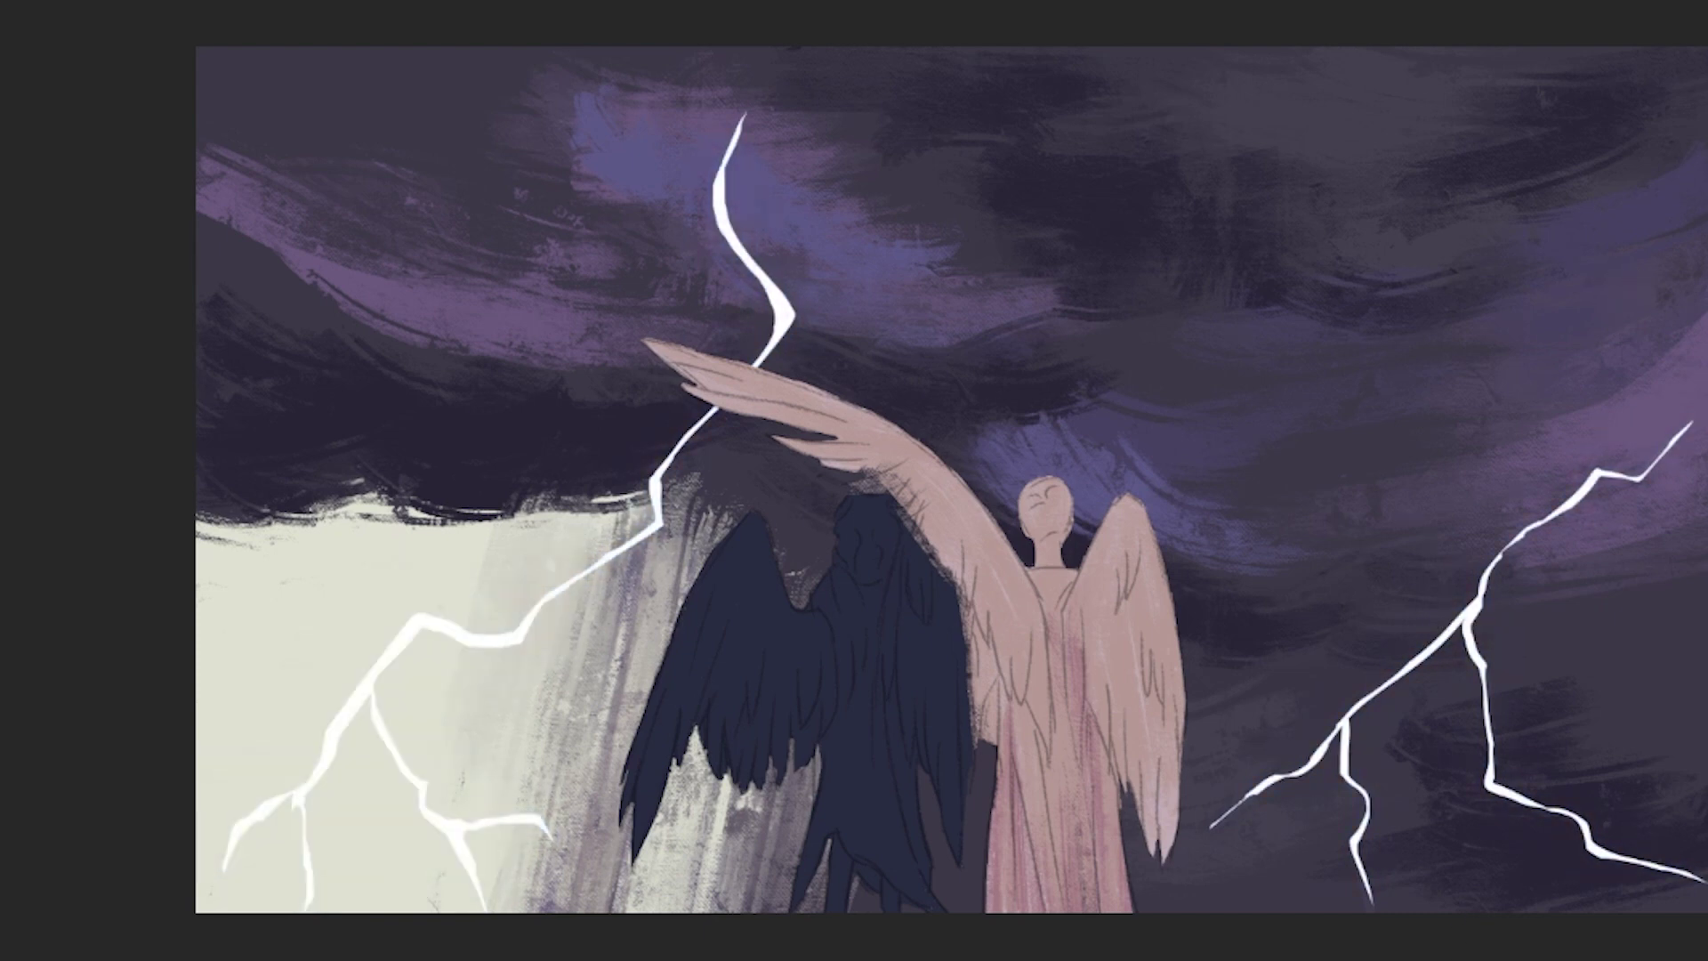
left_click(1479, 580)
left_click(1685, 418)
left_click(1518, 767)
left_click(1348, 717)
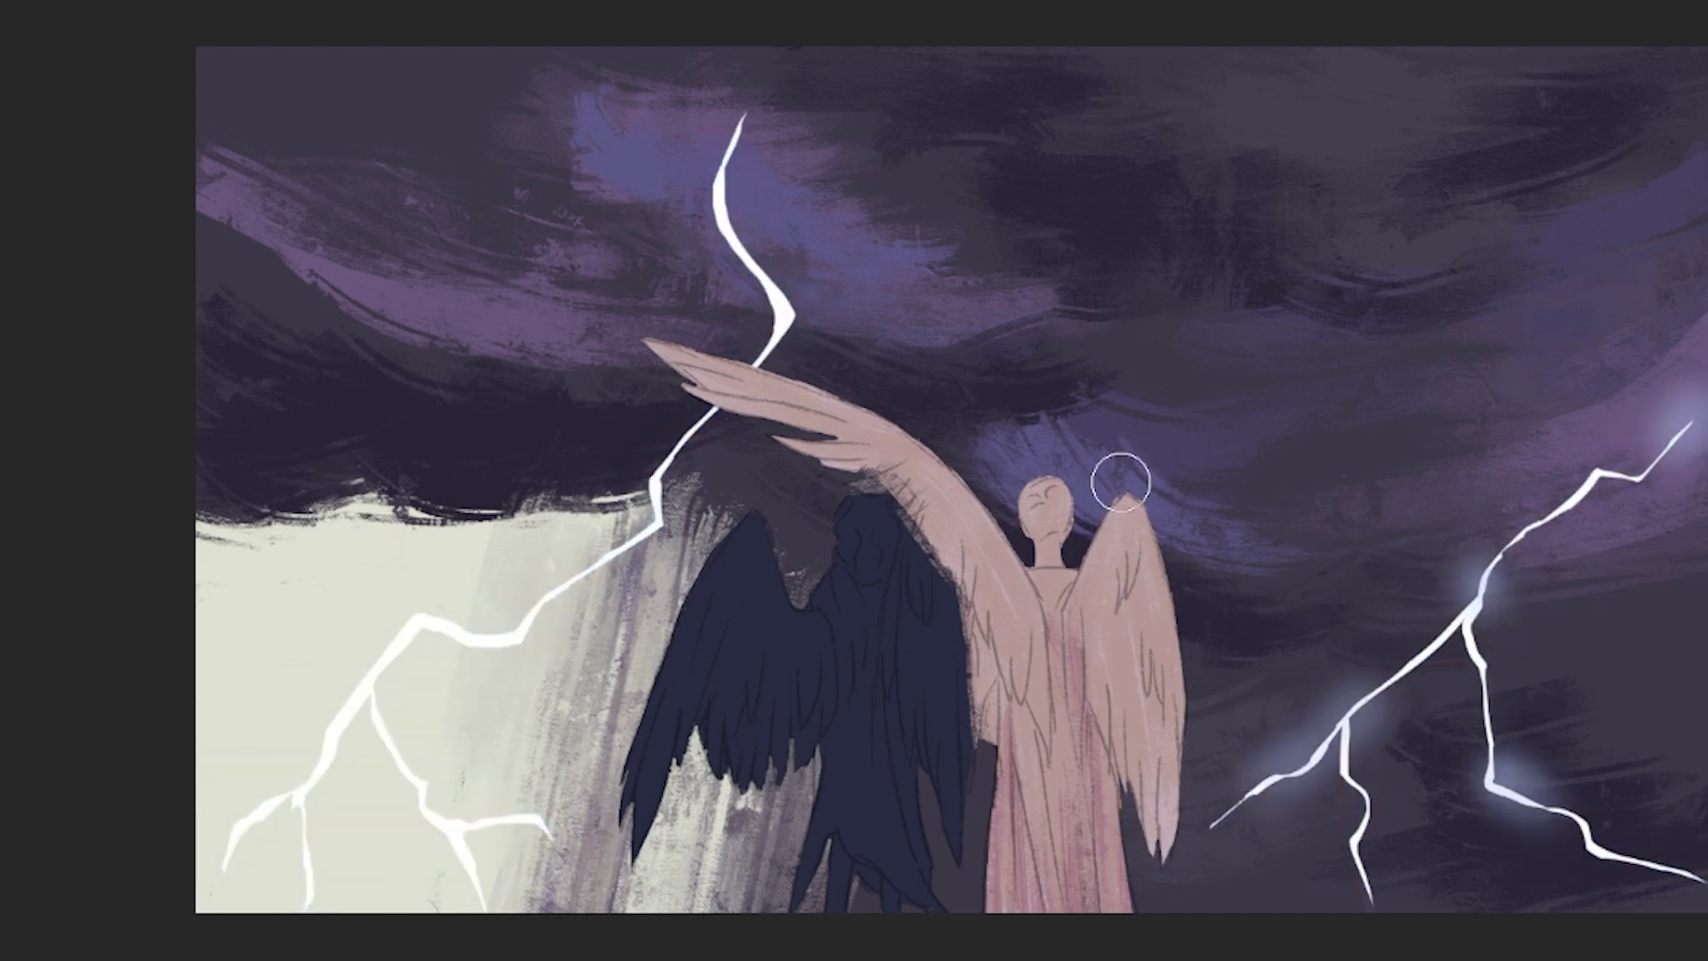
left_click(739, 109)
left_click(405, 623)
left_click(649, 472)
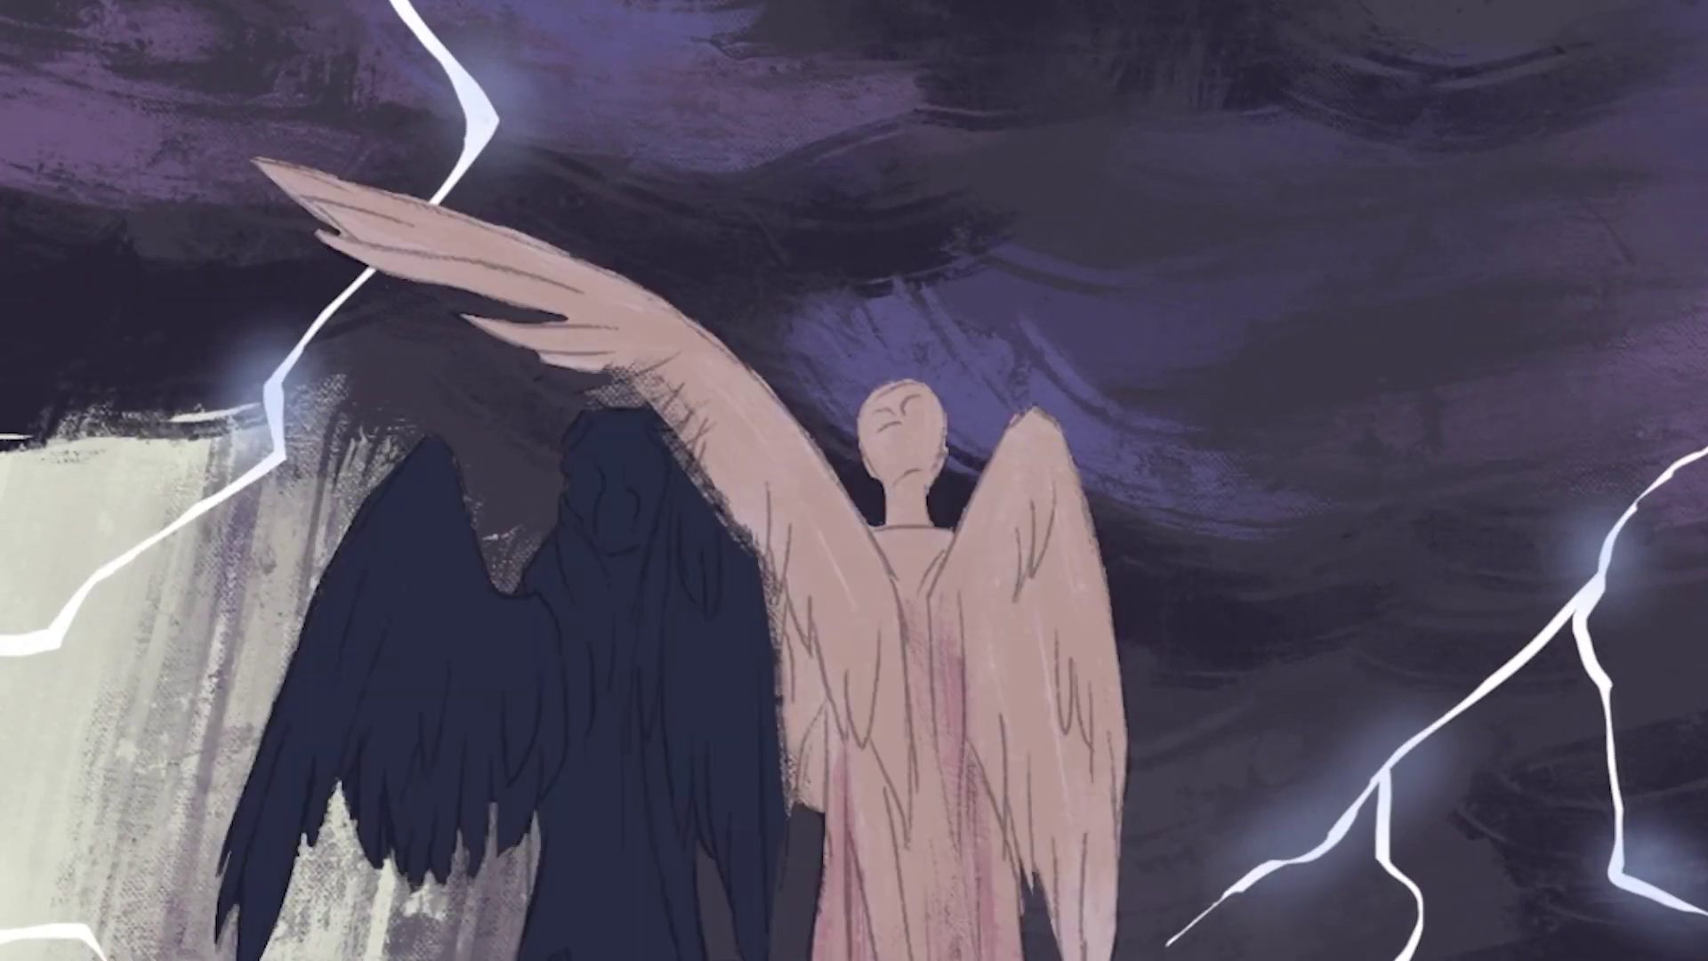
- Cover the pale wing's base in soft pink, then block in the red staff and head
left_click_drag(818, 400, 1037, 774)
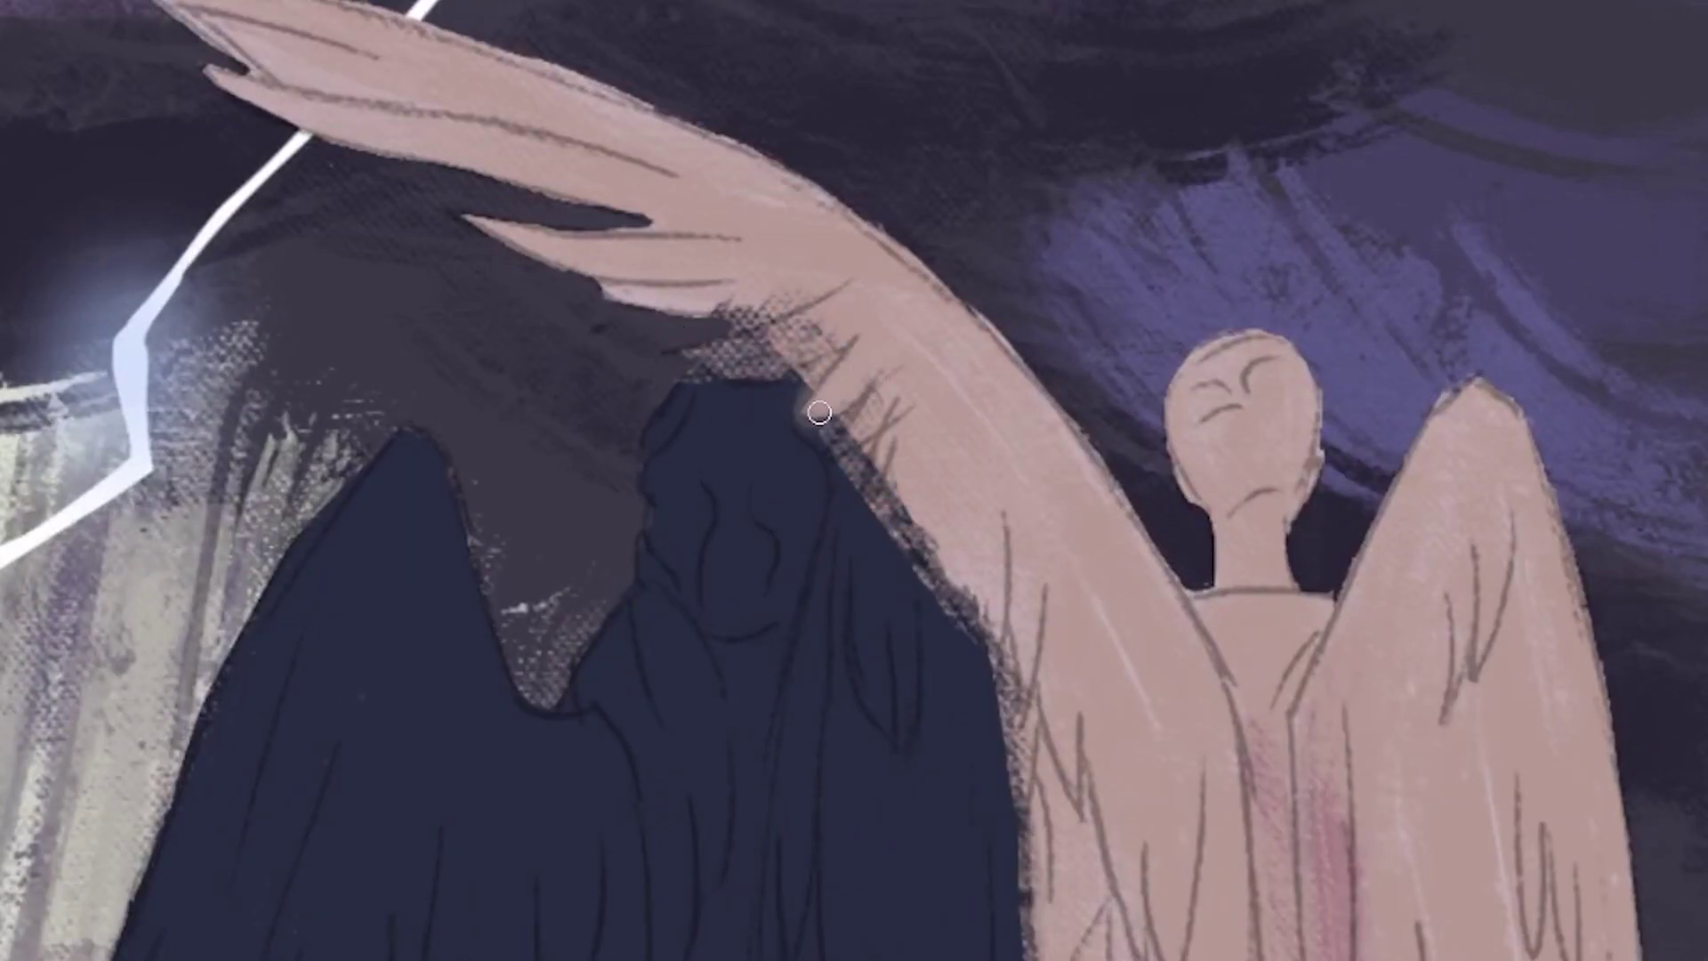
left_click_drag(694, 347, 828, 374)
left_click_drag(712, 303, 869, 340)
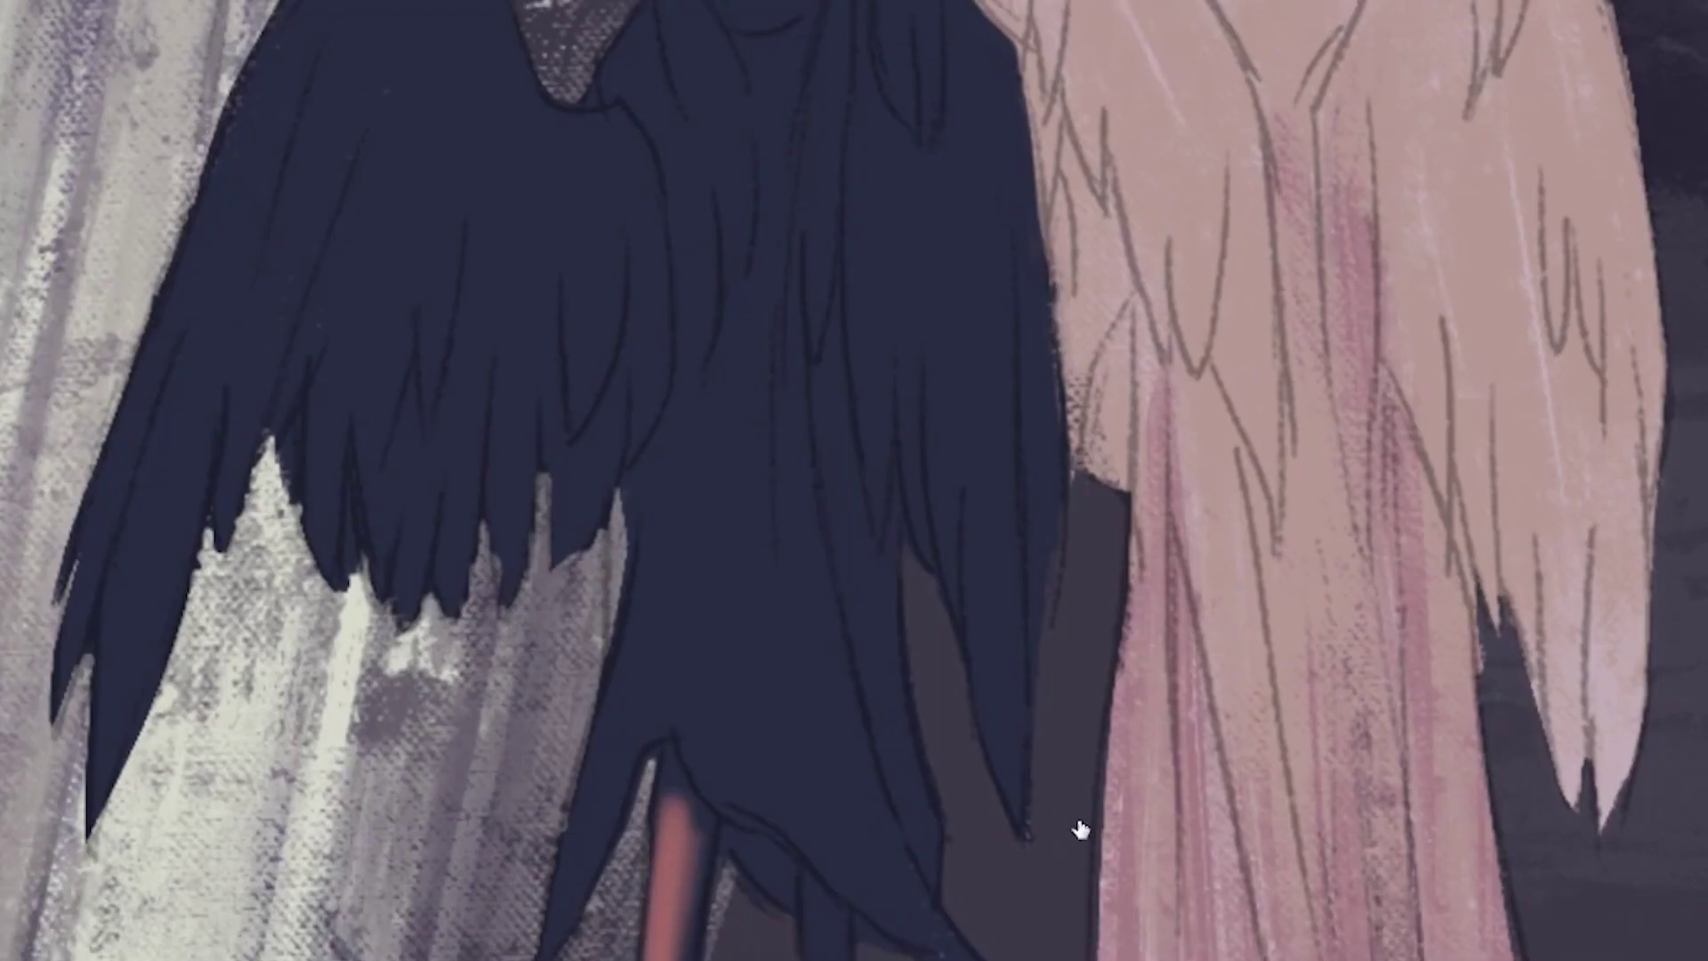
left_click_drag(681, 756, 684, 852)
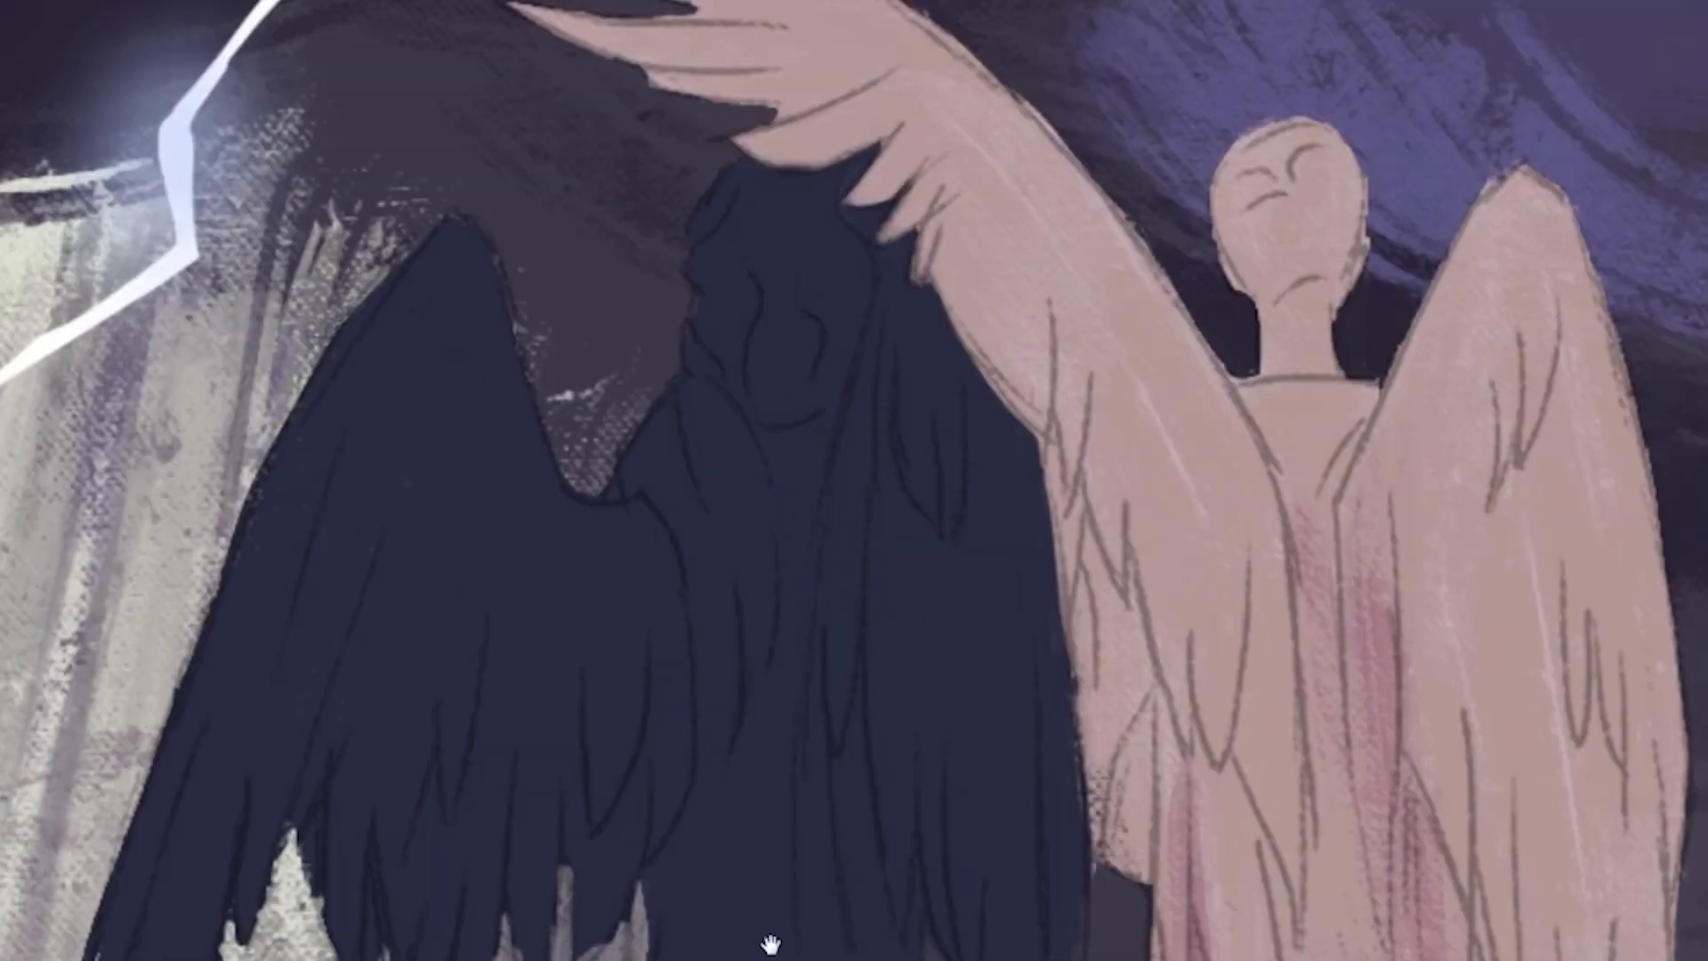
mouse_move(743, 285)
left_mouse_down()
mouse_move(763, 450)
mouse_move(766, 253)
mouse_move(839, 286)
mouse_move(796, 297)
left_mouse_up()
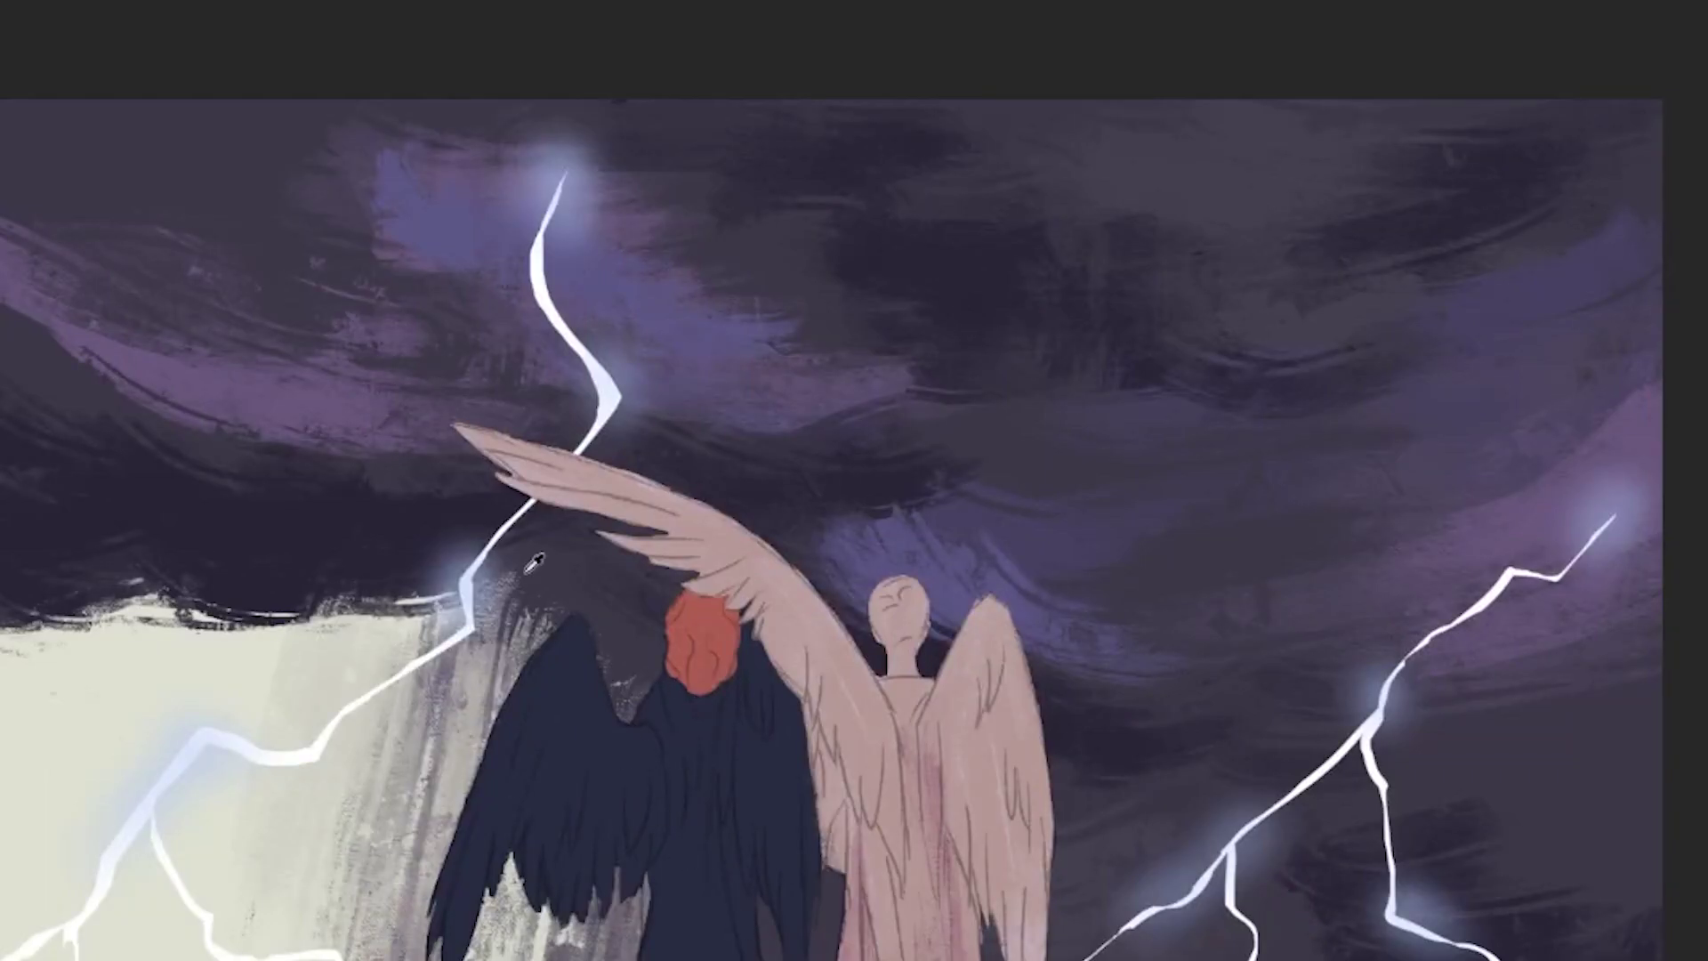
- Shade a dark line down the dark figure's middle and repaint its red head
left_click_drag(702, 819, 712, 934)
left_click_drag(792, 813, 724, 534)
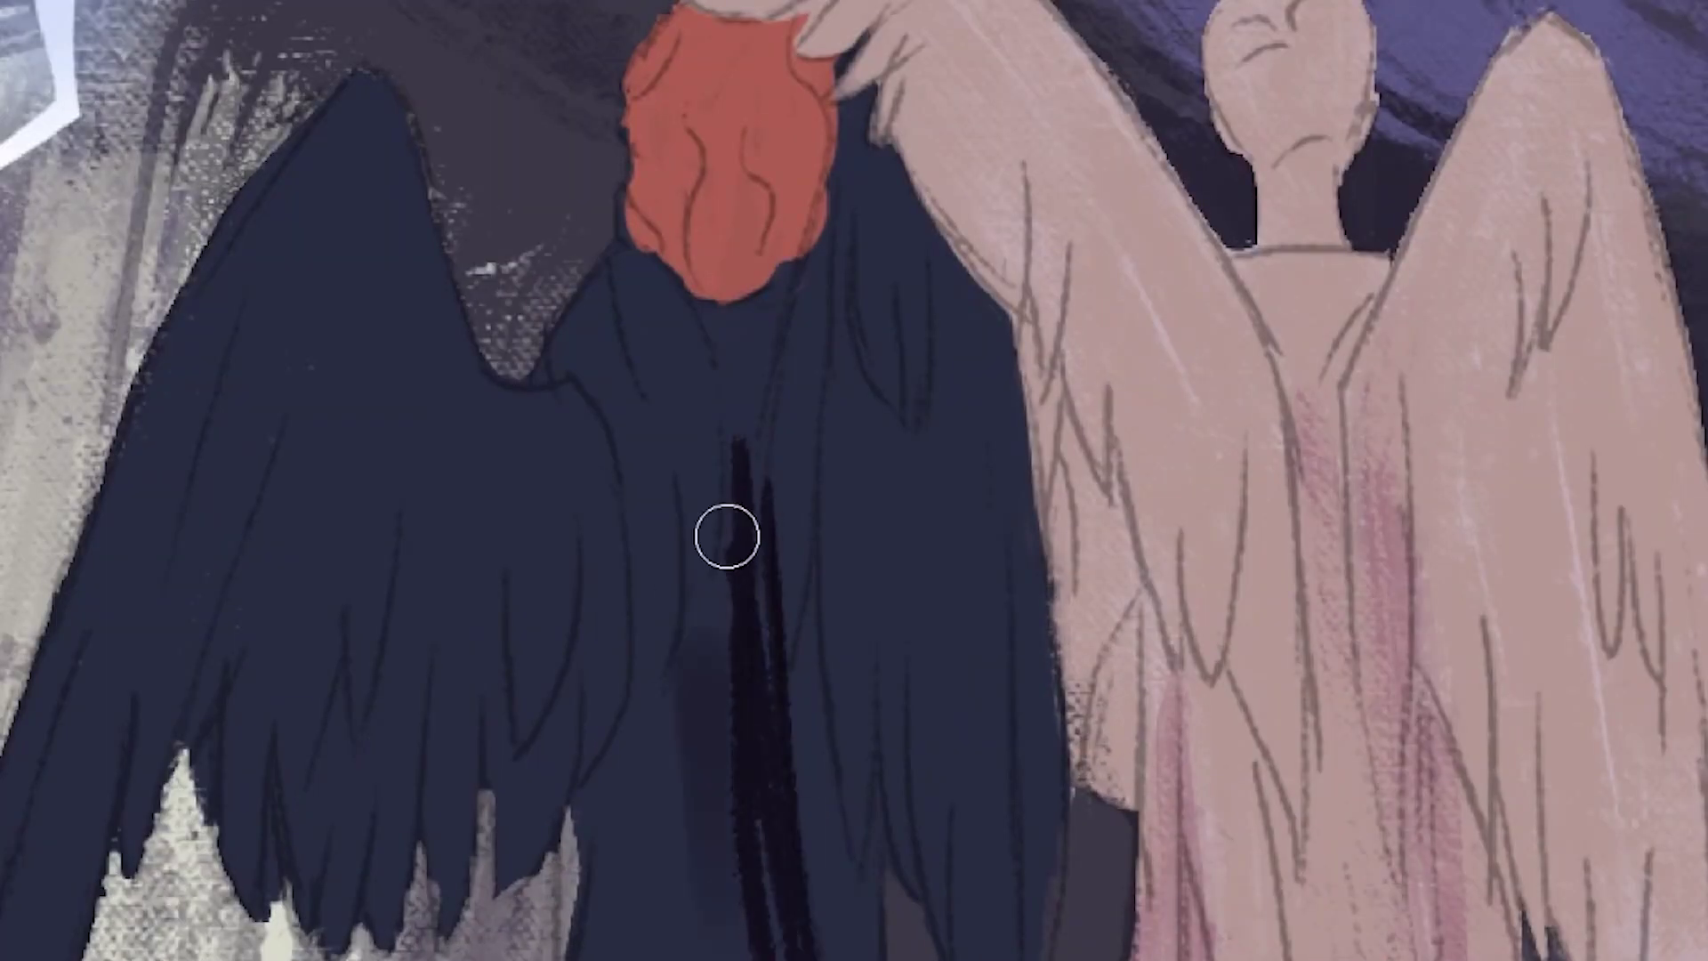
left_click_drag(767, 719, 762, 662)
mouse_move(713, 915)
left_mouse_down()
mouse_move(694, 356)
mouse_move(744, 507)
left_mouse_up()
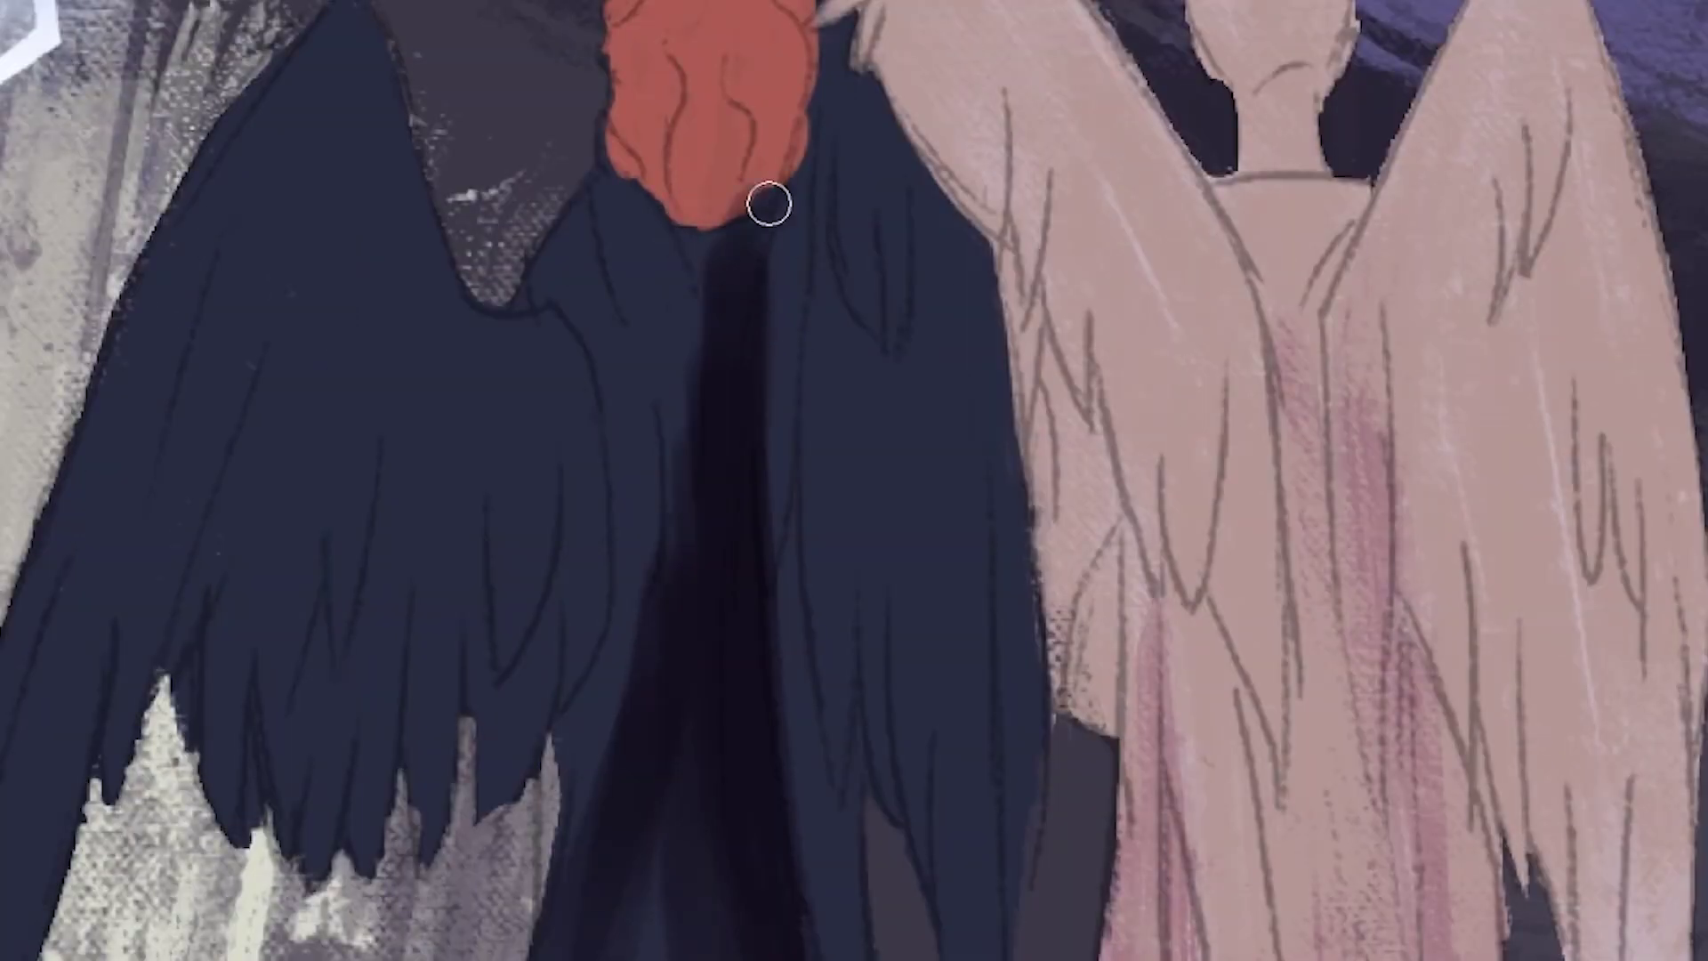
left_click_drag(766, 198, 869, 60)
- Shade the dark right and left wings and darken the figure's centre
left_click_drag(1006, 196, 1026, 792)
left_click_drag(828, 374, 843, 778)
left_click_drag(854, 596, 938, 770)
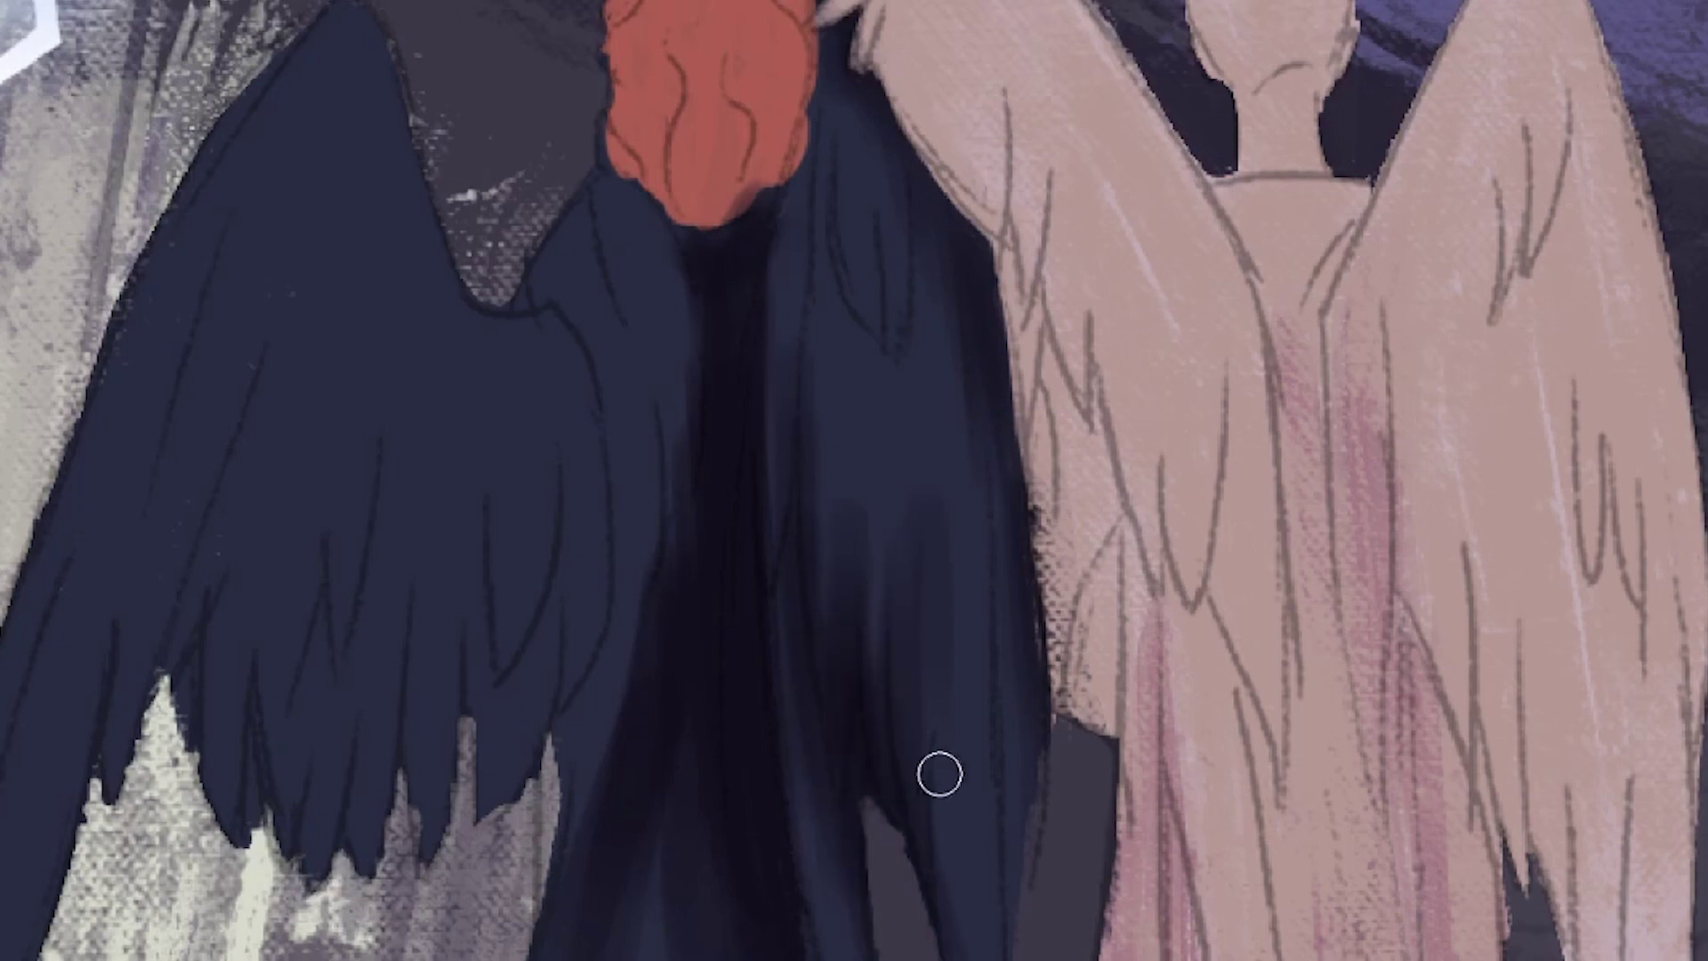
mouse_move(836, 134)
left_mouse_down()
mouse_move(845, 303)
mouse_move(499, 881)
left_mouse_up()
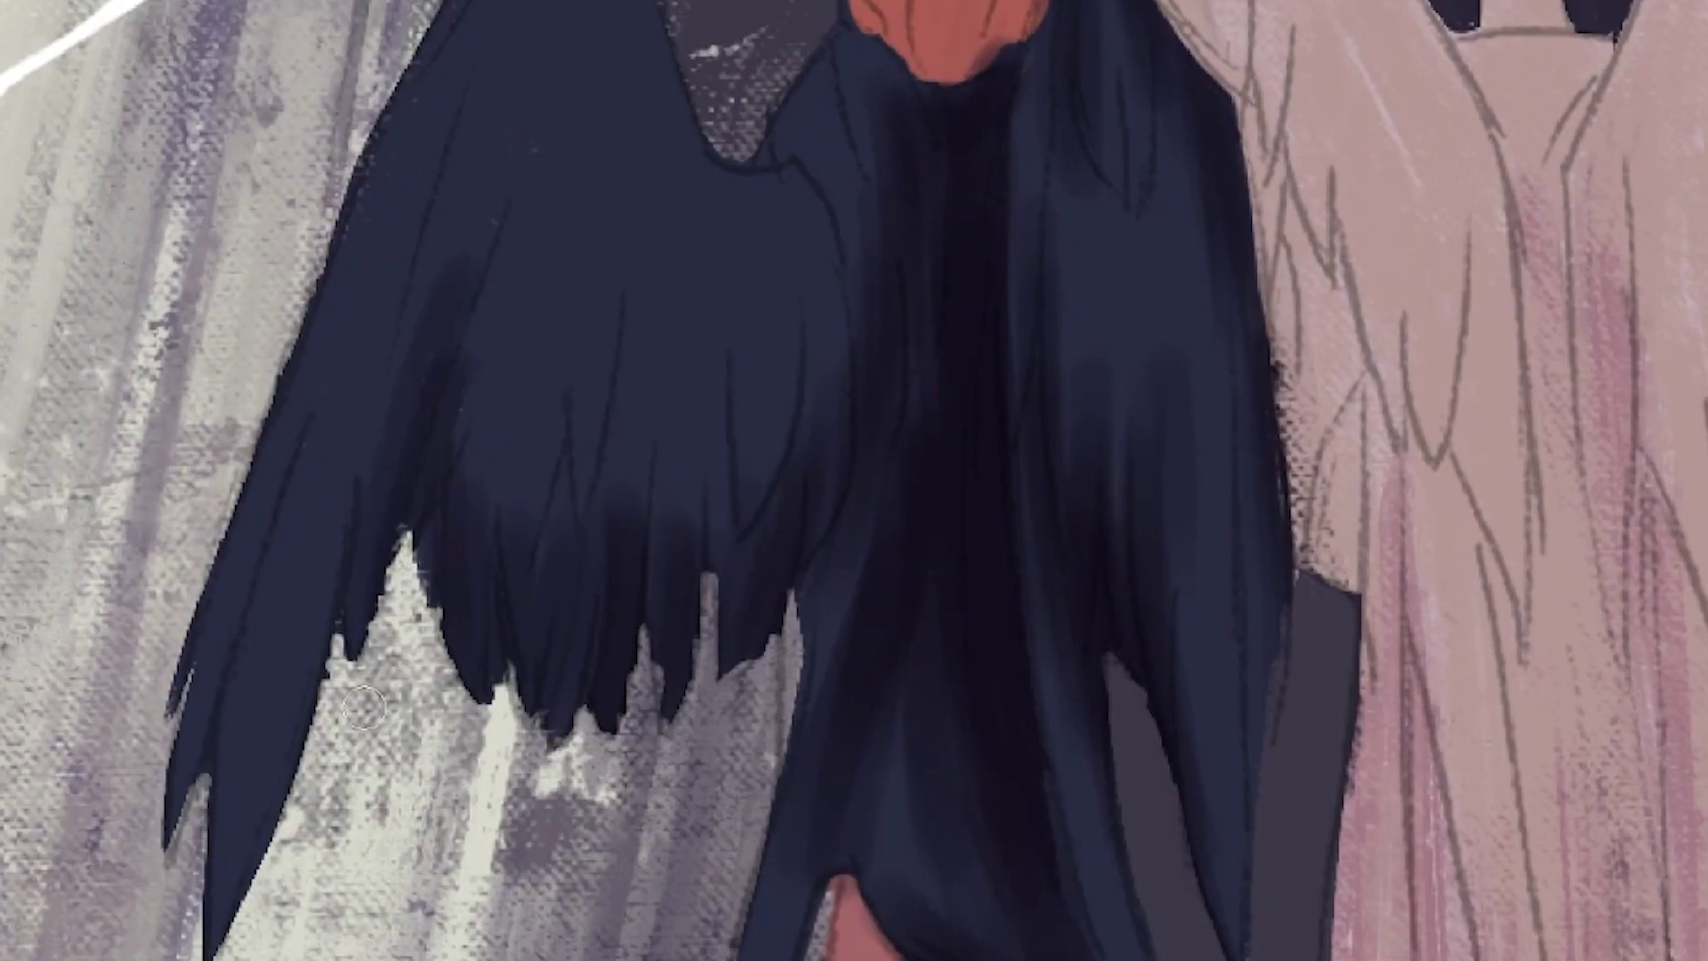
left_click_drag(463, 196, 558, 422)
left_click_drag(614, 285, 640, 534)
left_click_drag(712, 303, 716, 543)
left_click_drag(837, 98, 846, 294)
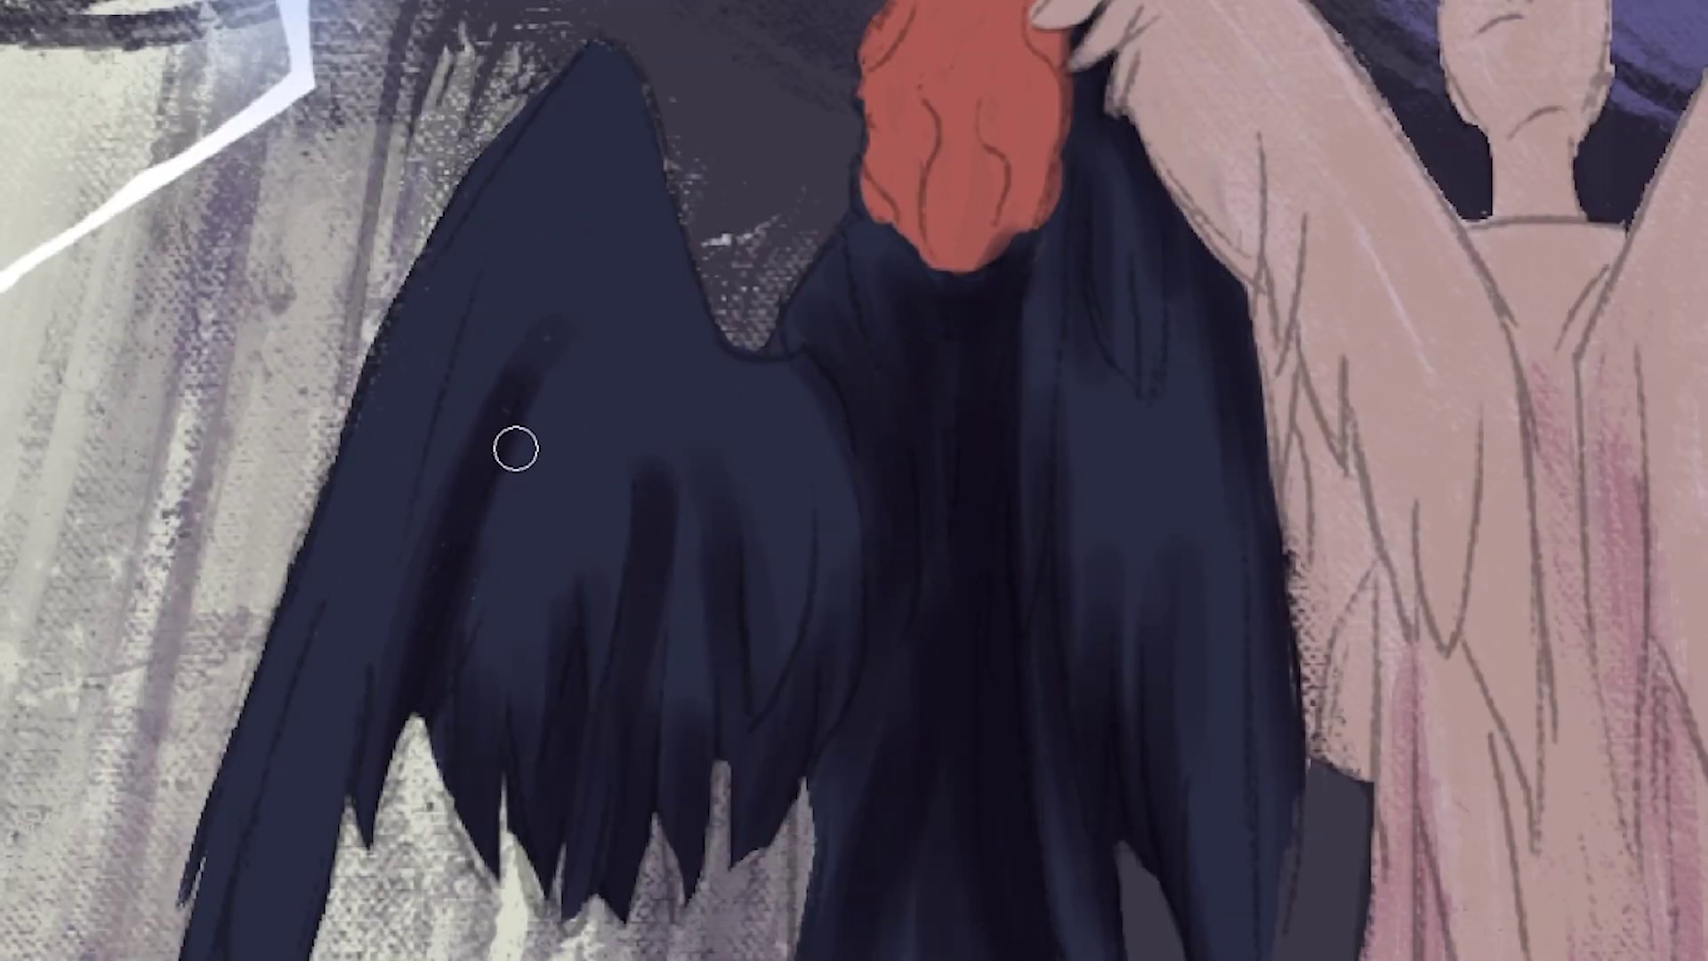
- Shade the orange hair with darker tones
mouse_move(1037, 9)
left_mouse_down()
mouse_move(1032, 120)
mouse_move(987, 222)
left_mouse_up()
left_click_drag(943, 13, 1005, 125)
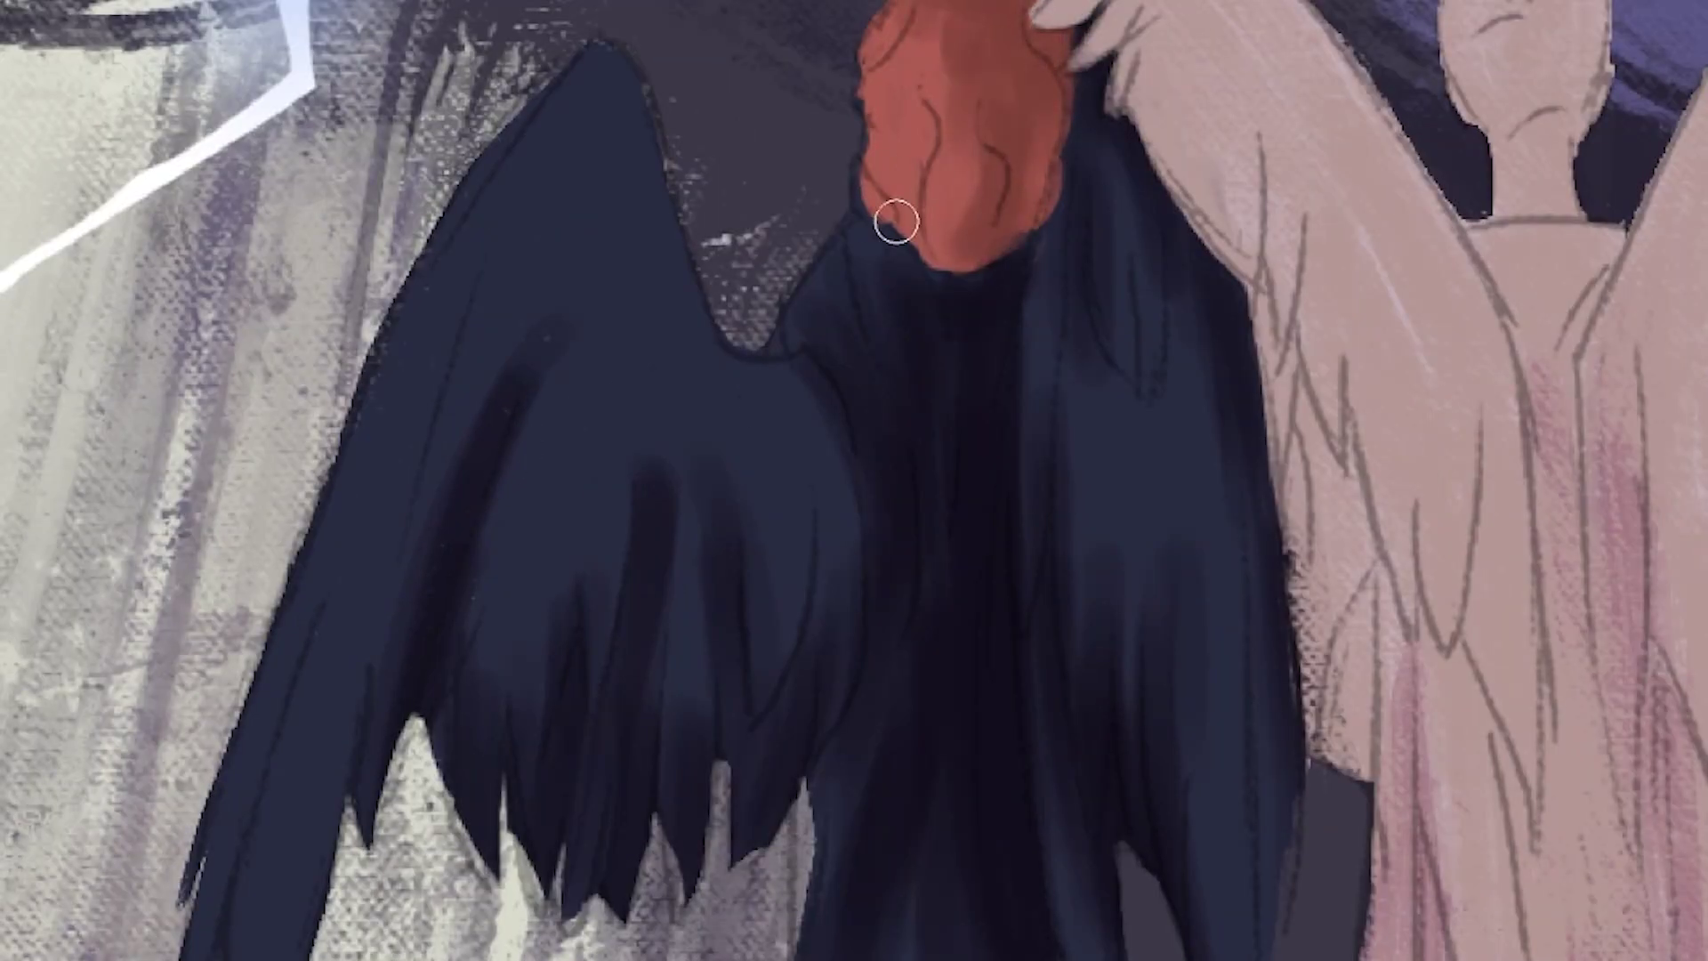
left_click_drag(896, 217, 932, 234)
- Deepen the left wing's shading, add a brownish rim light, and glaze reddish-purple near the neck
left_click_drag(623, 809, 633, 576)
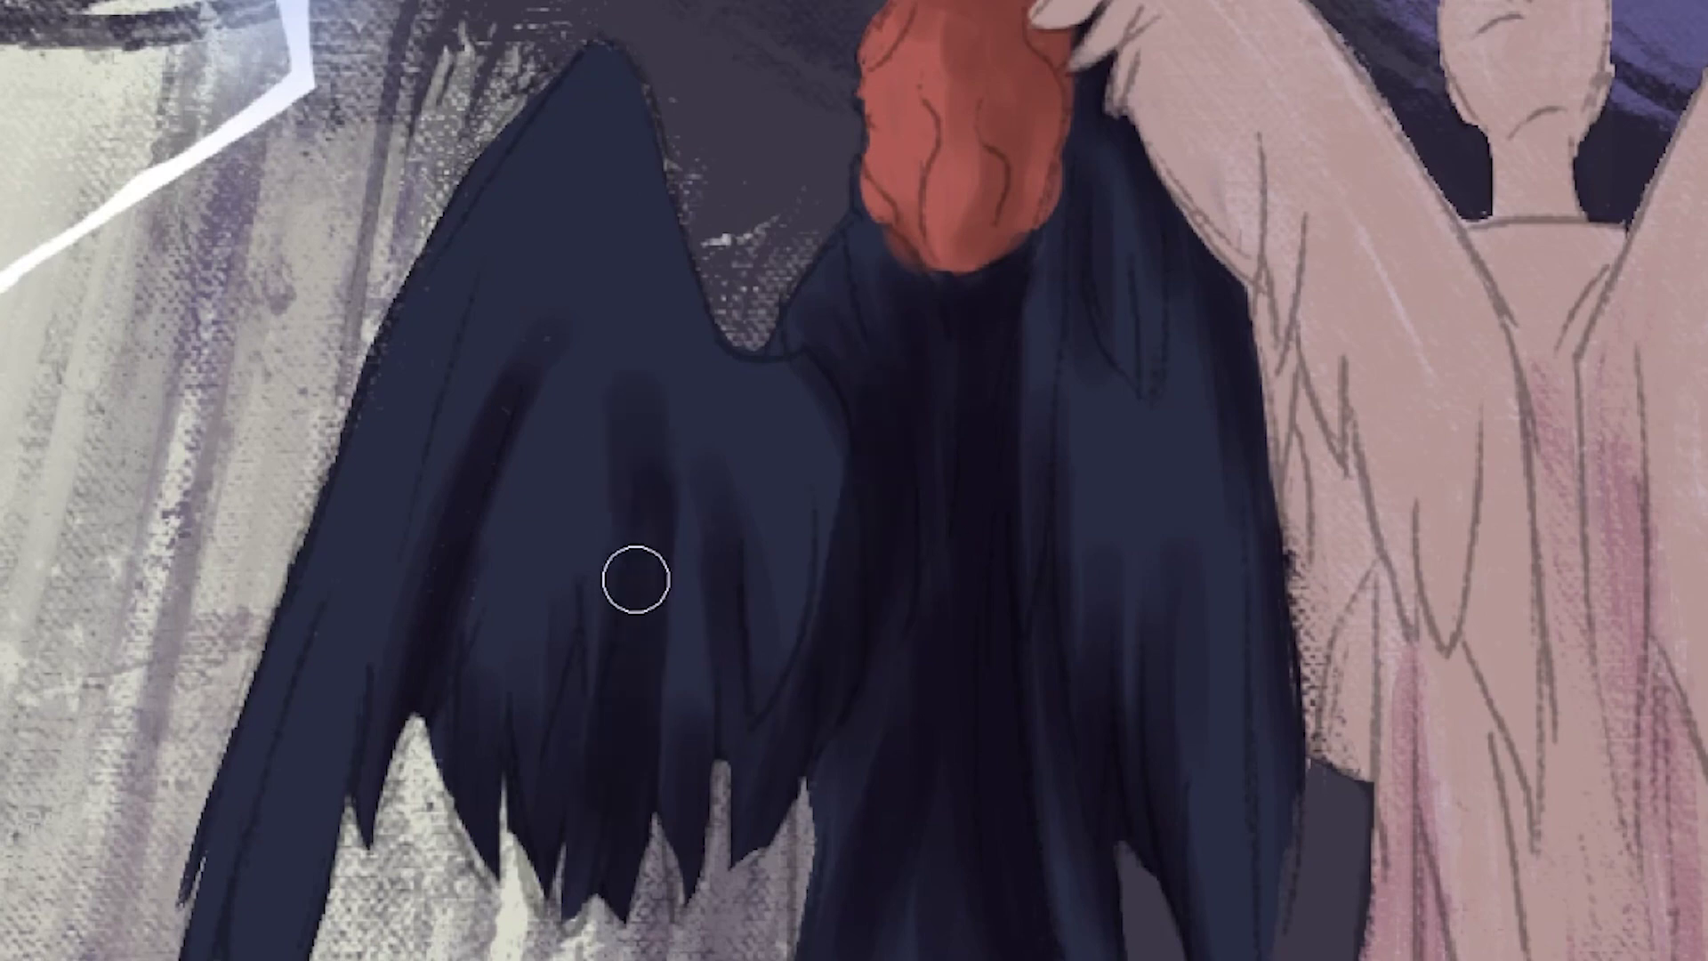
left_click_drag(284, 934, 516, 303)
left_click_drag(602, 339, 738, 516)
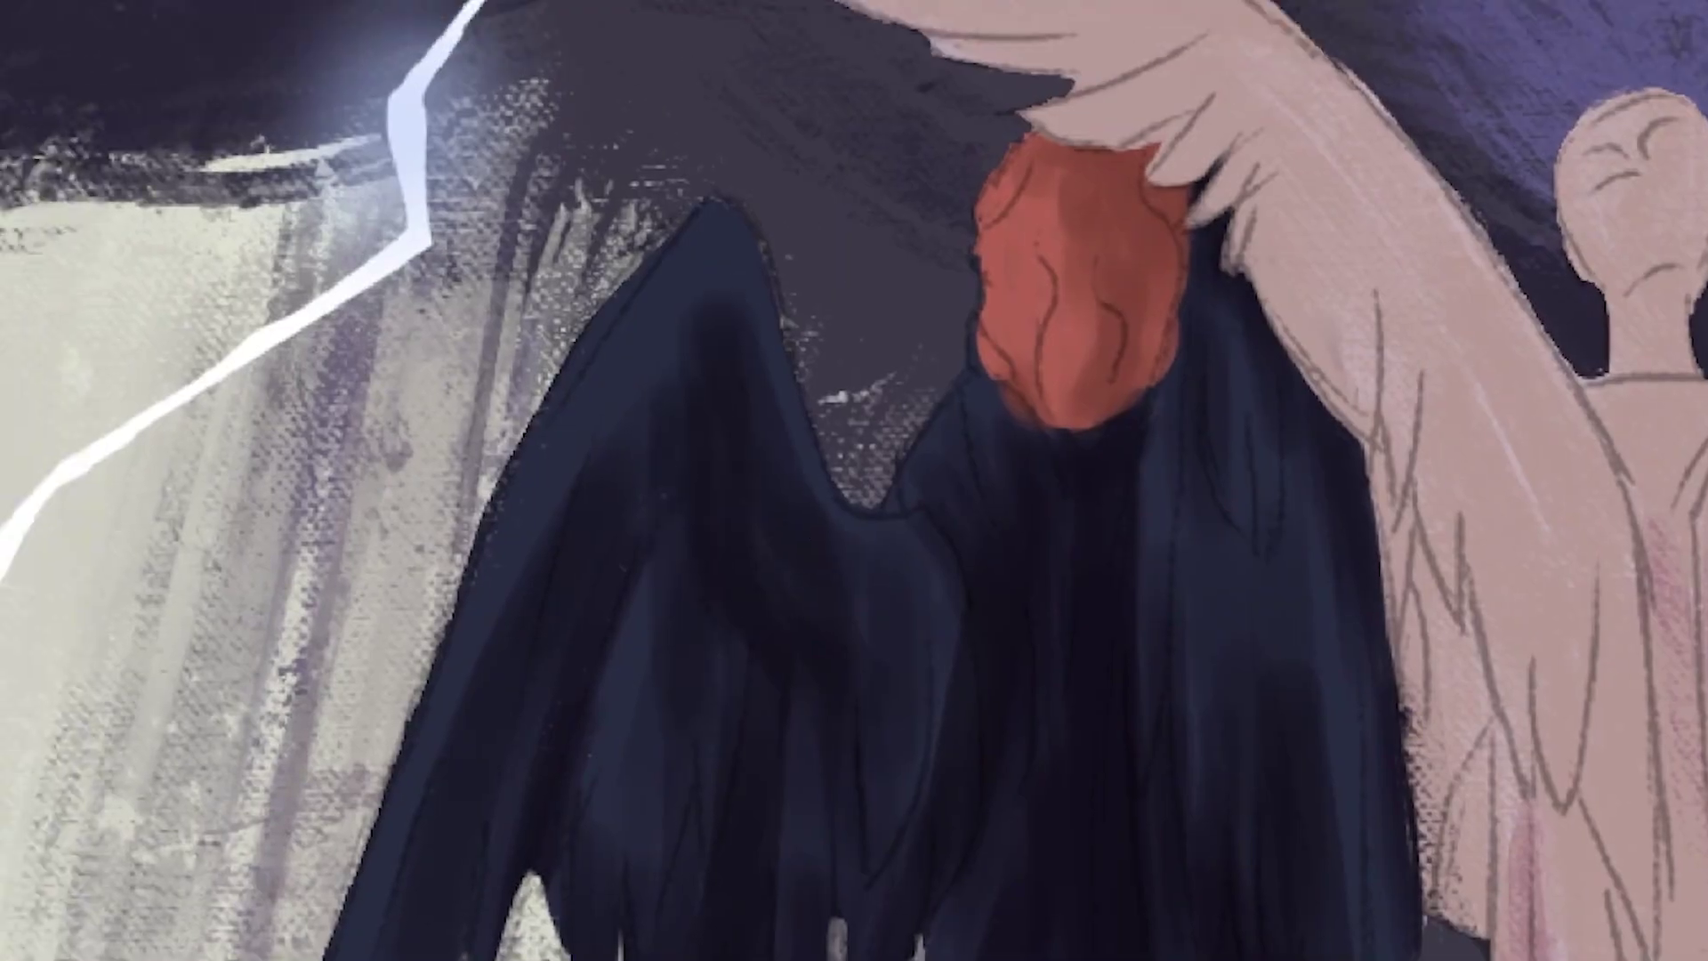
left_click_drag(708, 205, 365, 899)
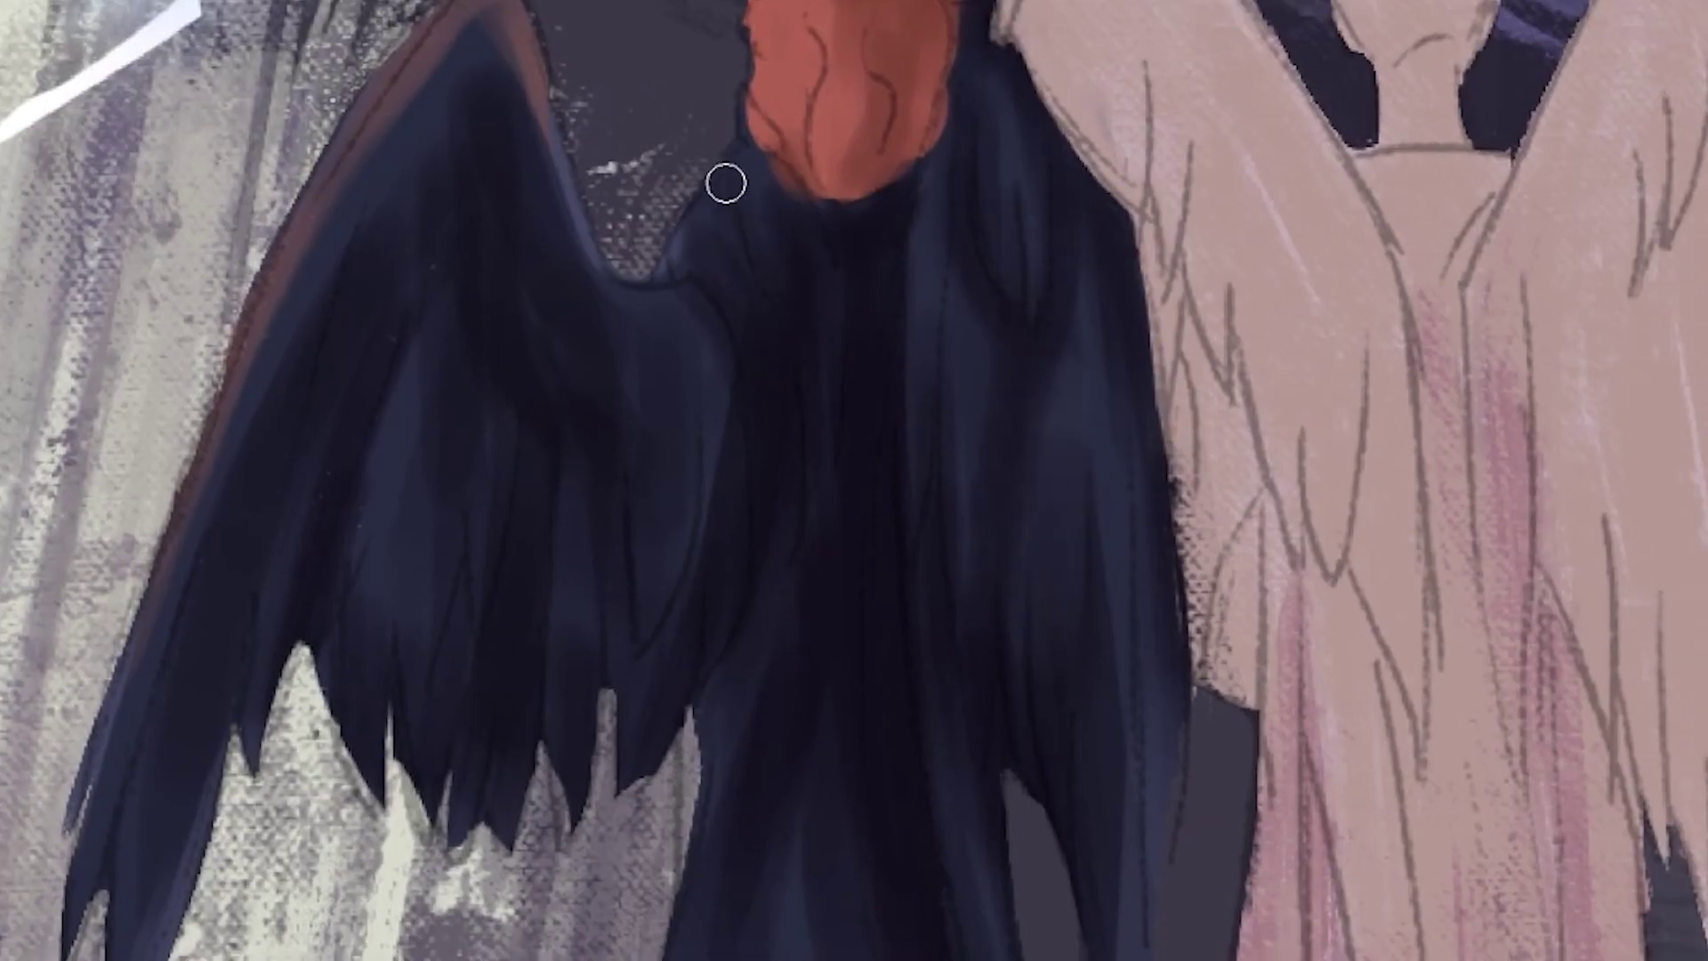
left_click_drag(724, 179, 774, 218)
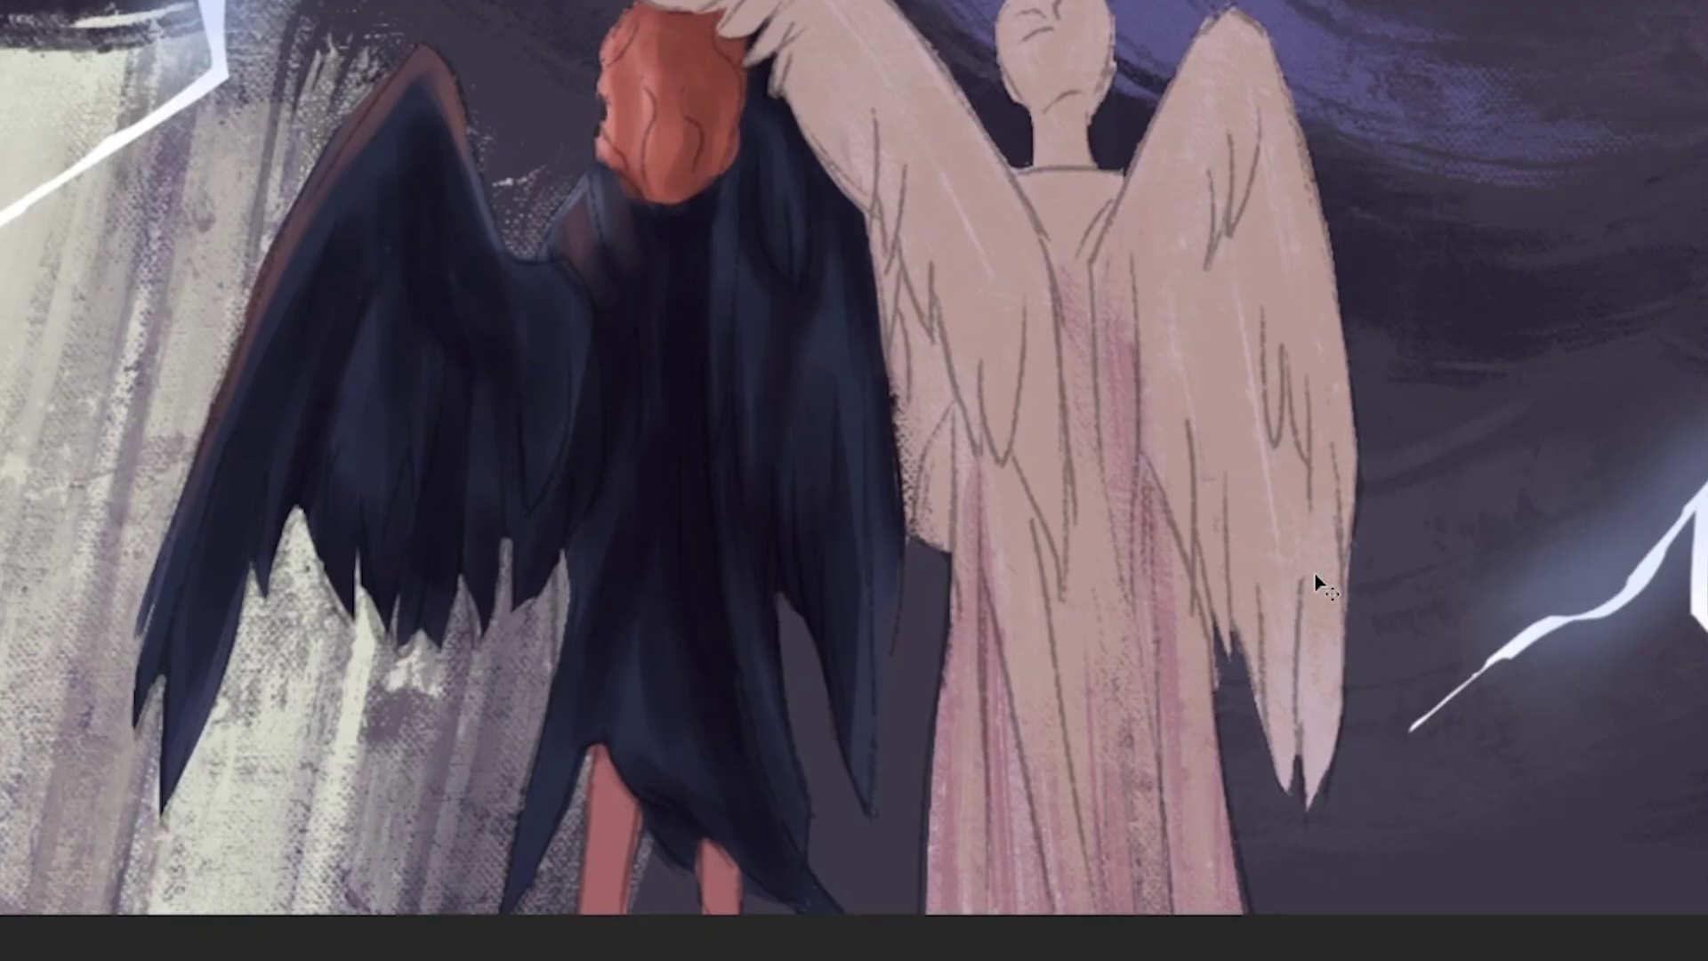
- Shade the pale angel's robe and right wing with purple strokes
mouse_move(1219, 445)
left_mouse_down()
mouse_move(1203, 526)
mouse_move(1265, 765)
mouse_move(1226, 579)
left_mouse_up()
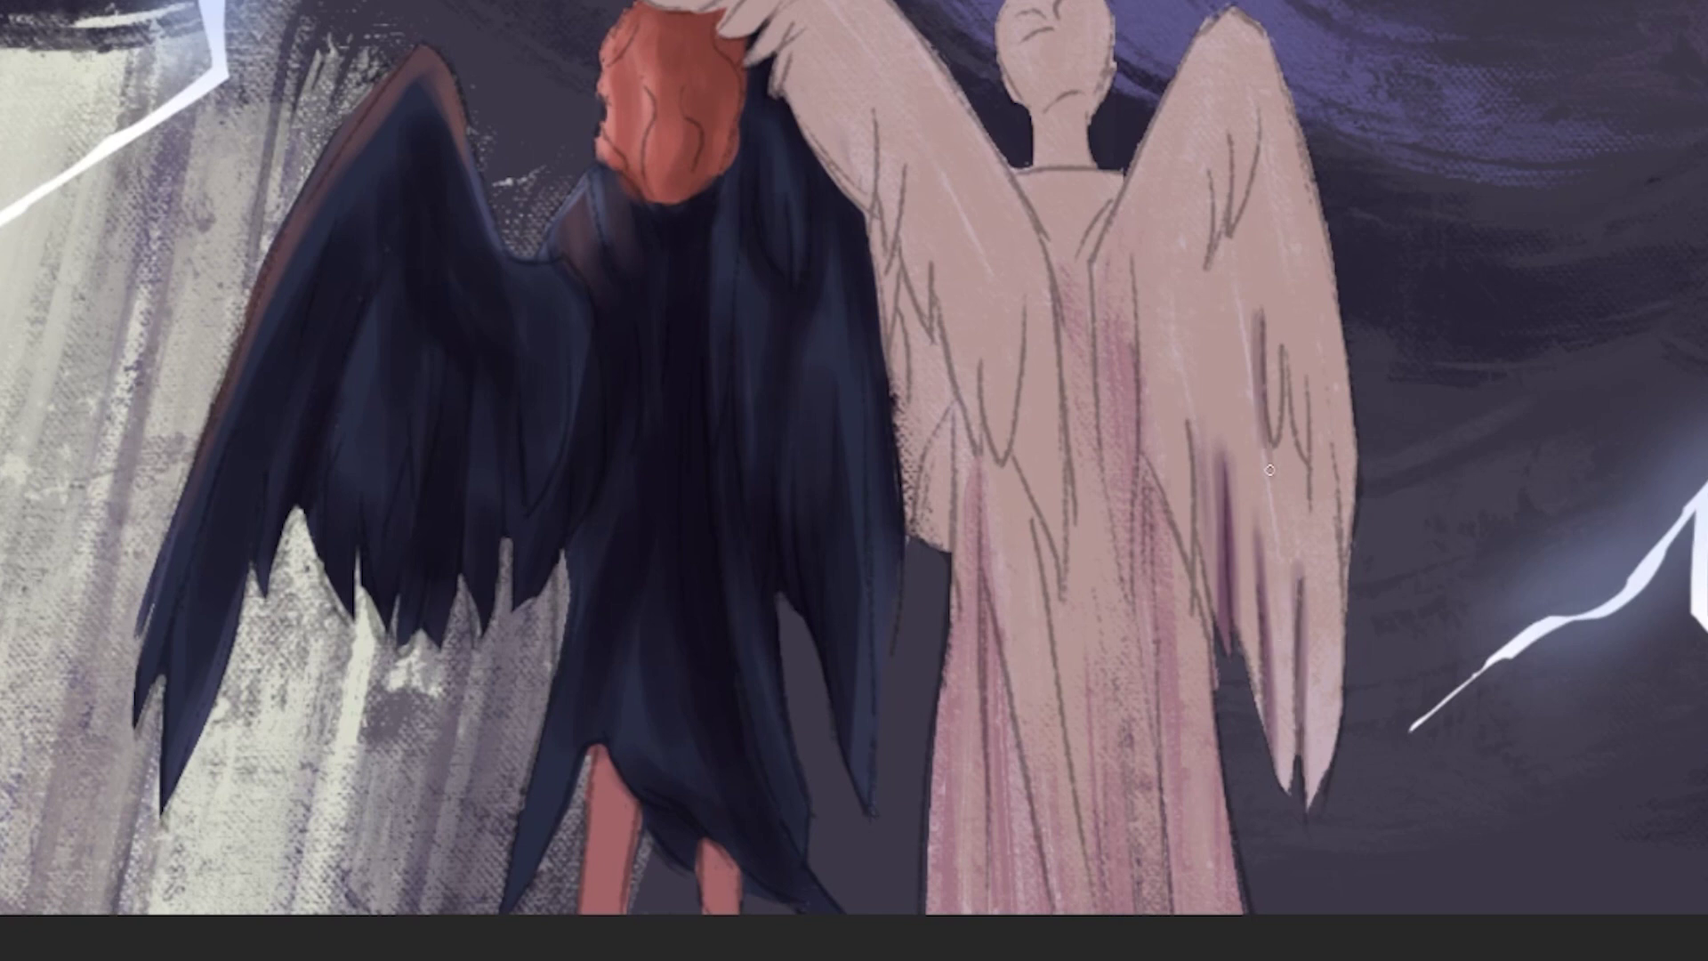
left_click_drag(1263, 311, 1301, 752)
left_click_drag(1326, 285, 1335, 605)
left_click_drag(1237, 107, 1210, 285)
left_click_drag(1281, 124, 1246, 383)
left_click_drag(1192, 276, 1156, 516)
- Highlight the upper wing edge and the angel's head
left_click_drag(1157, 27, 1373, 408)
left_click_drag(1210, 44, 1095, 187)
left_click_drag(1015, 53, 1011, 143)
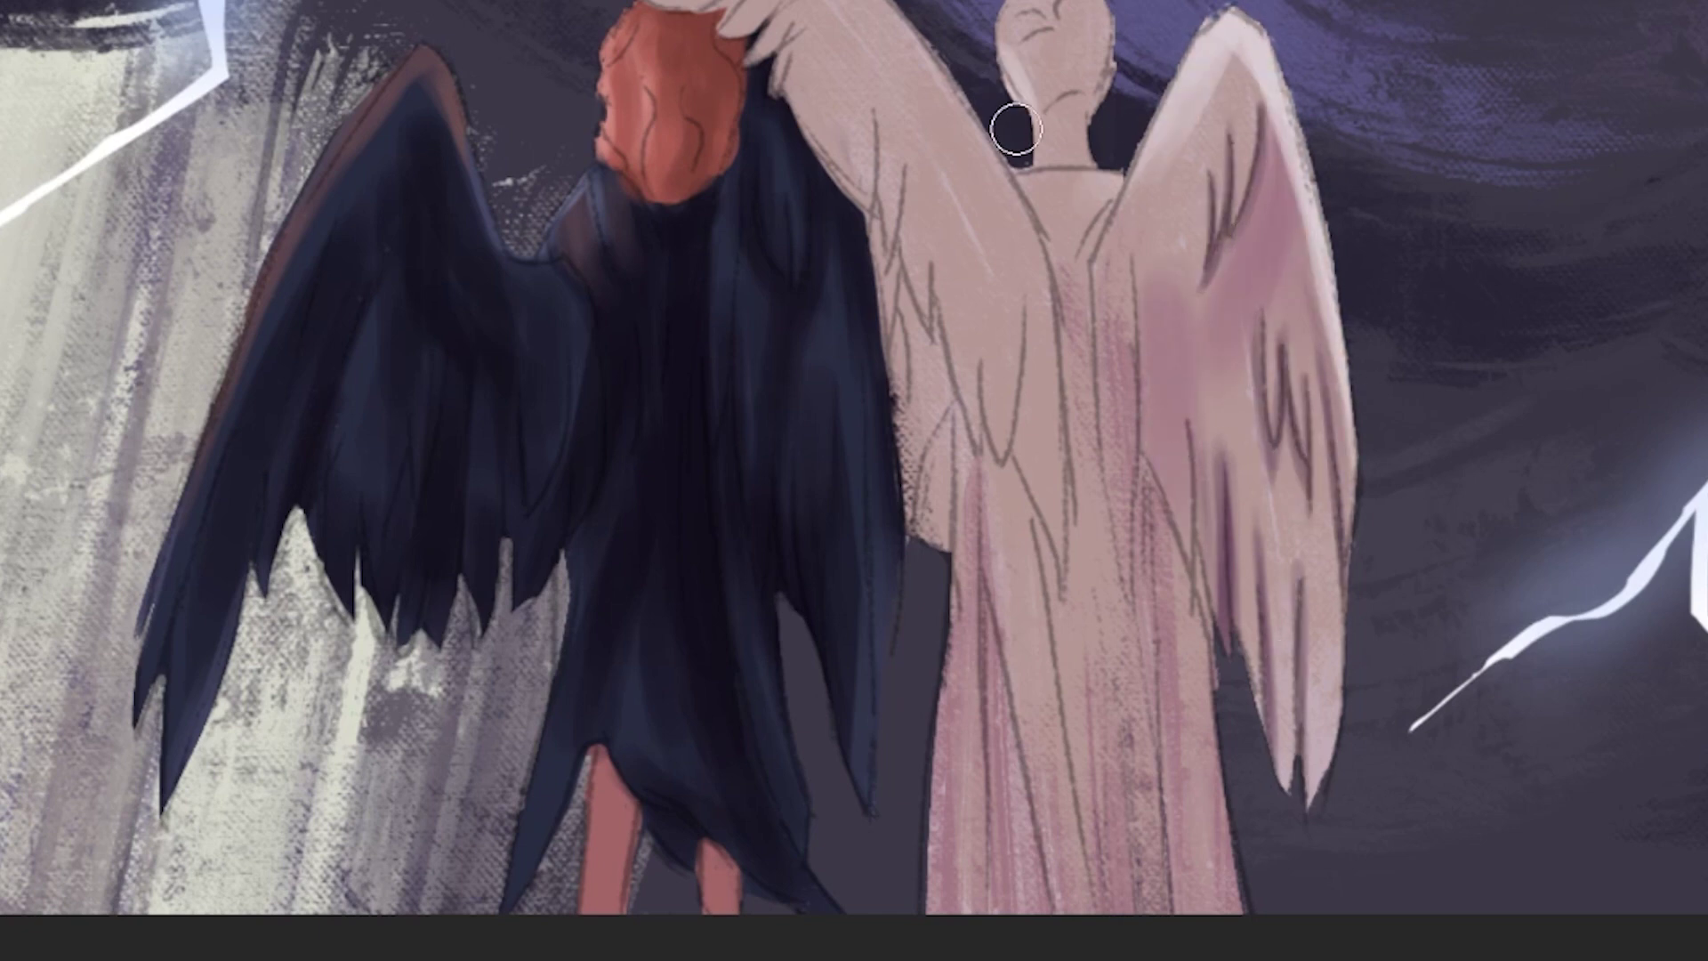
left_click_drag(1023, 9, 1014, 111)
- Darken the centre of the pale angel's back and robe with dark purple
left_click_drag(1197, 410, 1157, 632)
left_click_drag(1166, 534, 1152, 907)
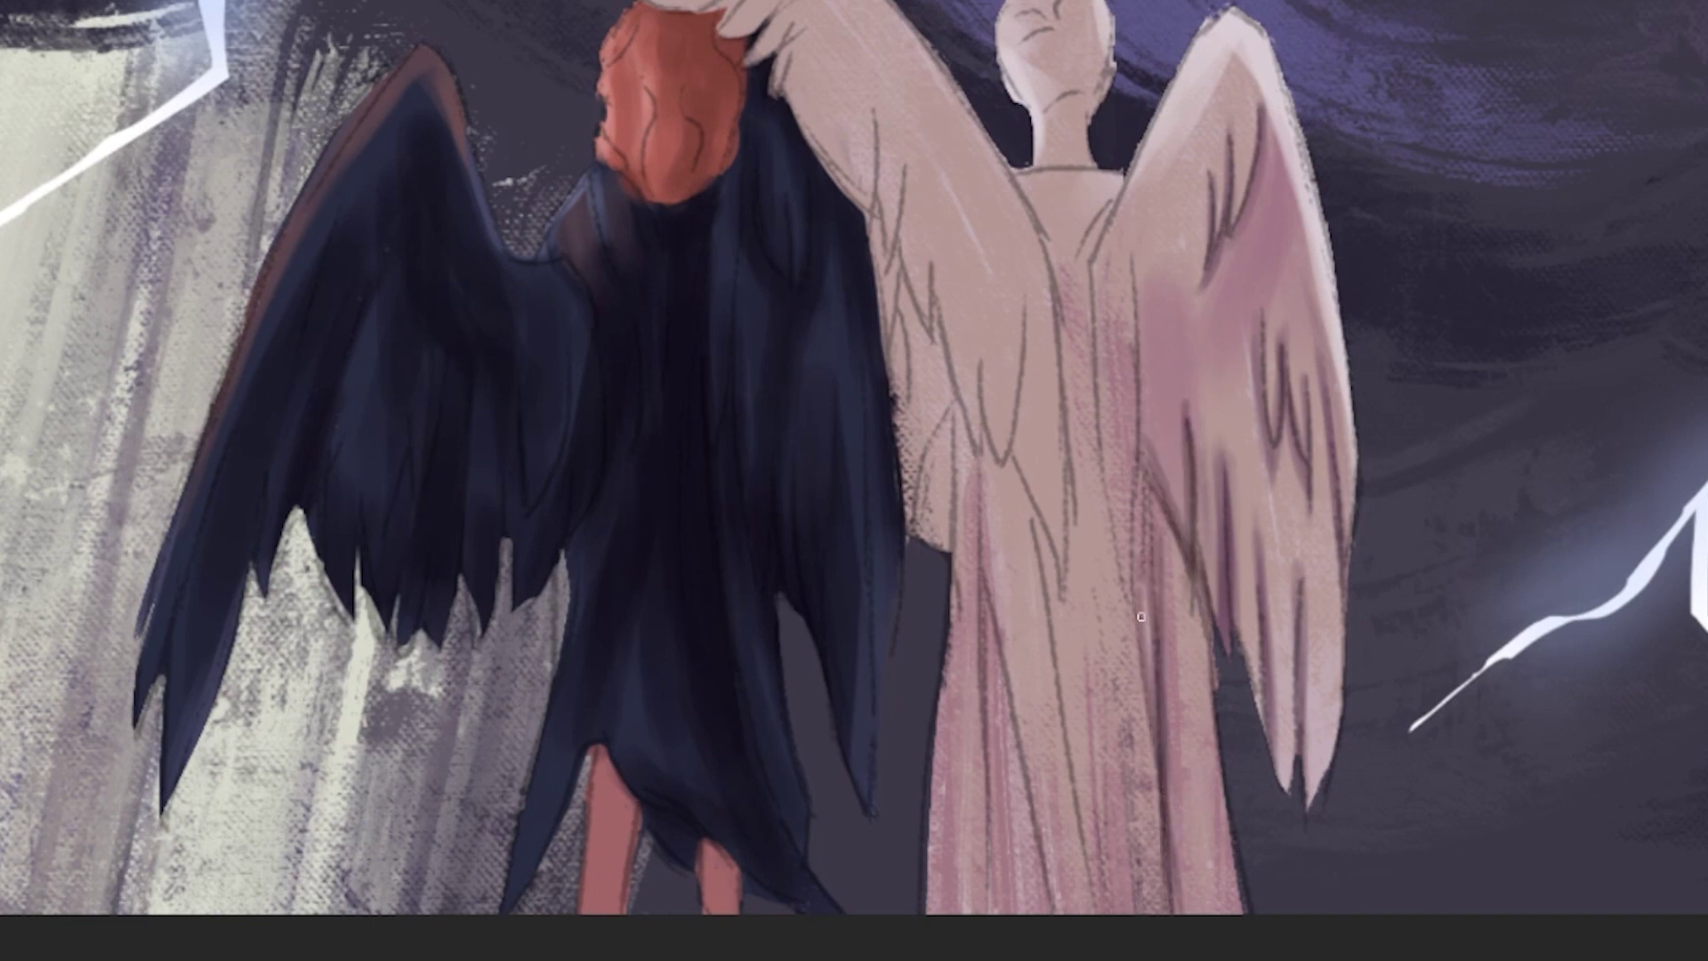
left_click_drag(1143, 285, 1144, 801)
mouse_move(1107, 275)
left_mouse_down()
mouse_move(1117, 649)
mouse_move(1081, 273)
left_mouse_up()
left_click_drag(1081, 169, 1032, 627)
- Add more dark purple shading across the robe, back and arm
left_click_drag(987, 338, 979, 481)
left_click_drag(1023, 293, 1050, 623)
left_click_drag(1045, 517, 1081, 903)
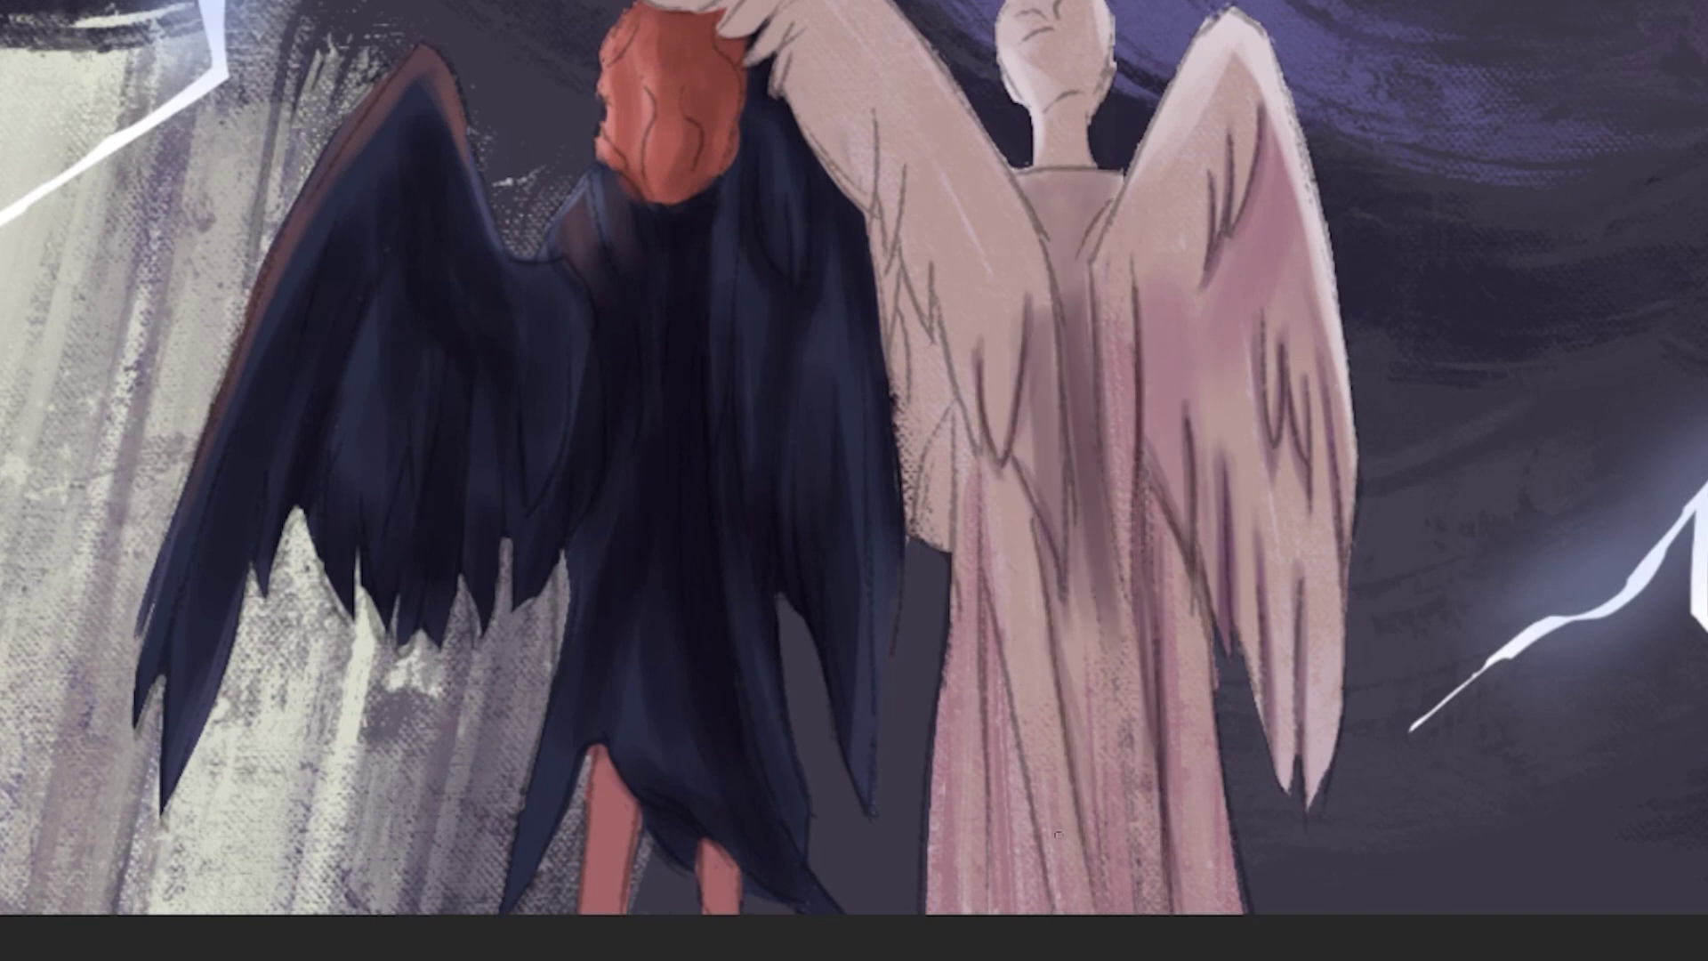
left_click_drag(943, 414, 934, 547)
left_click_drag(952, 409, 948, 774)
left_click_drag(995, 684, 1014, 907)
left_click_drag(1193, 489, 1174, 810)
left_click_drag(1139, 542, 1130, 912)
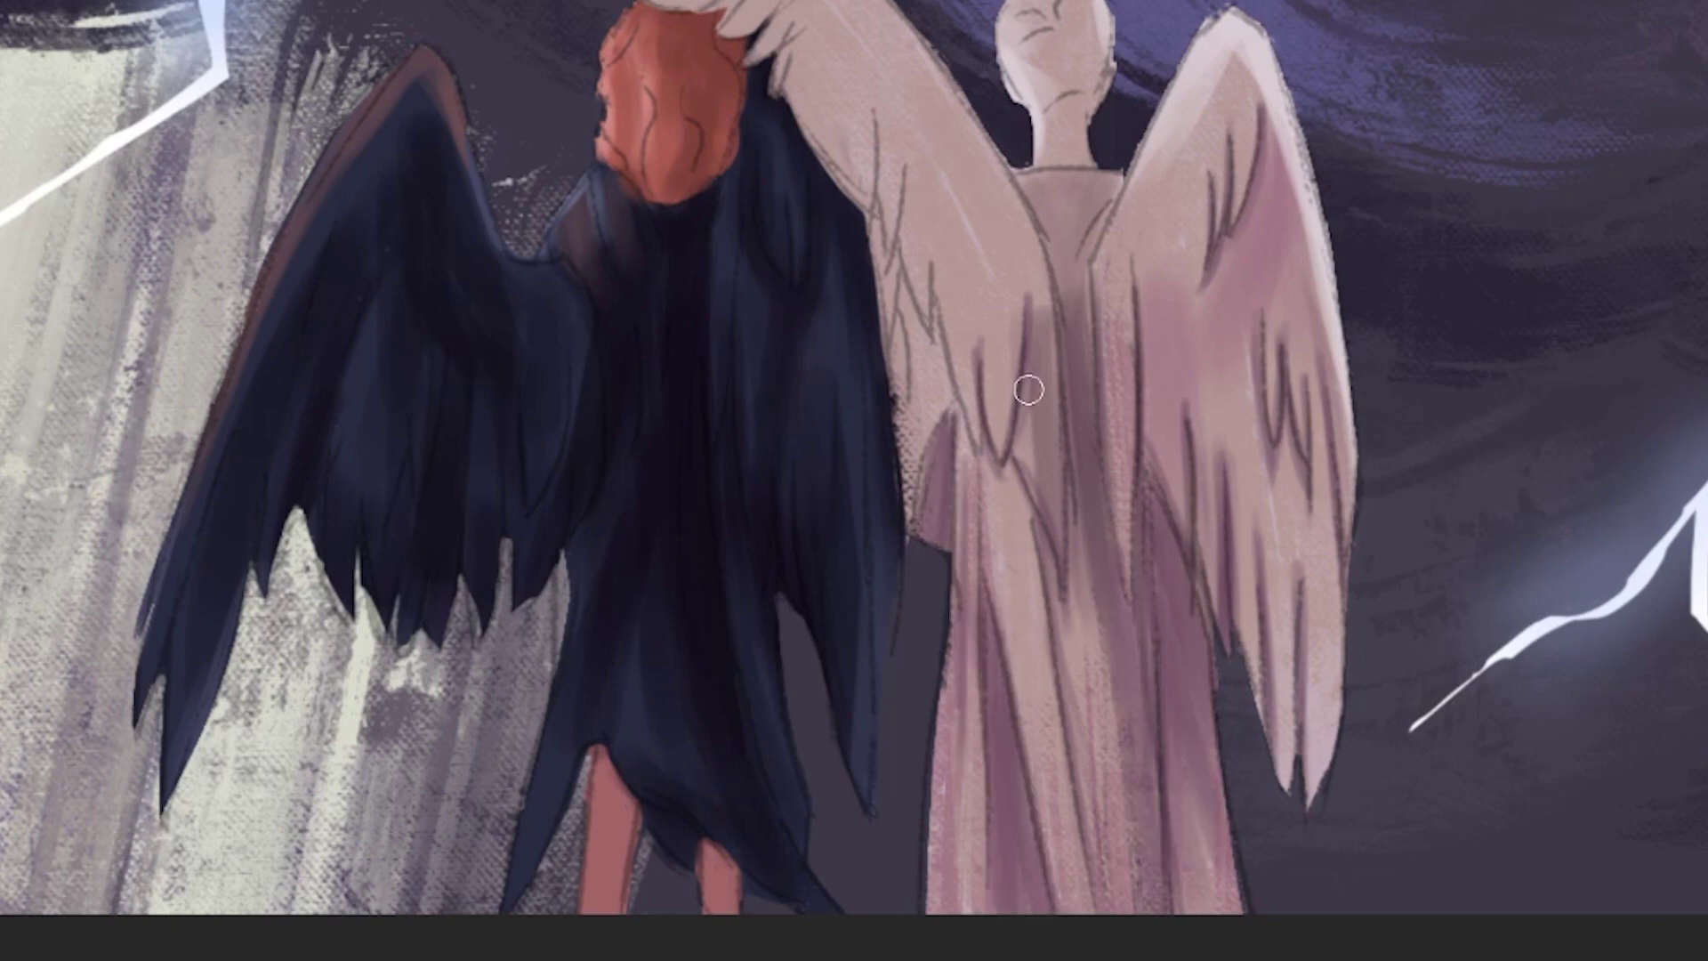
mouse_move(979, 89)
left_mouse_down()
mouse_move(1050, 409)
mouse_move(952, 140)
left_mouse_up()
- Lengthen the raised pale wing with light strokes
left_click_drag(970, 214, 996, 534)
left_click_drag(917, 267, 854, 9)
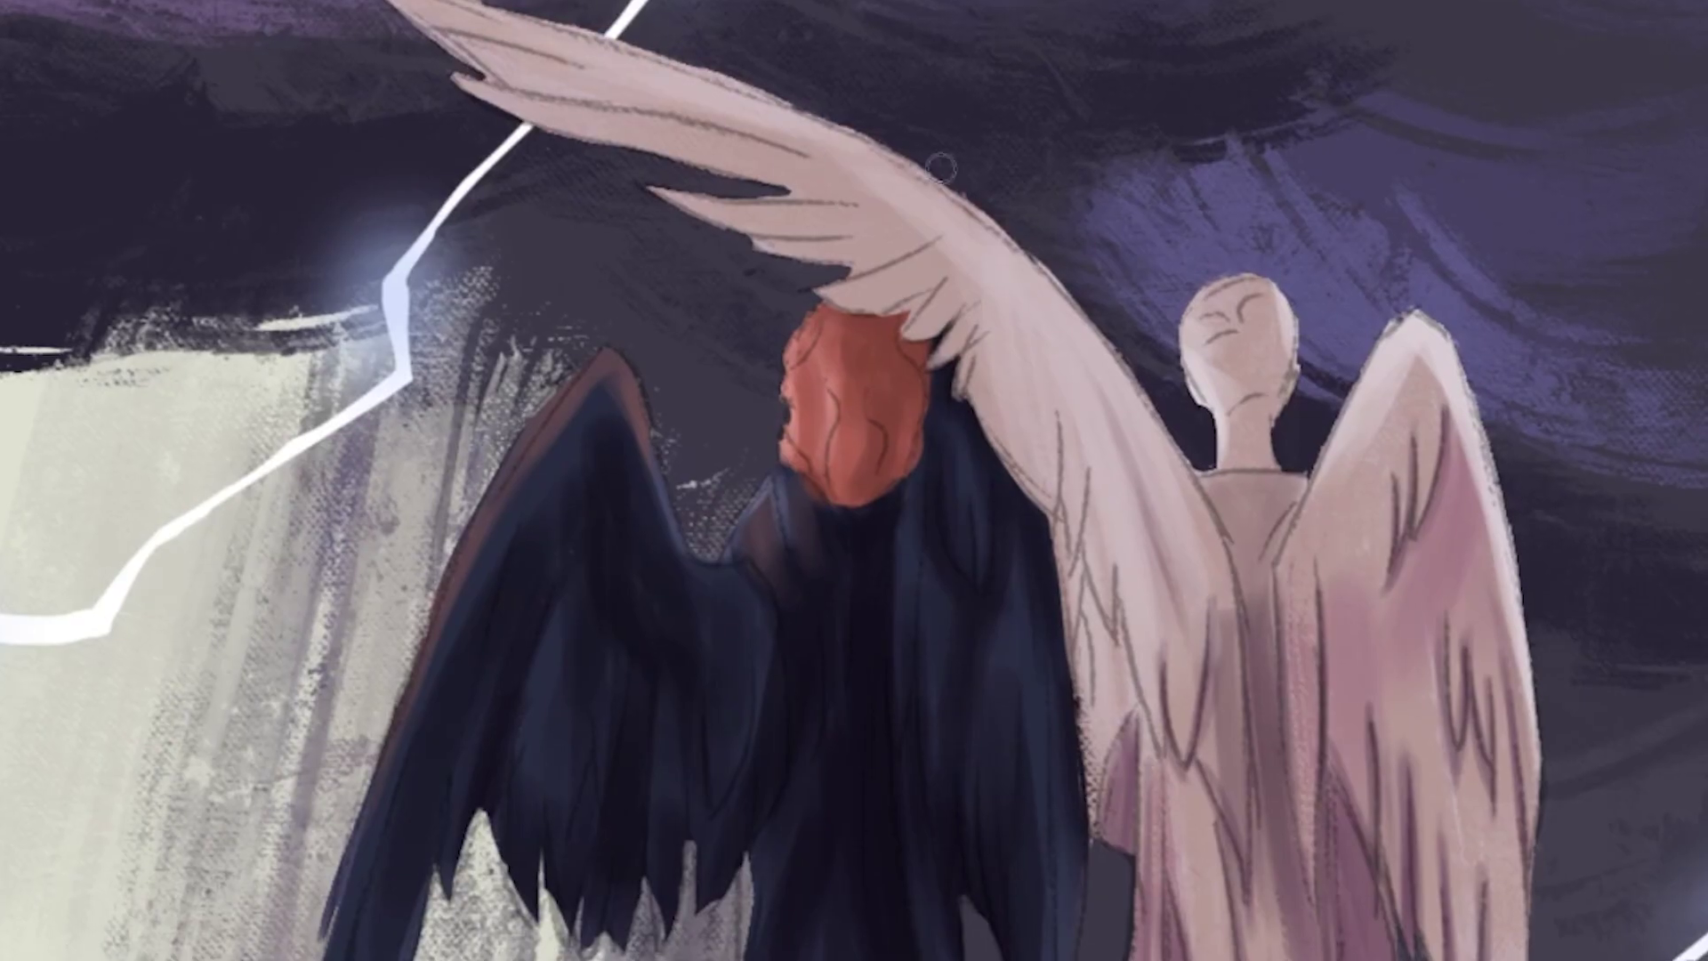
left_click_drag(978, 231, 525, 80)
mouse_move(819, 258)
left_mouse_down()
mouse_move(1006, 374)
mouse_move(1001, 489)
left_mouse_up()
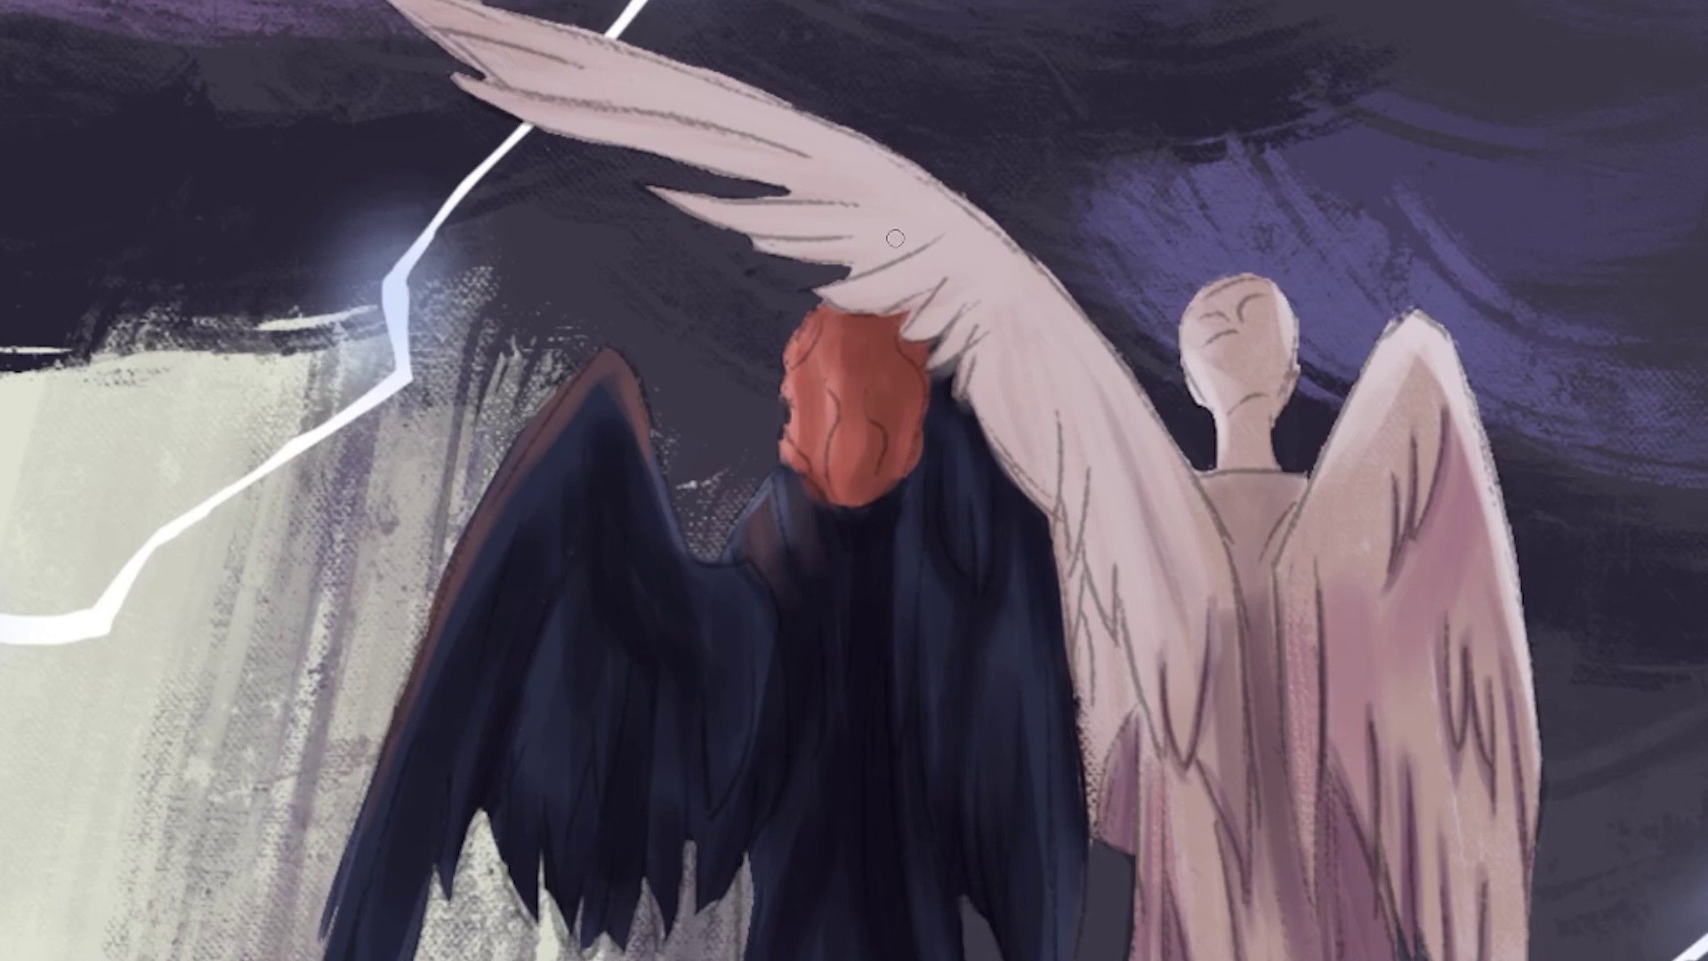
- Paint grey feather shading on the raised wing's edges and down the lower pale wing
left_click_drag(934, 234, 813, 292)
mouse_move(695, 210)
left_mouse_down()
mouse_move(849, 256)
mouse_move(852, 203)
left_mouse_up()
mouse_move(480, 78)
left_mouse_down()
mouse_move(752, 136)
mouse_move(837, 174)
left_mouse_up()
left_click_drag(431, 27, 657, 98)
left_click_drag(1055, 410, 1064, 530)
mouse_move(1048, 485)
left_mouse_down()
mouse_move(1077, 658)
mouse_move(1114, 737)
left_mouse_up()
left_click_drag(1087, 568, 1135, 707)
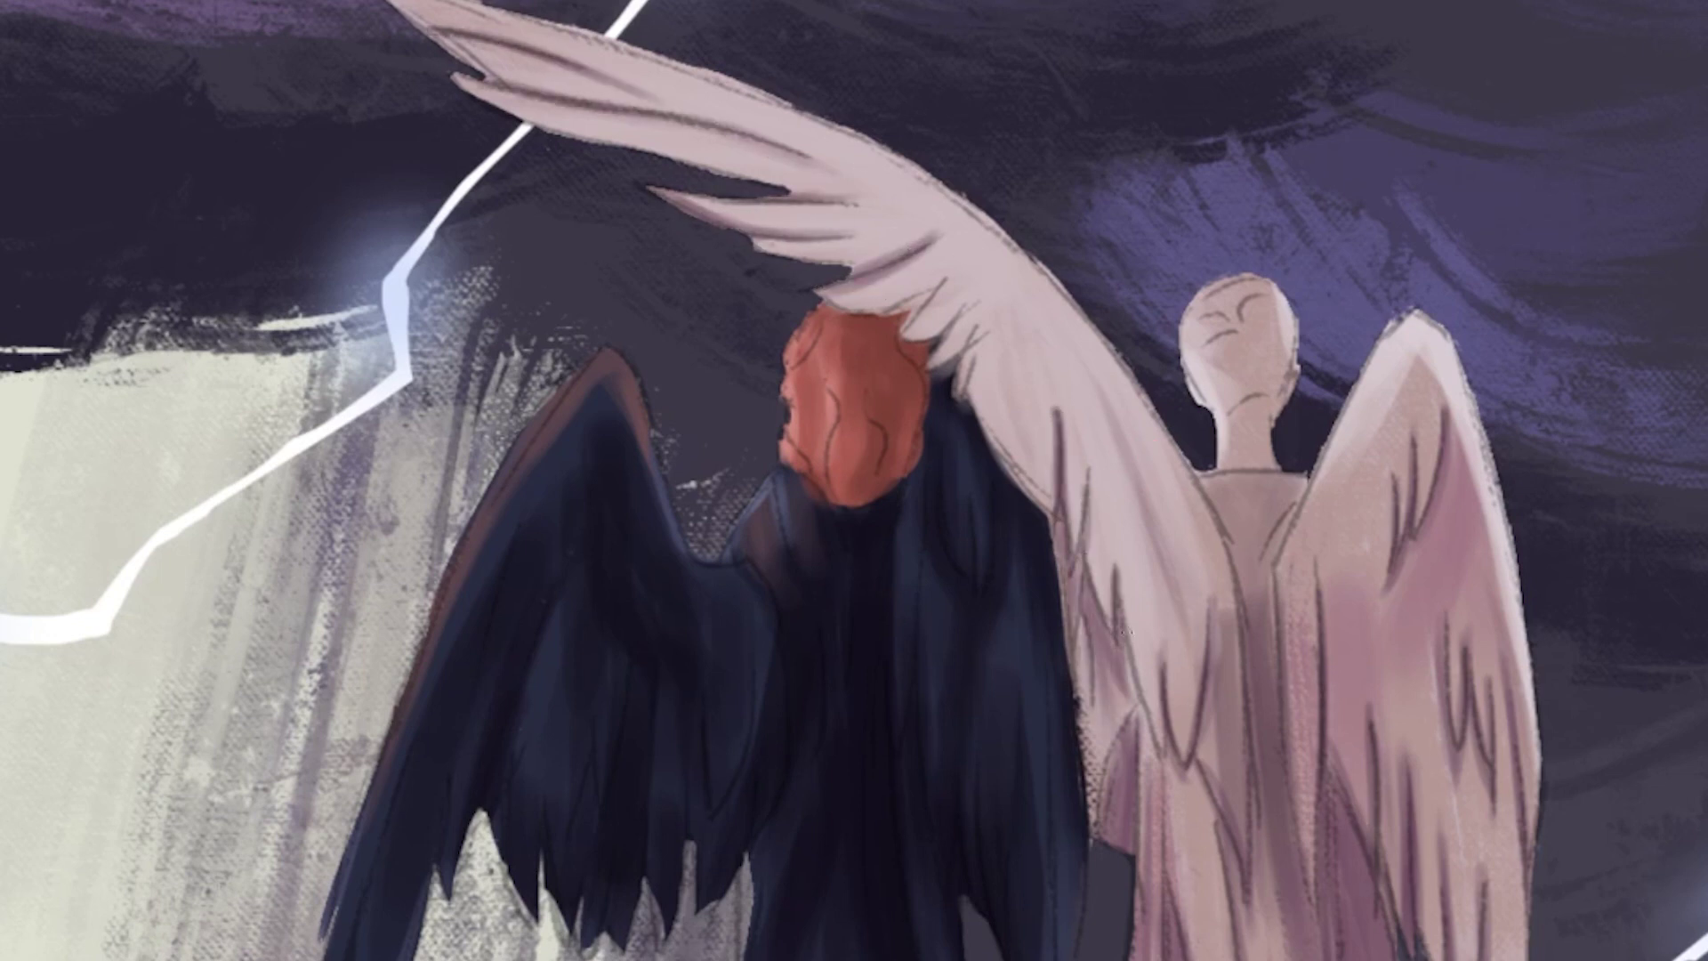
left_click_drag(1121, 612, 1167, 770)
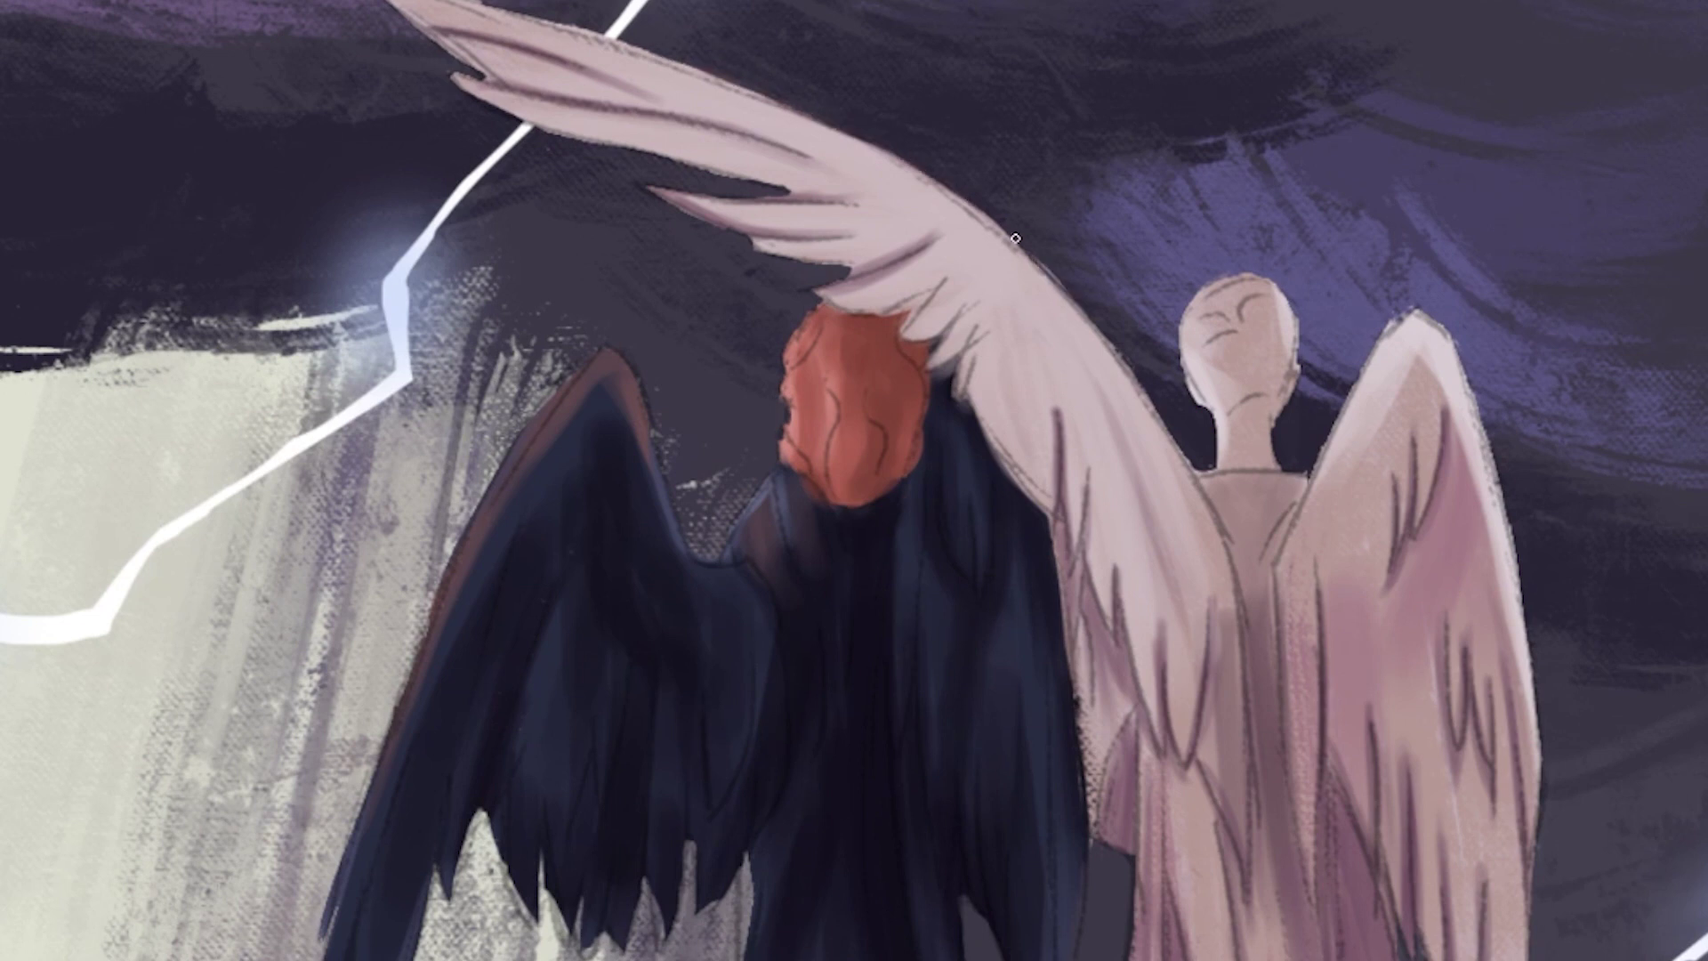
left_click_drag(507, 8, 795, 104)
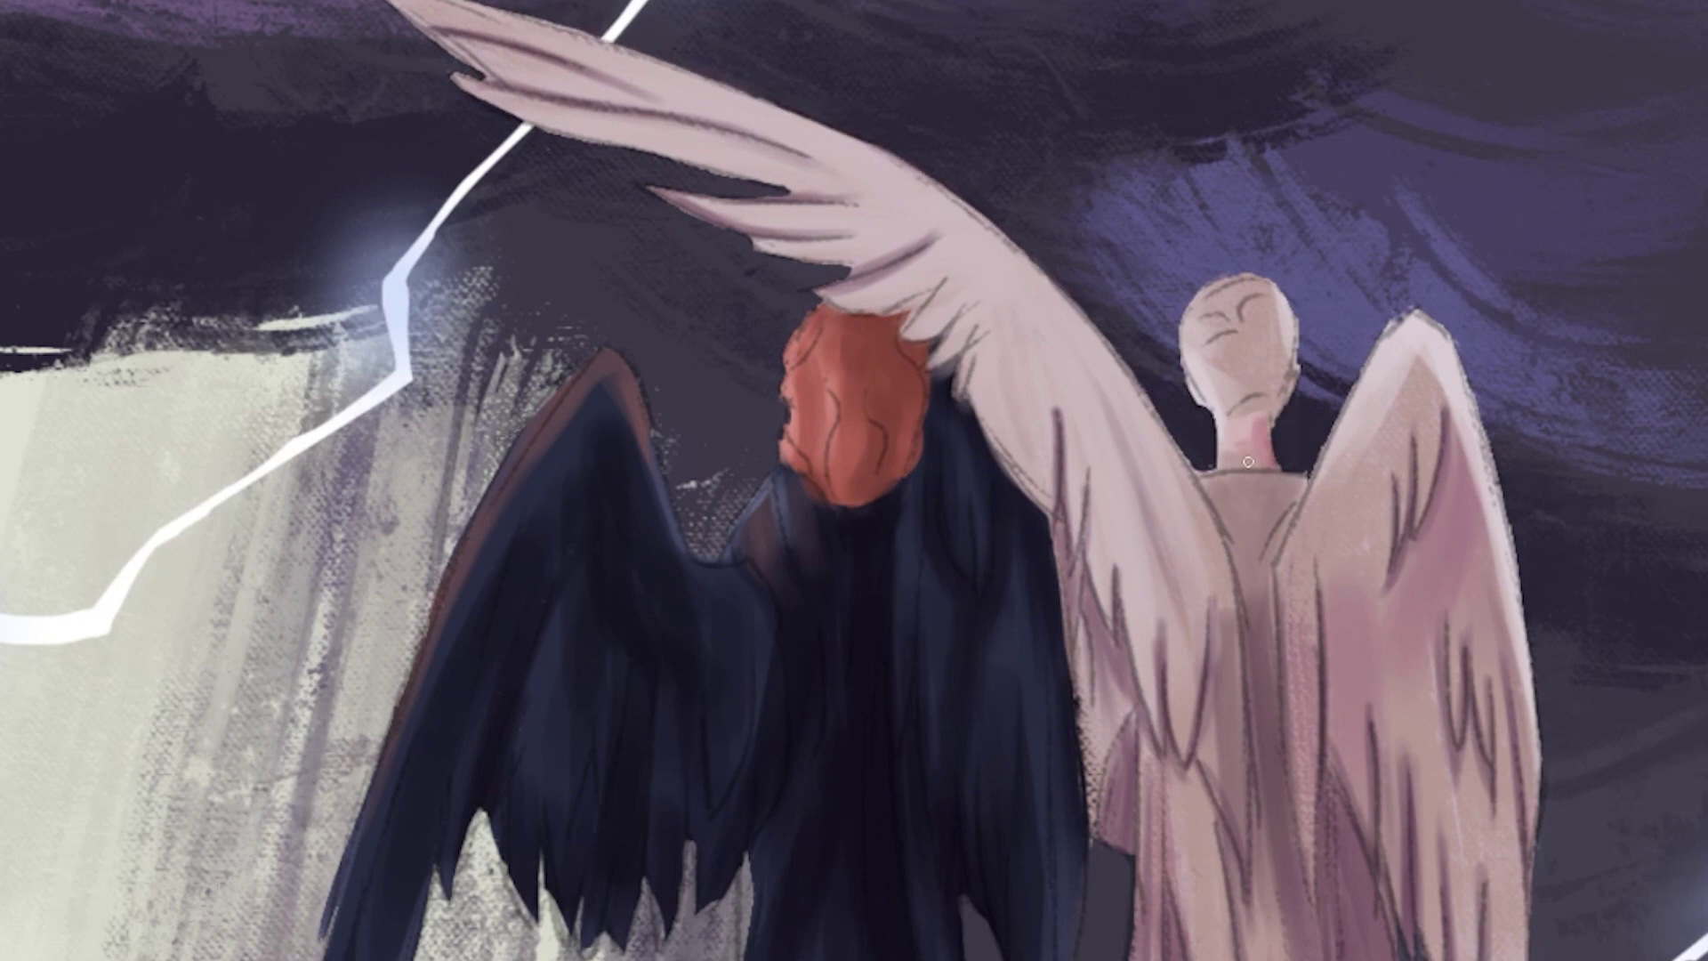
- Brighten the pale angel's head with highlight strokes
left_click_drag(1192, 378, 1252, 332)
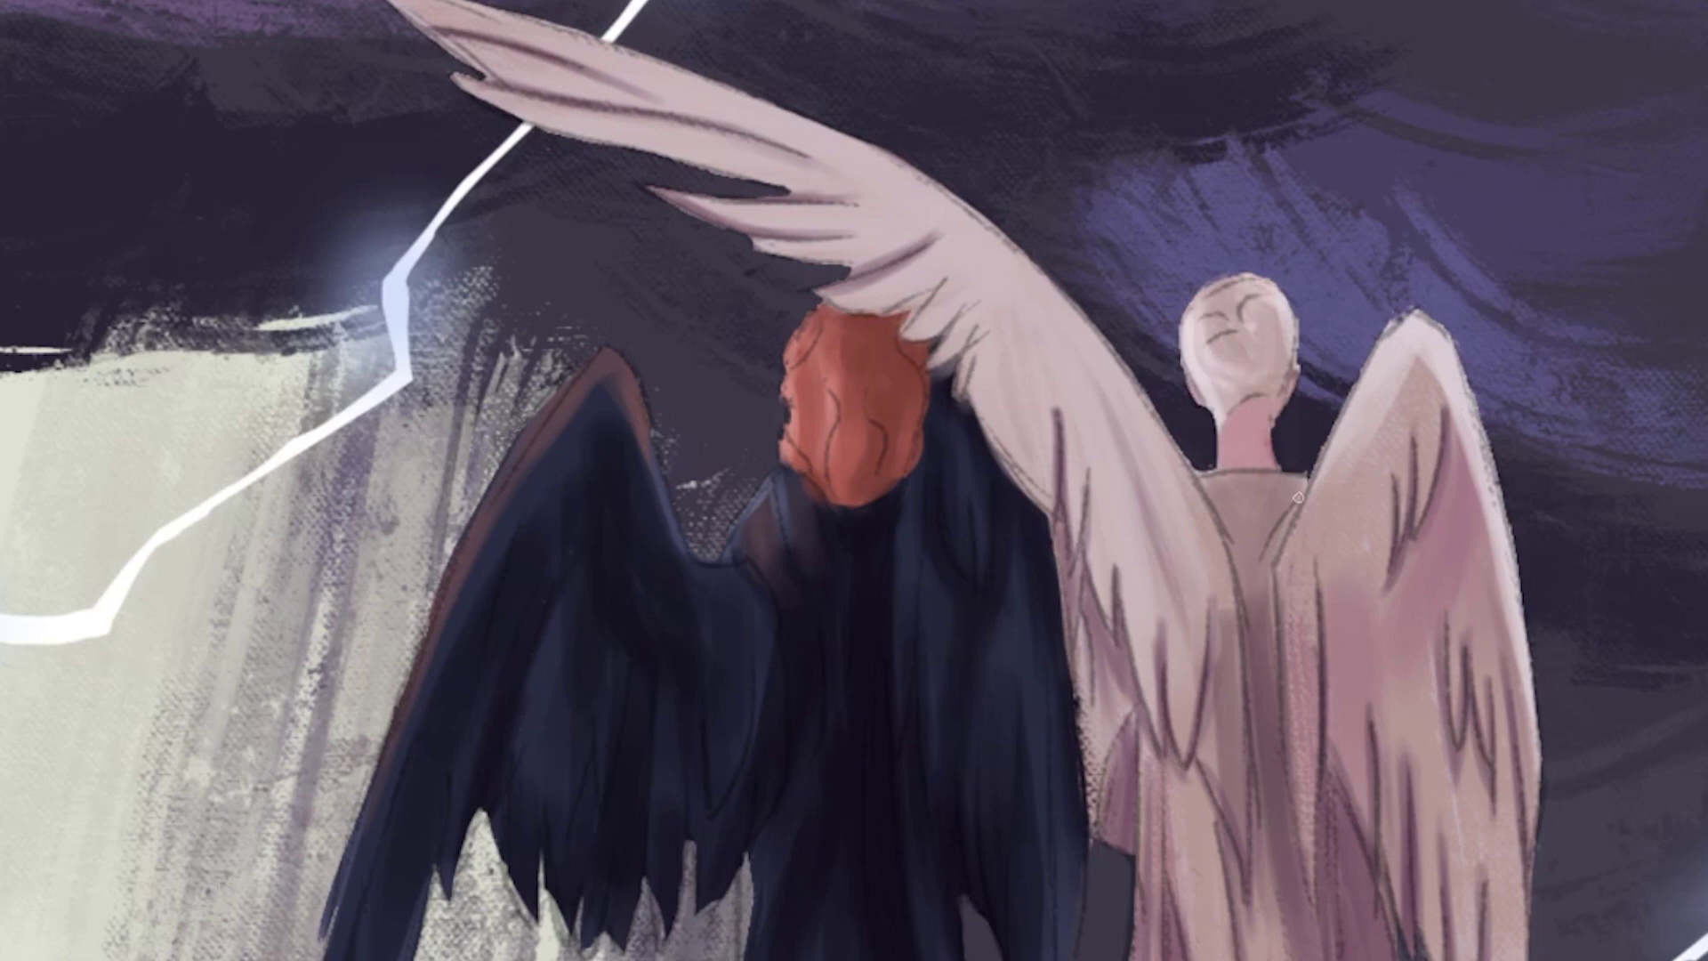
scroll(1298, 496, "down", 5)
scroll(1124, 707, "up", 2)
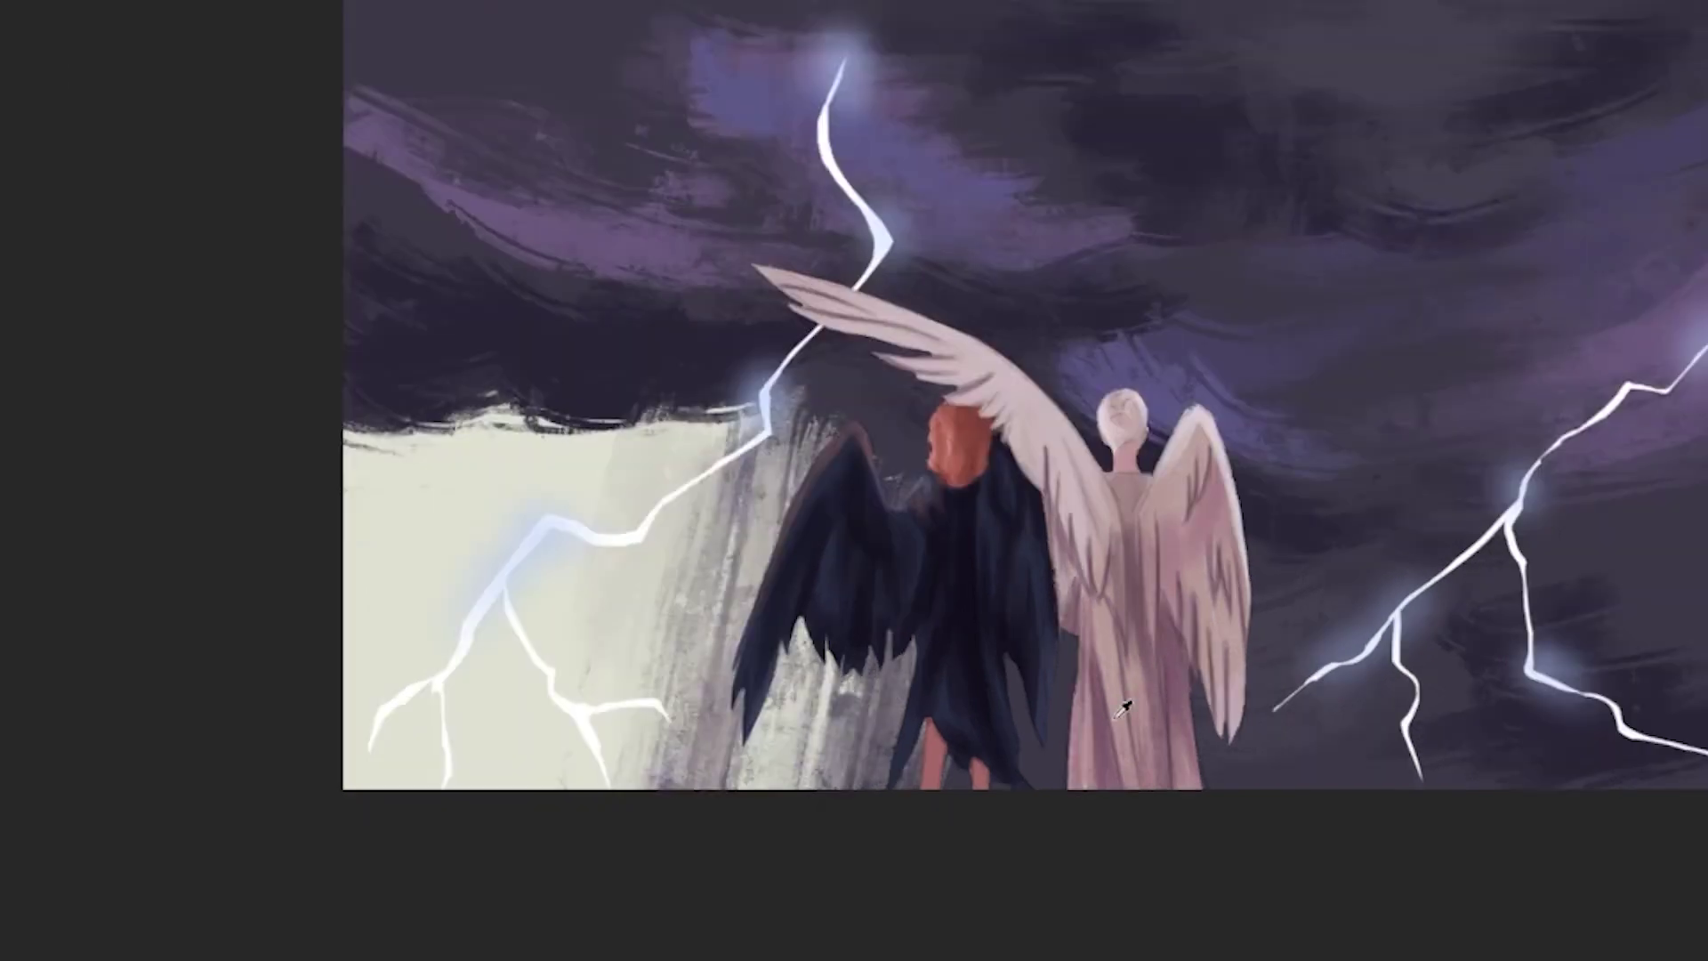
- Paint dark strokes down the dark-winged angel's left leg and along the right leg's edge
scroll(1124, 707, "up", 3)
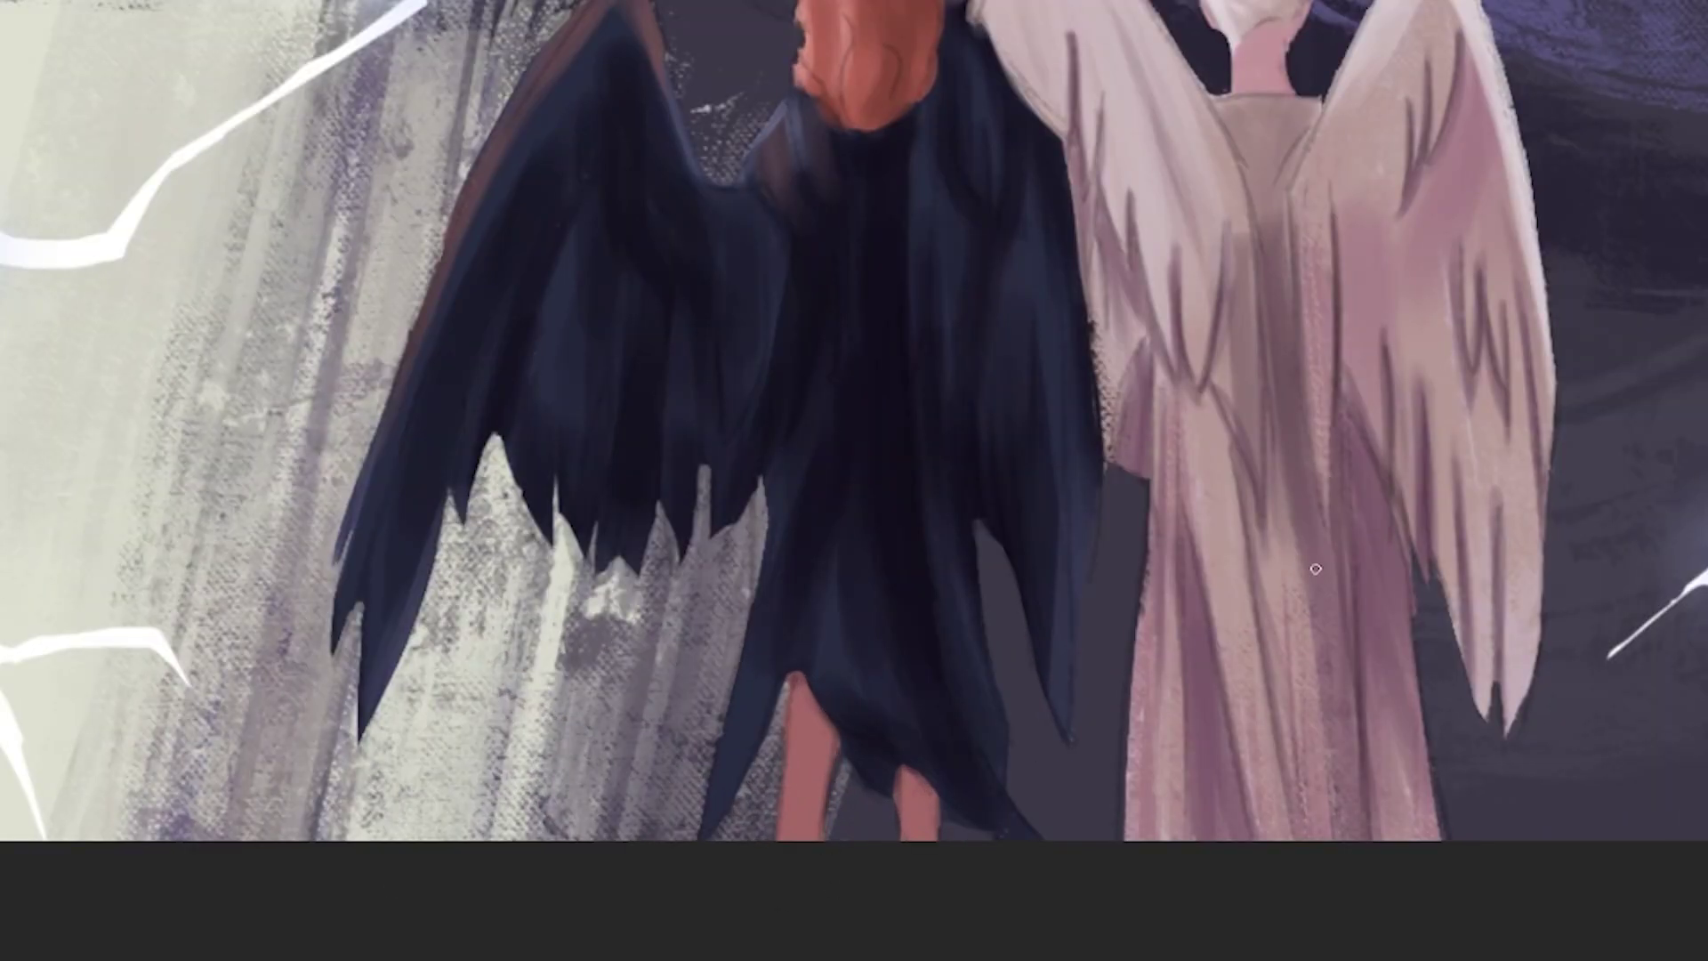
mouse_move(798, 687)
left_mouse_down()
mouse_move(837, 767)
mouse_move(823, 836)
left_mouse_up()
left_click_drag(900, 770, 936, 843)
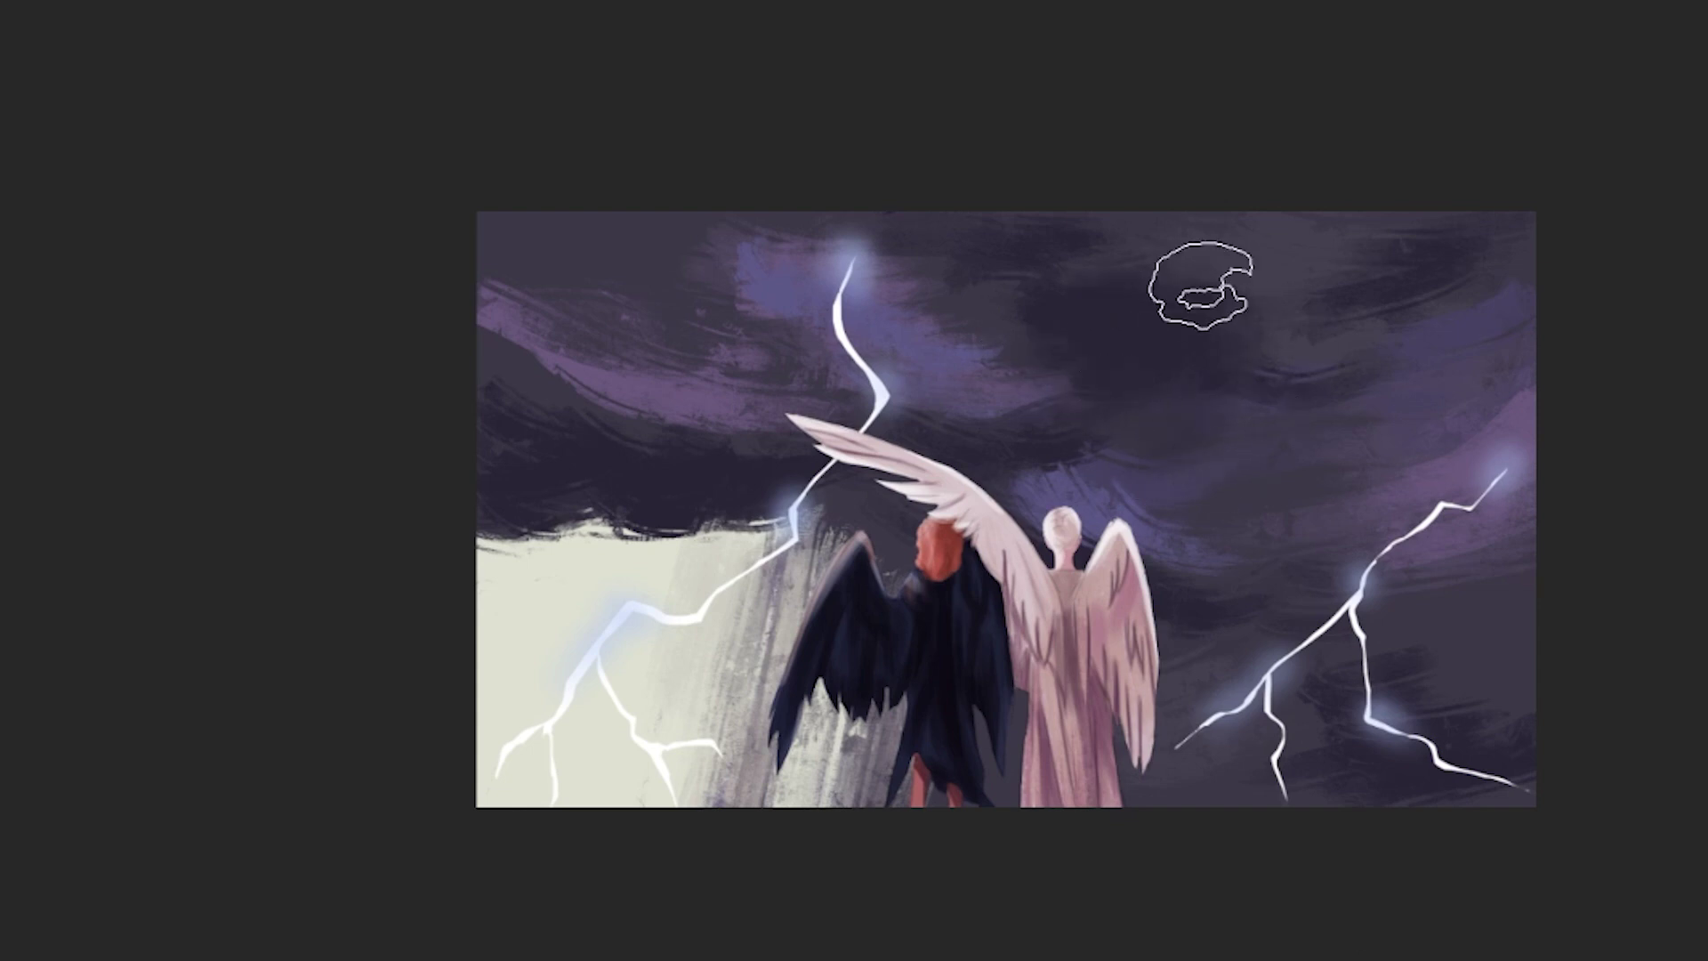
- Blend the upper- and lower-right storm clouds smoother and sample the sky colour
mouse_move(1201, 275)
left_mouse_down()
mouse_move(1201, 305)
mouse_move(1335, 412)
left_mouse_up()
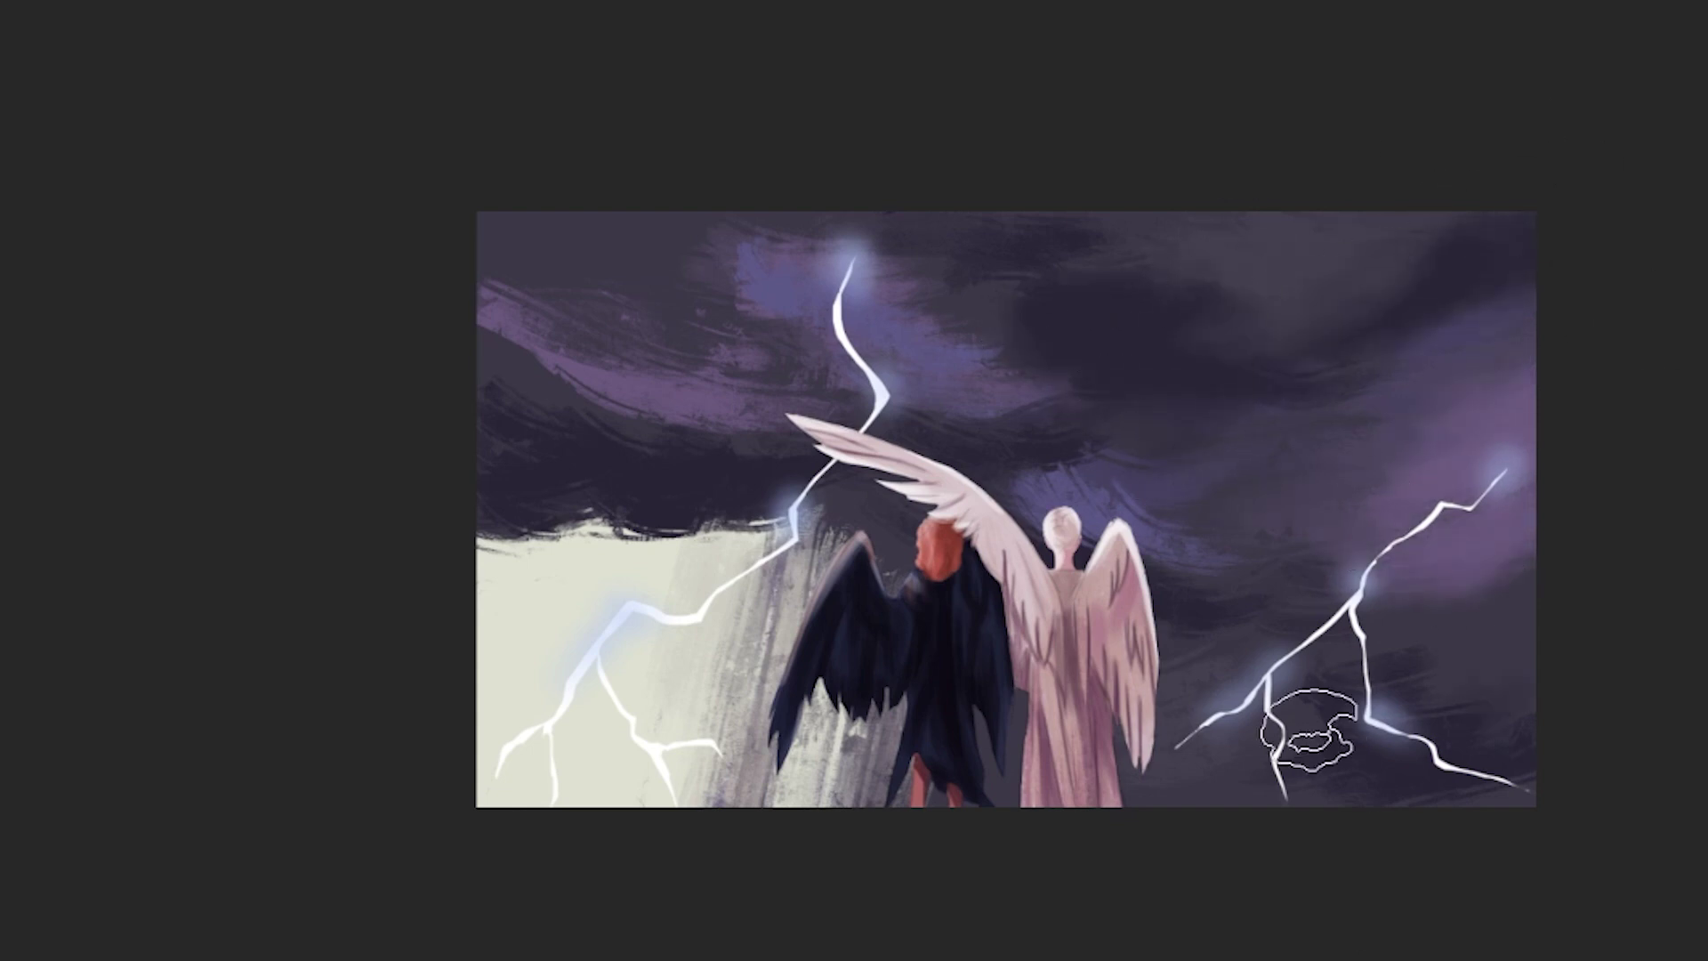
mouse_move(1315, 705)
left_mouse_down()
mouse_move(1353, 744)
mouse_move(1213, 599)
mouse_move(1312, 414)
mouse_move(1403, 456)
left_mouse_up()
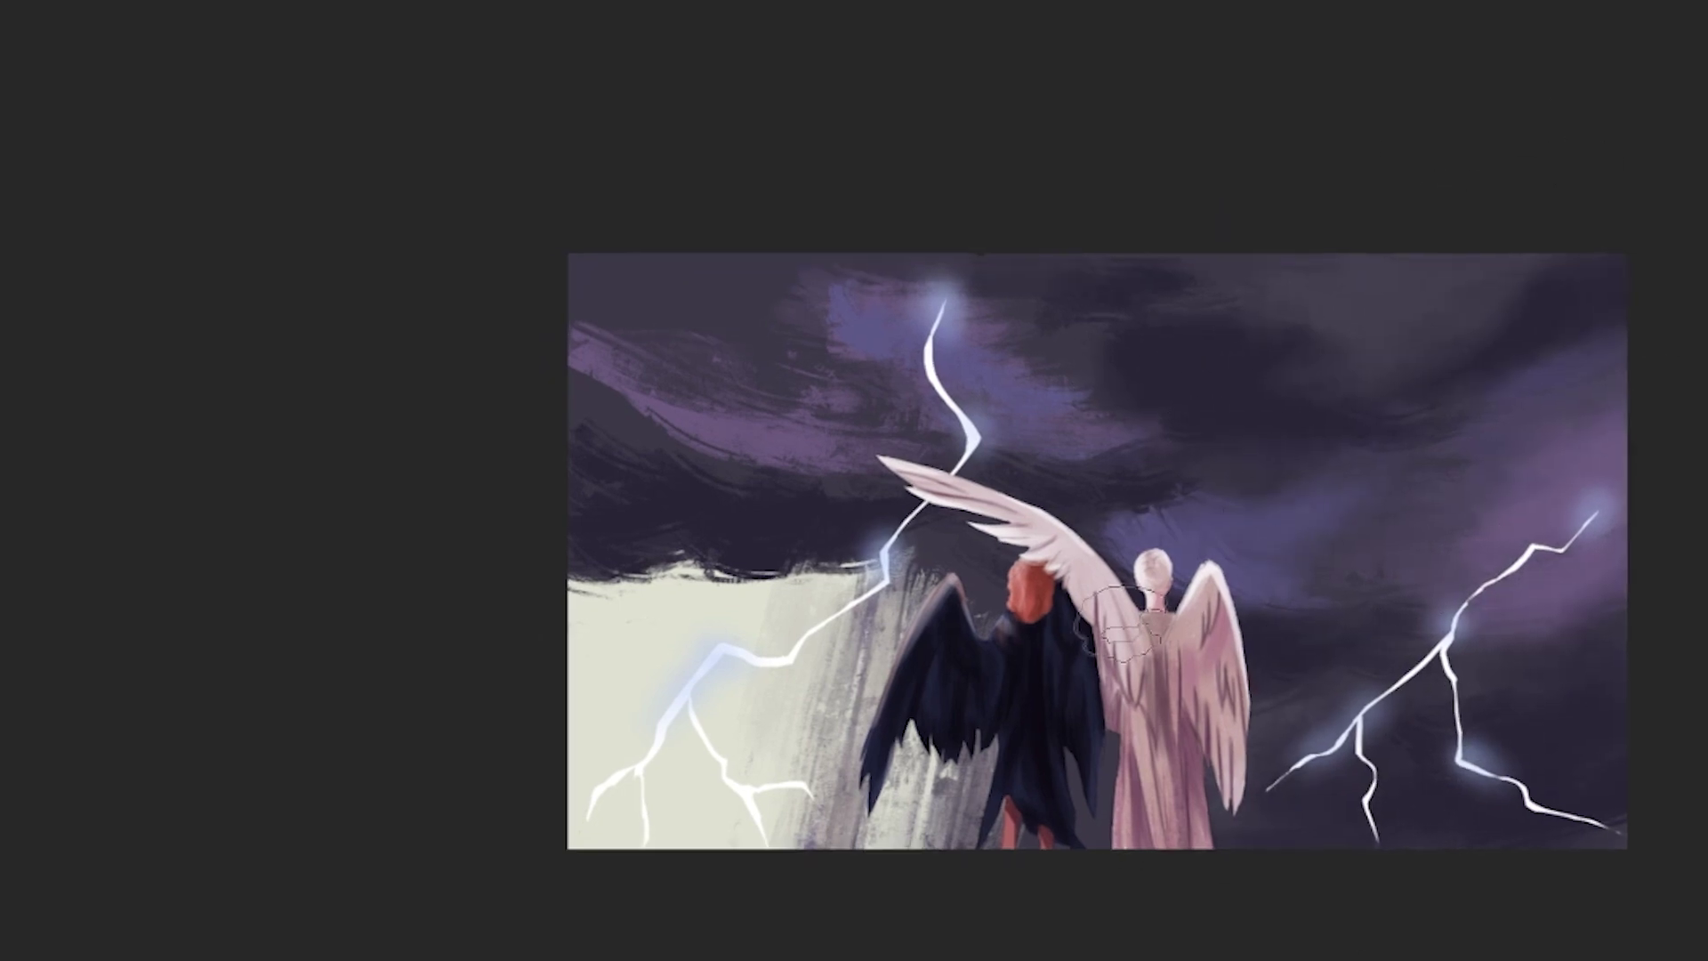
left_click(1597, 437, "alt")
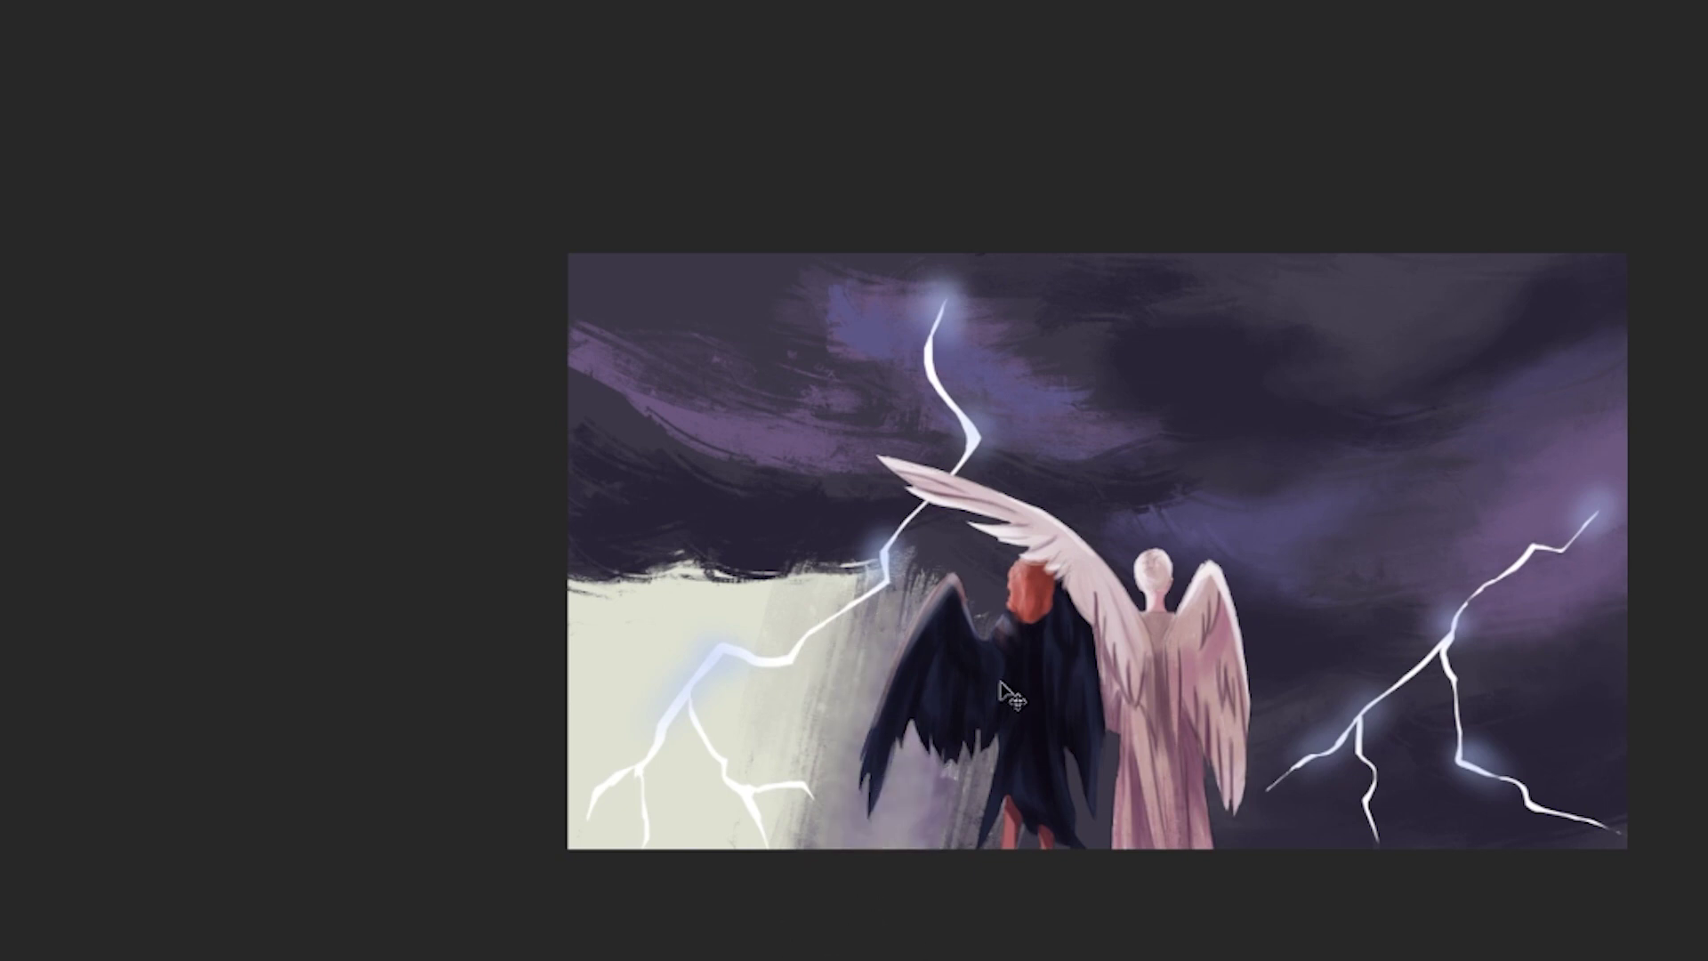
left_click_drag(828, 329, 783, 361)
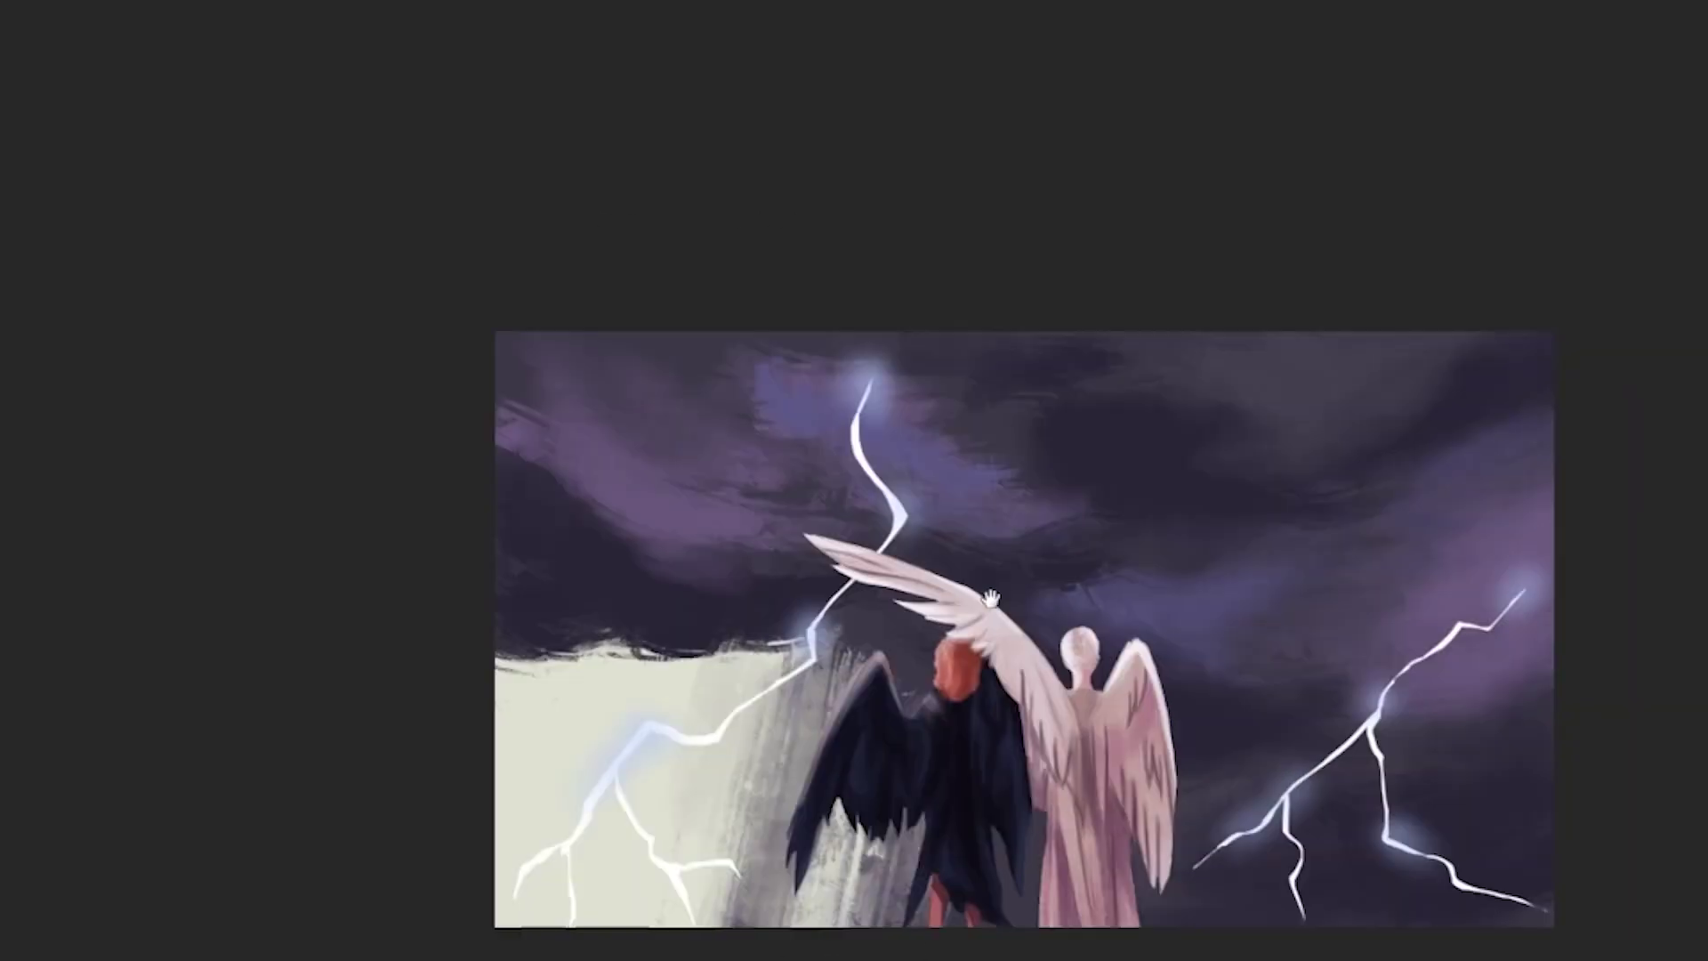
- Paint cream over the grey smear in the pale lower-left area
scroll(1532, 904, "up", 3)
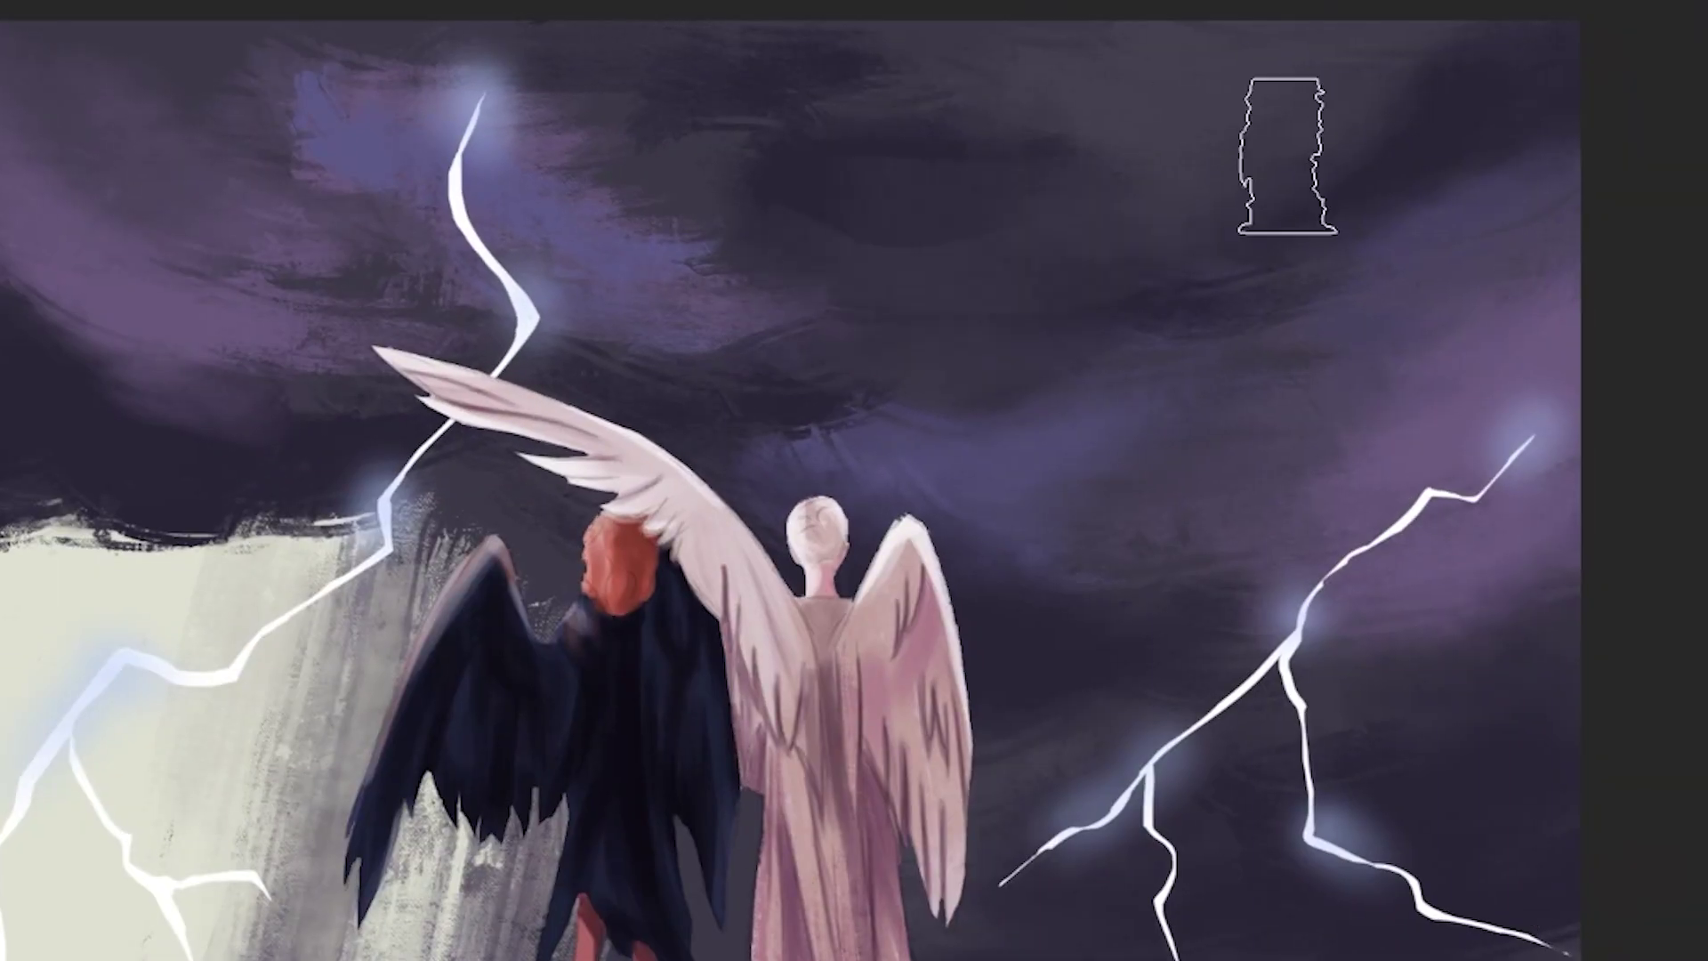
left_click_drag(1296, 153, 946, 210)
scroll(792, 676, "up", 5)
scroll(792, 534, "down", 4)
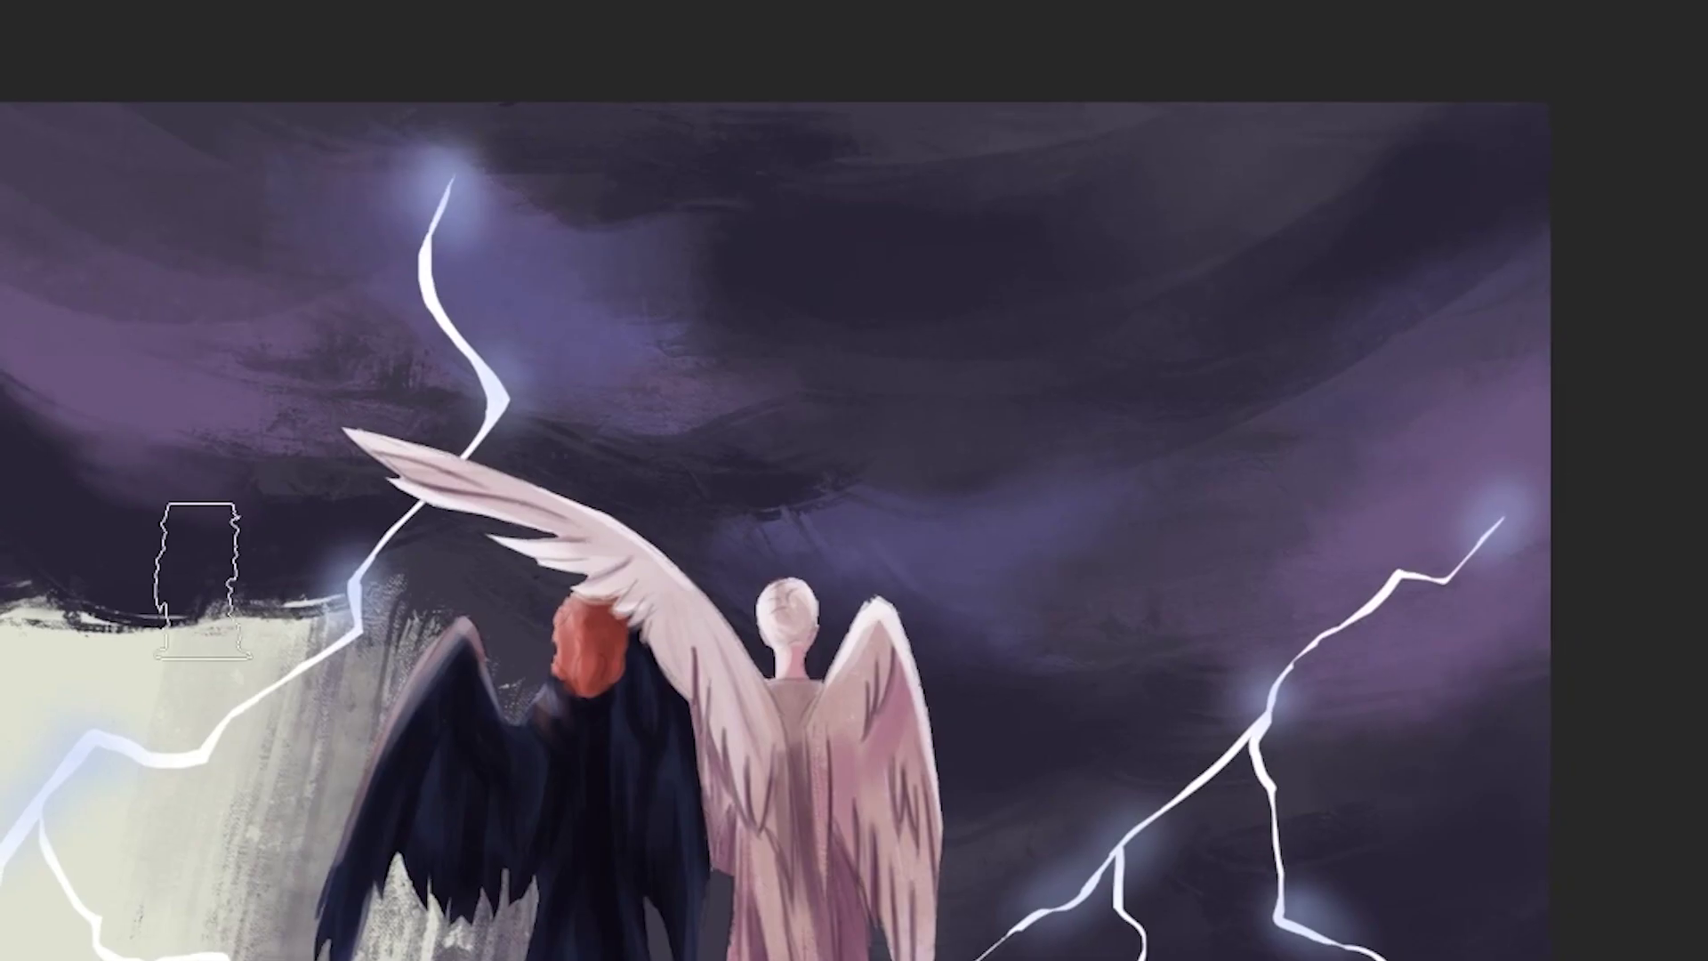
left_click_drag(194, 551, 138, 828)
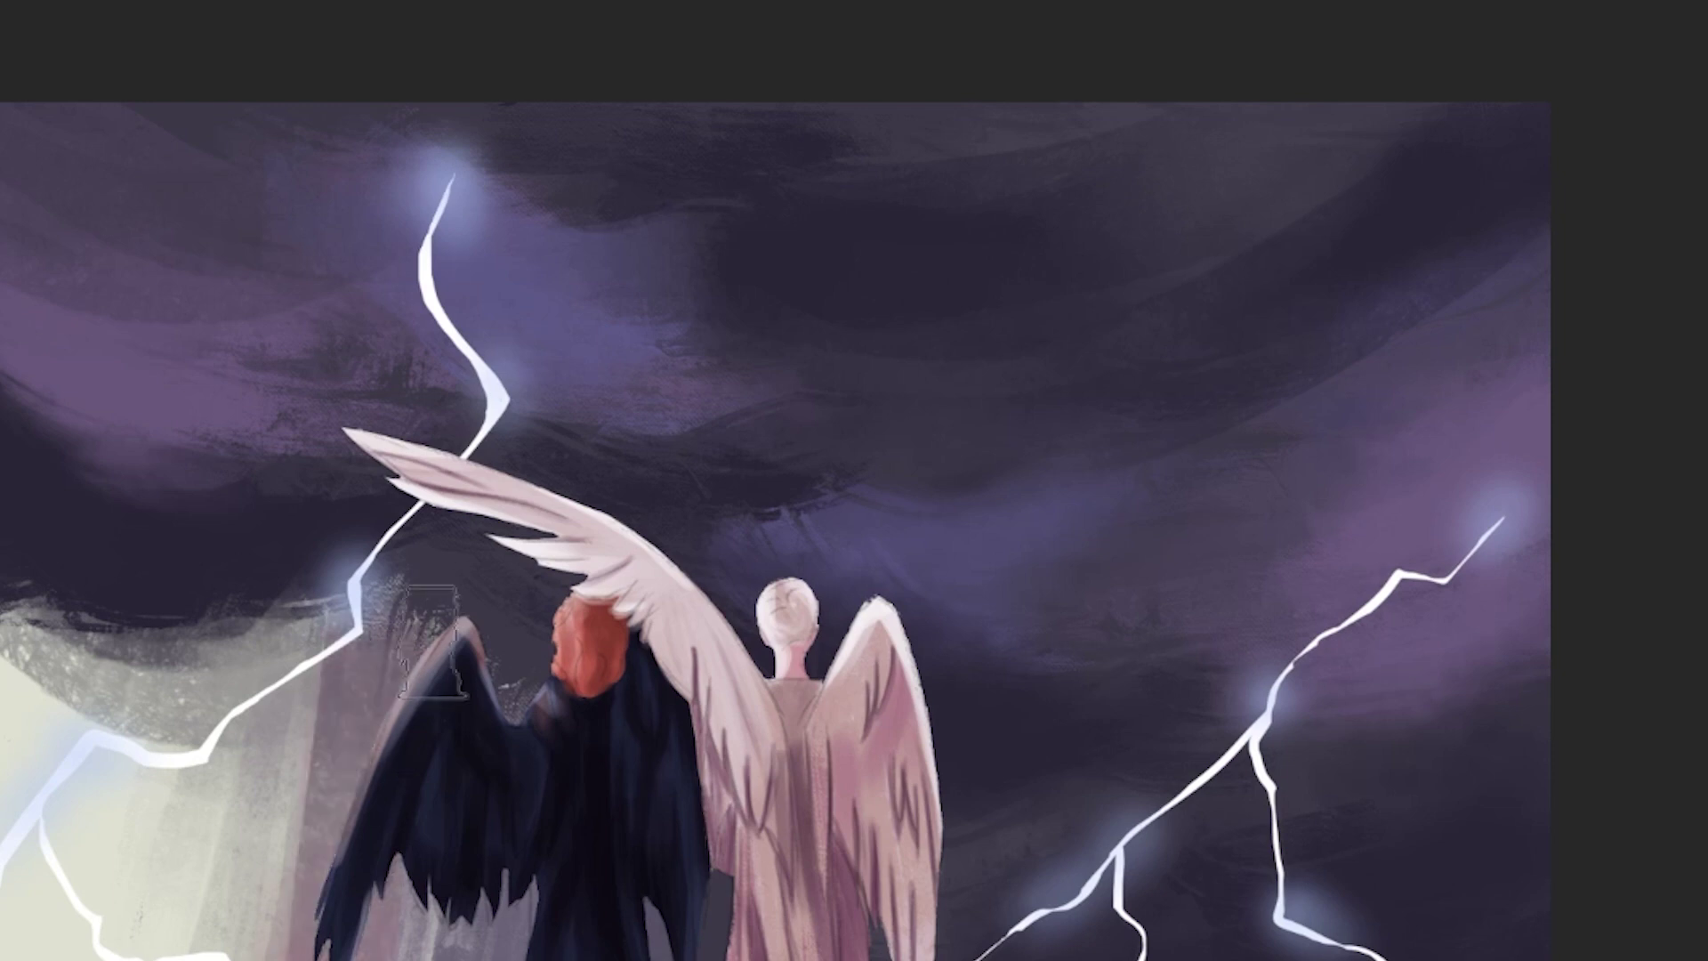
left_click_drag(18, 668, 178, 676)
mouse_move(54, 640)
left_mouse_down()
mouse_move(223, 712)
mouse_move(5, 574)
left_mouse_up()
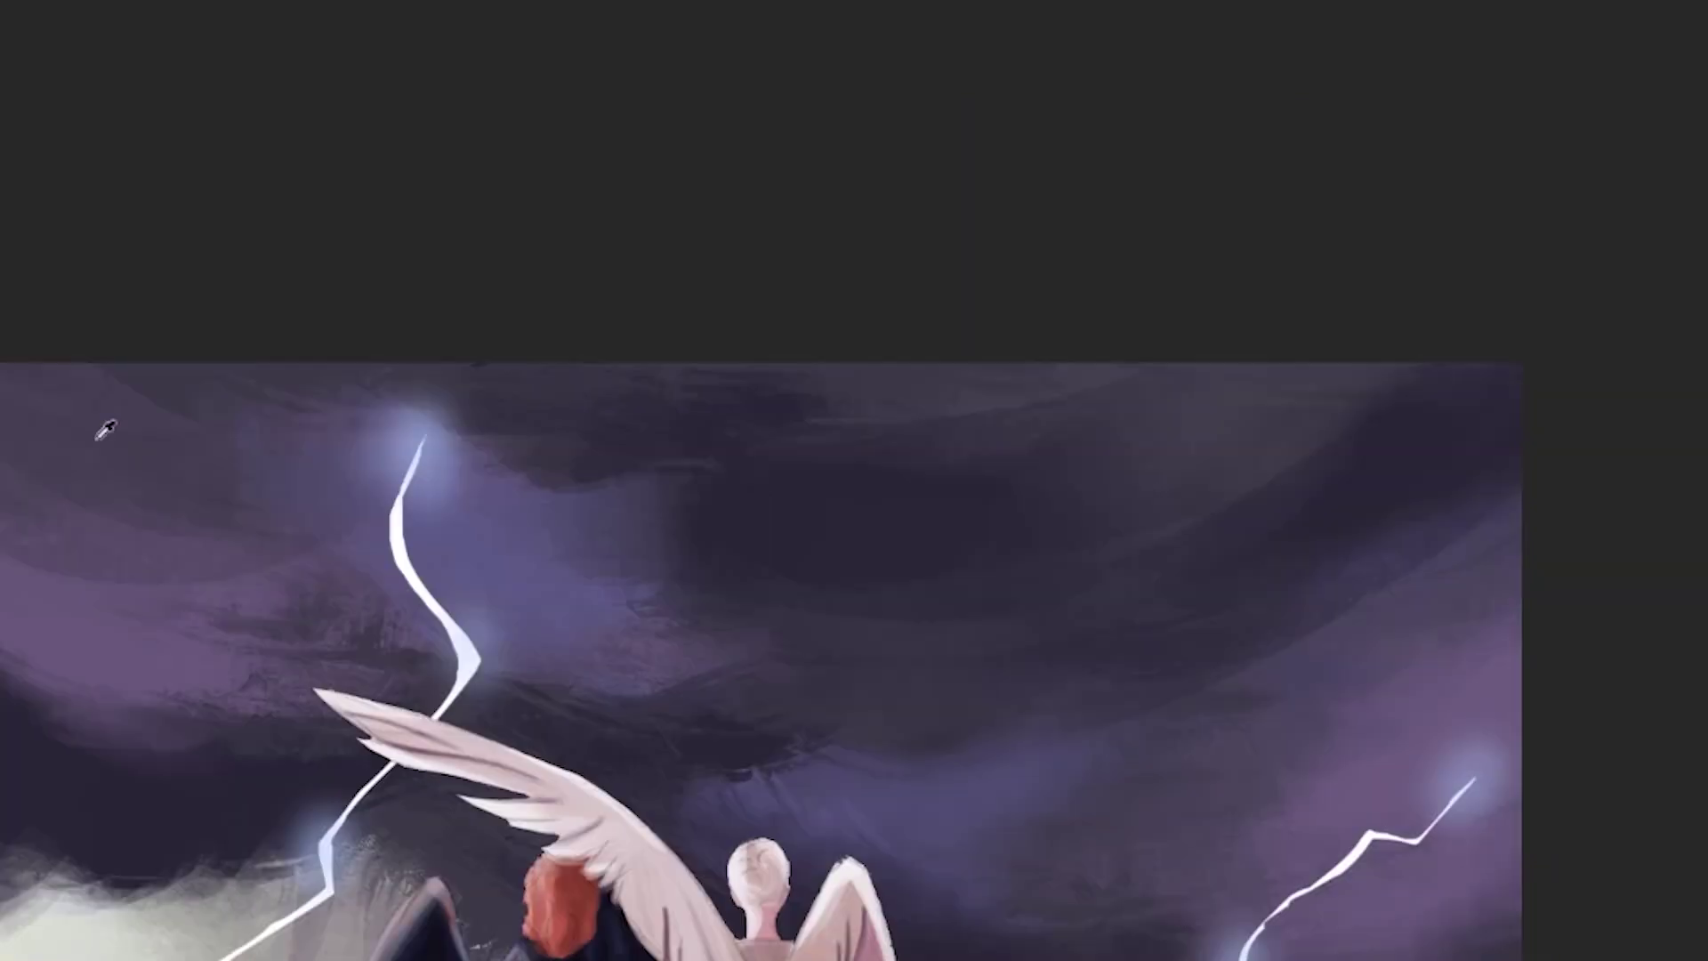
- Pan and scroll around the painting to review the result
mouse_move(1026, 768)
left_mouse_down()
mouse_move(1050, 536)
mouse_move(1034, 480)
left_mouse_up()
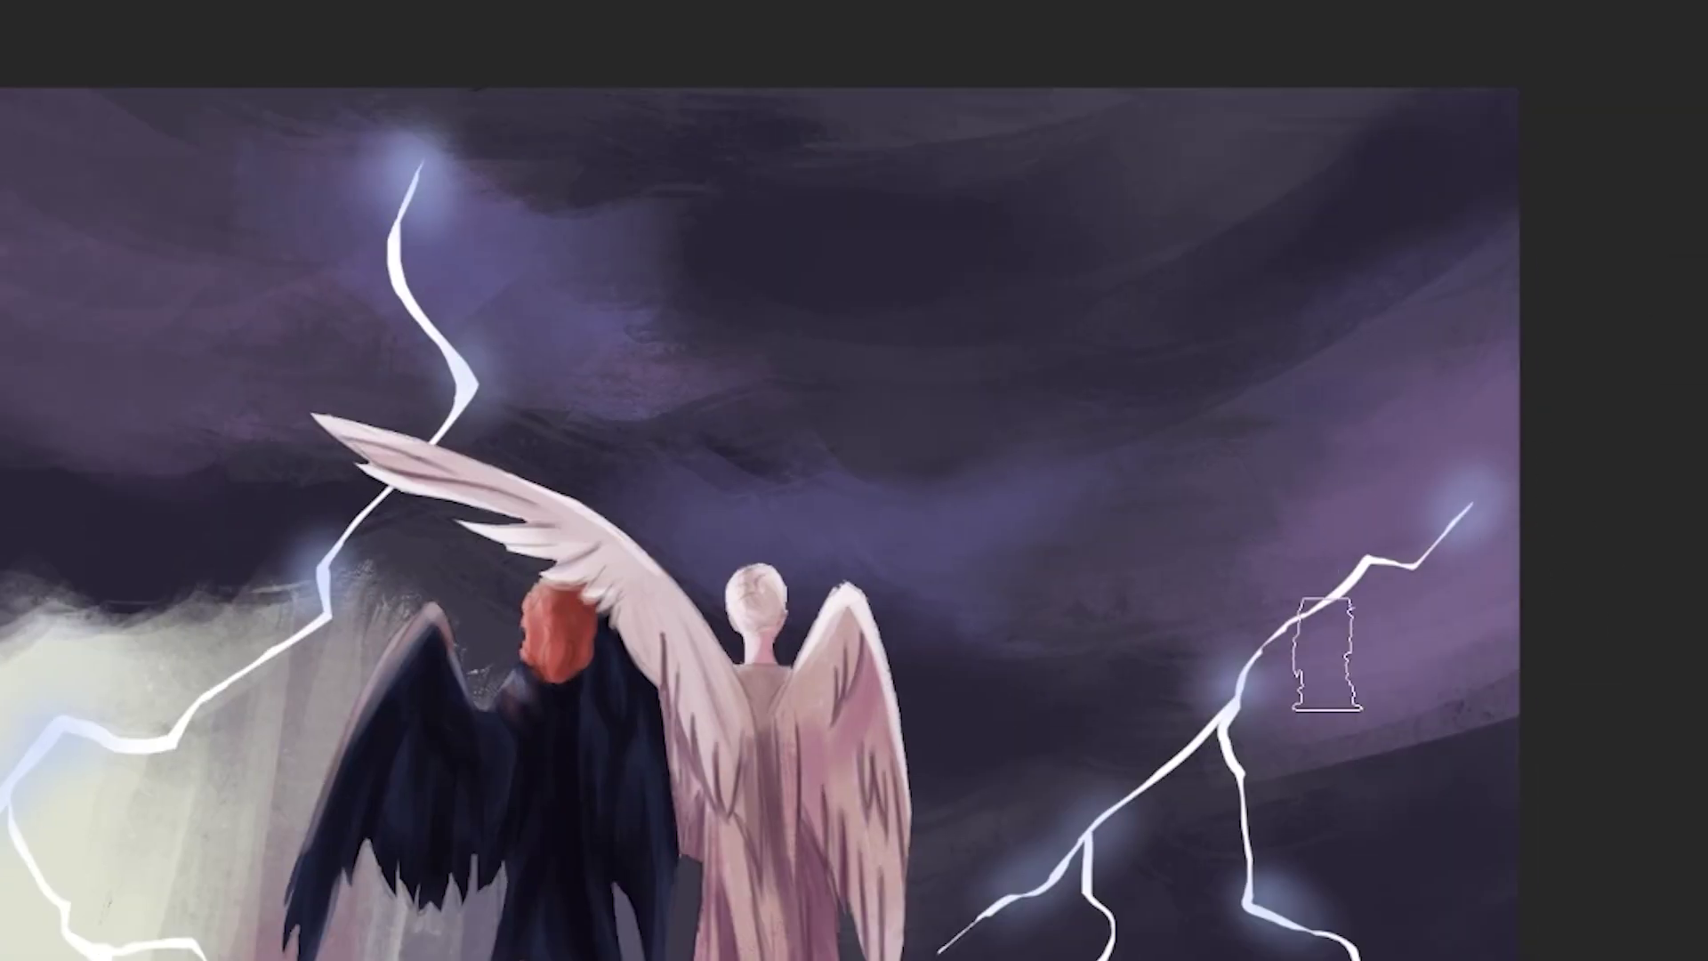
scroll(916, 221, "up", 3)
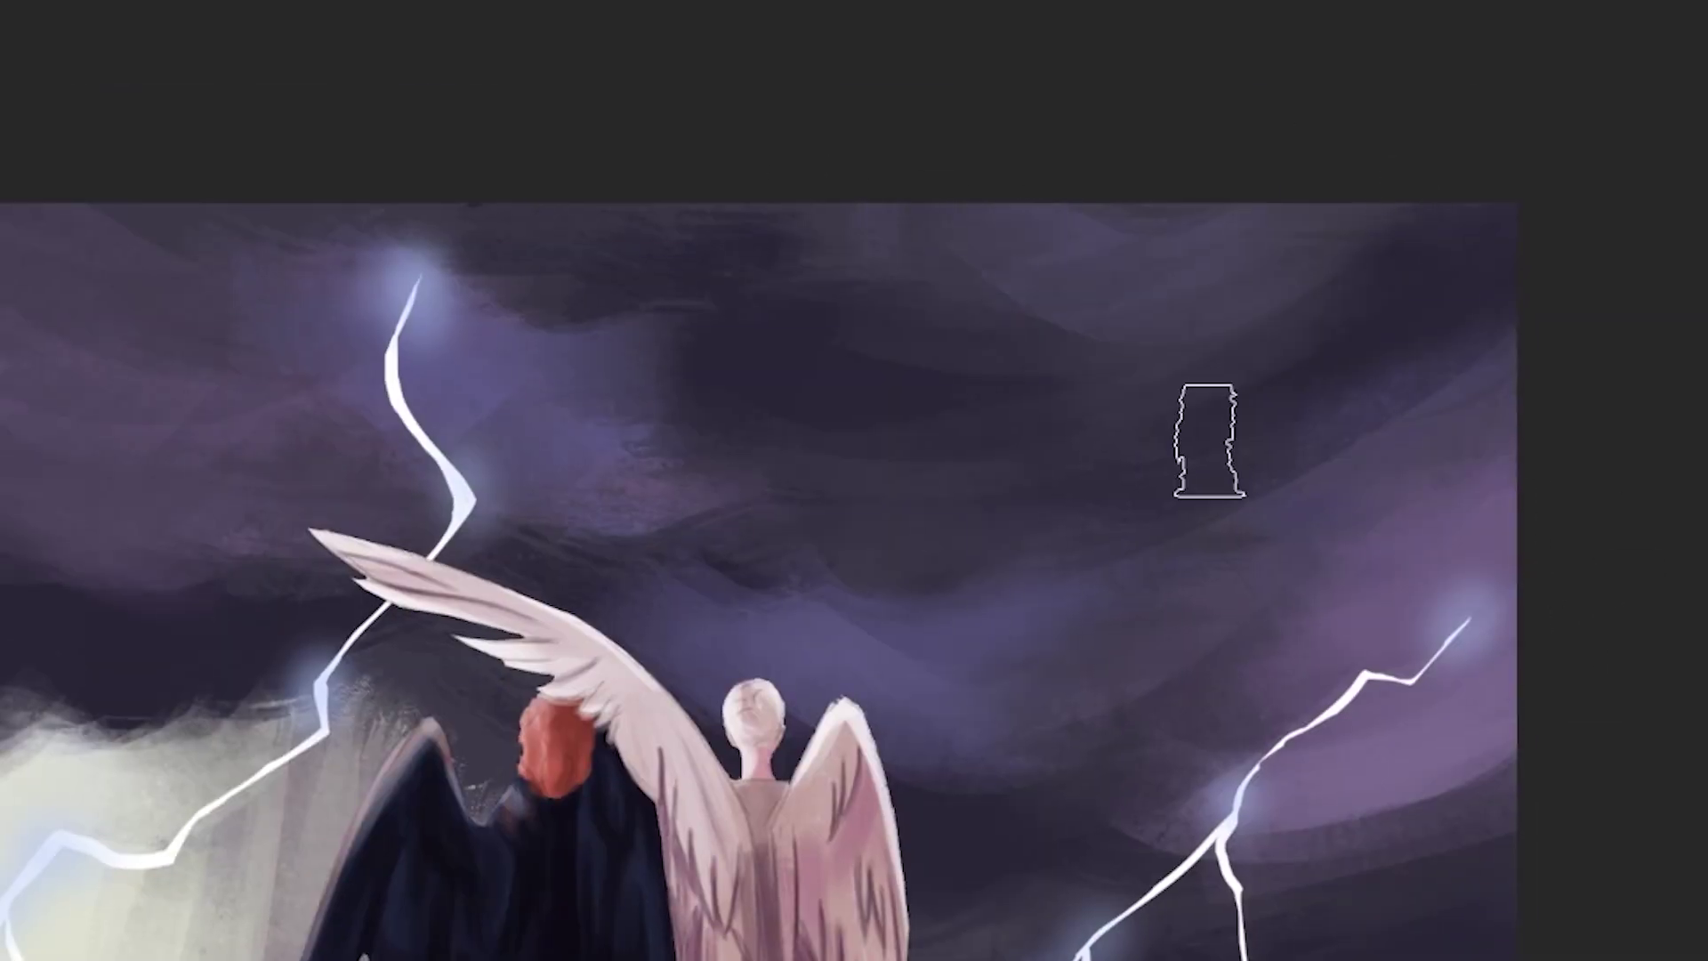
scroll(1209, 438, "down", 2, "alt")
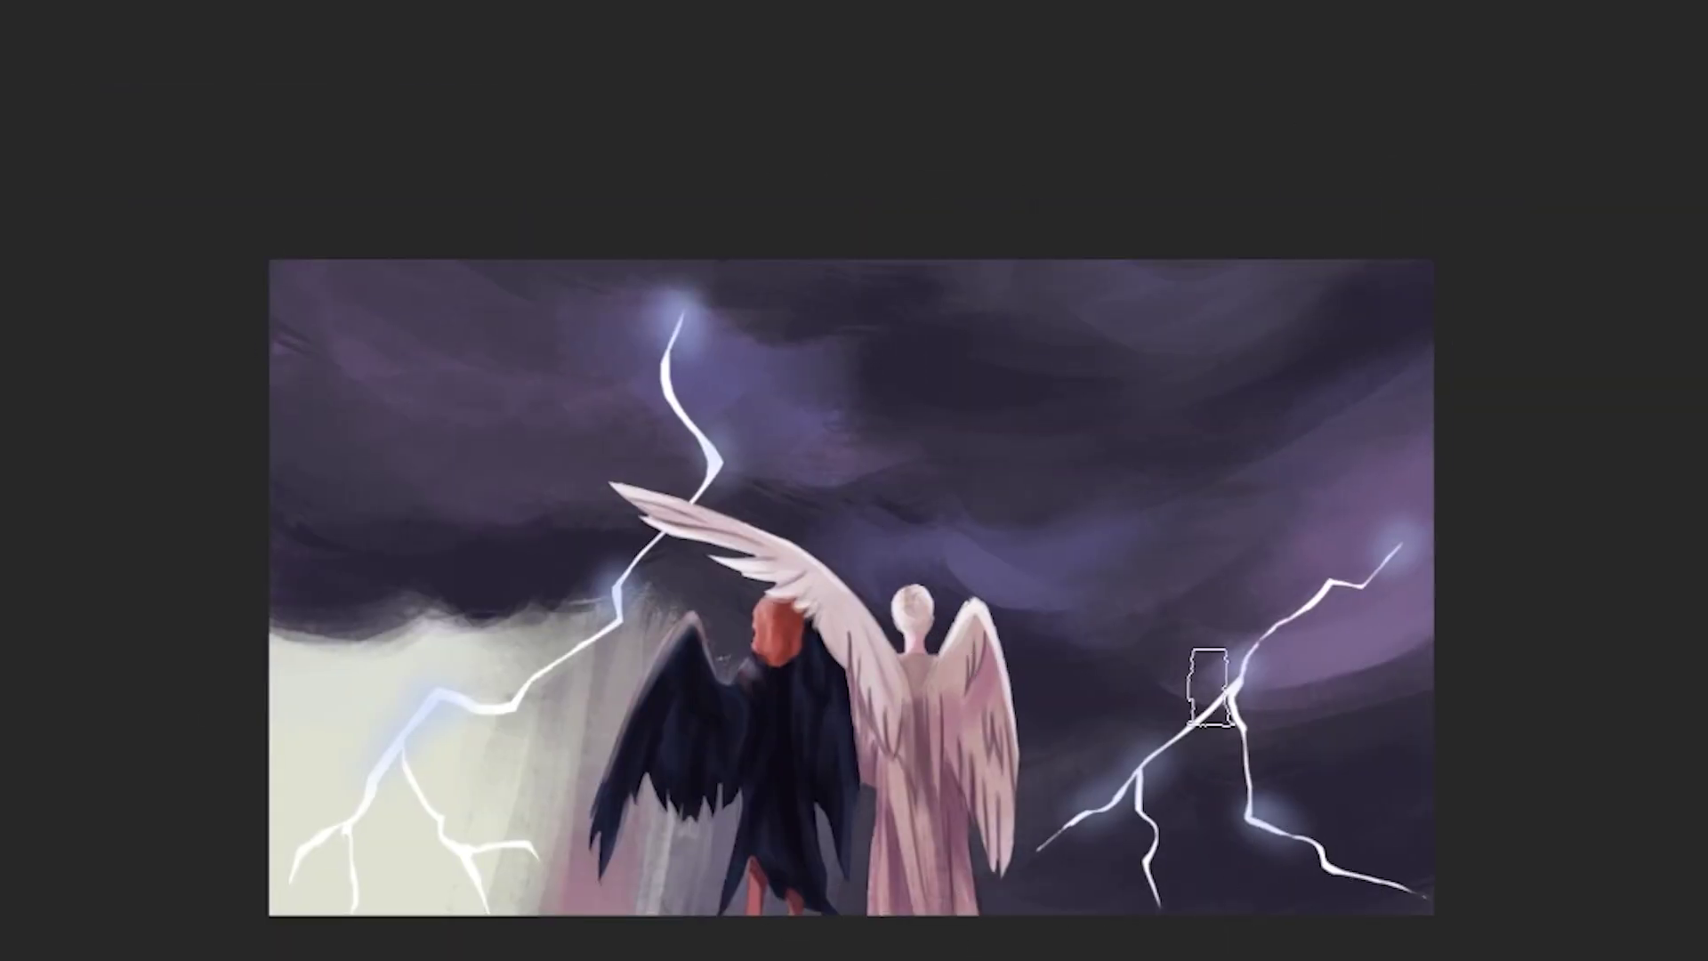
left_click_drag(1205, 679, 1156, 684)
scroll(861, 442, "down", 1)
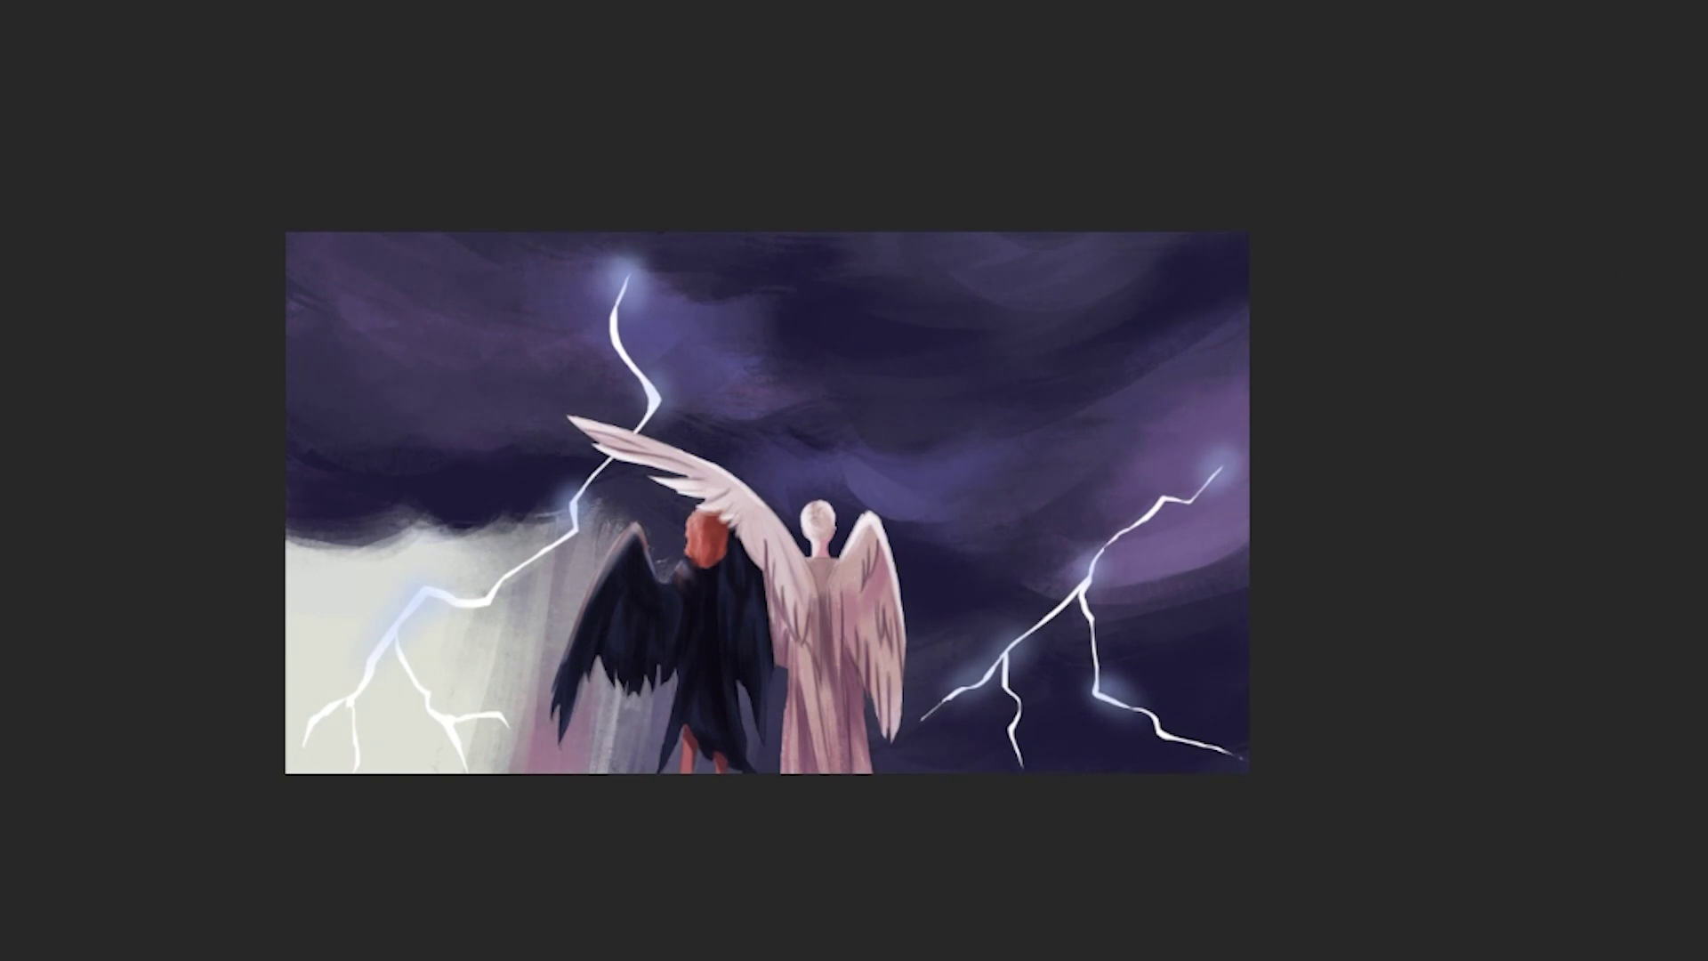
scroll(884, 457, "up", 1)
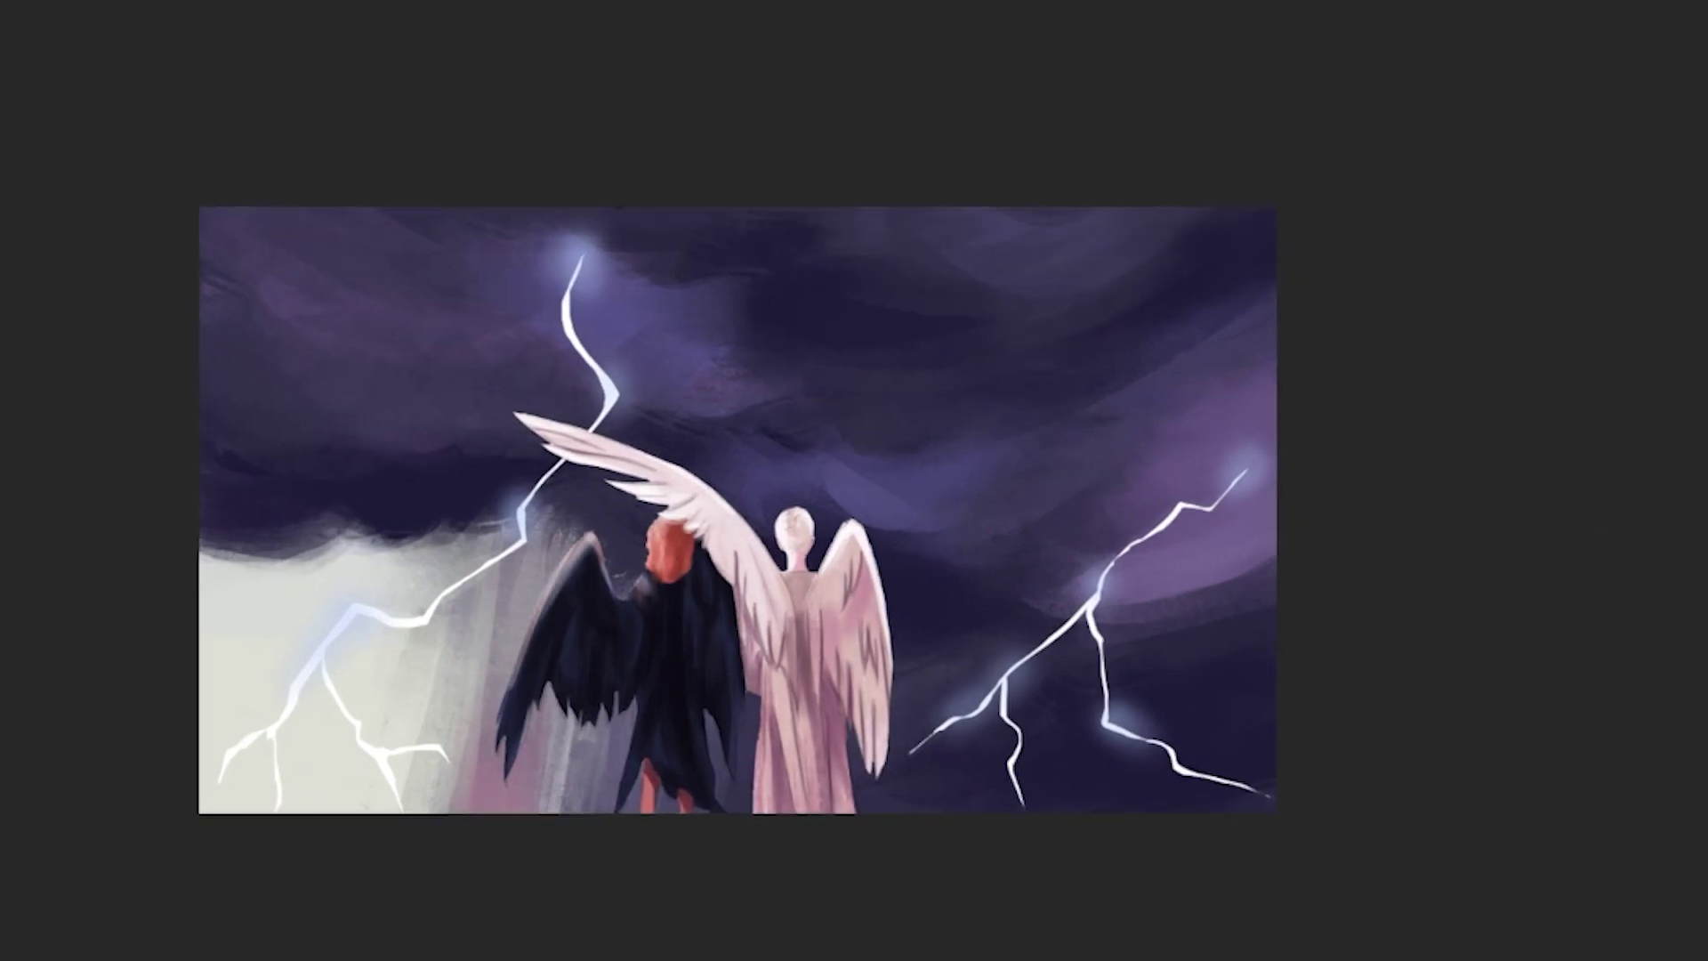
scroll(916, 393, "down", 1)
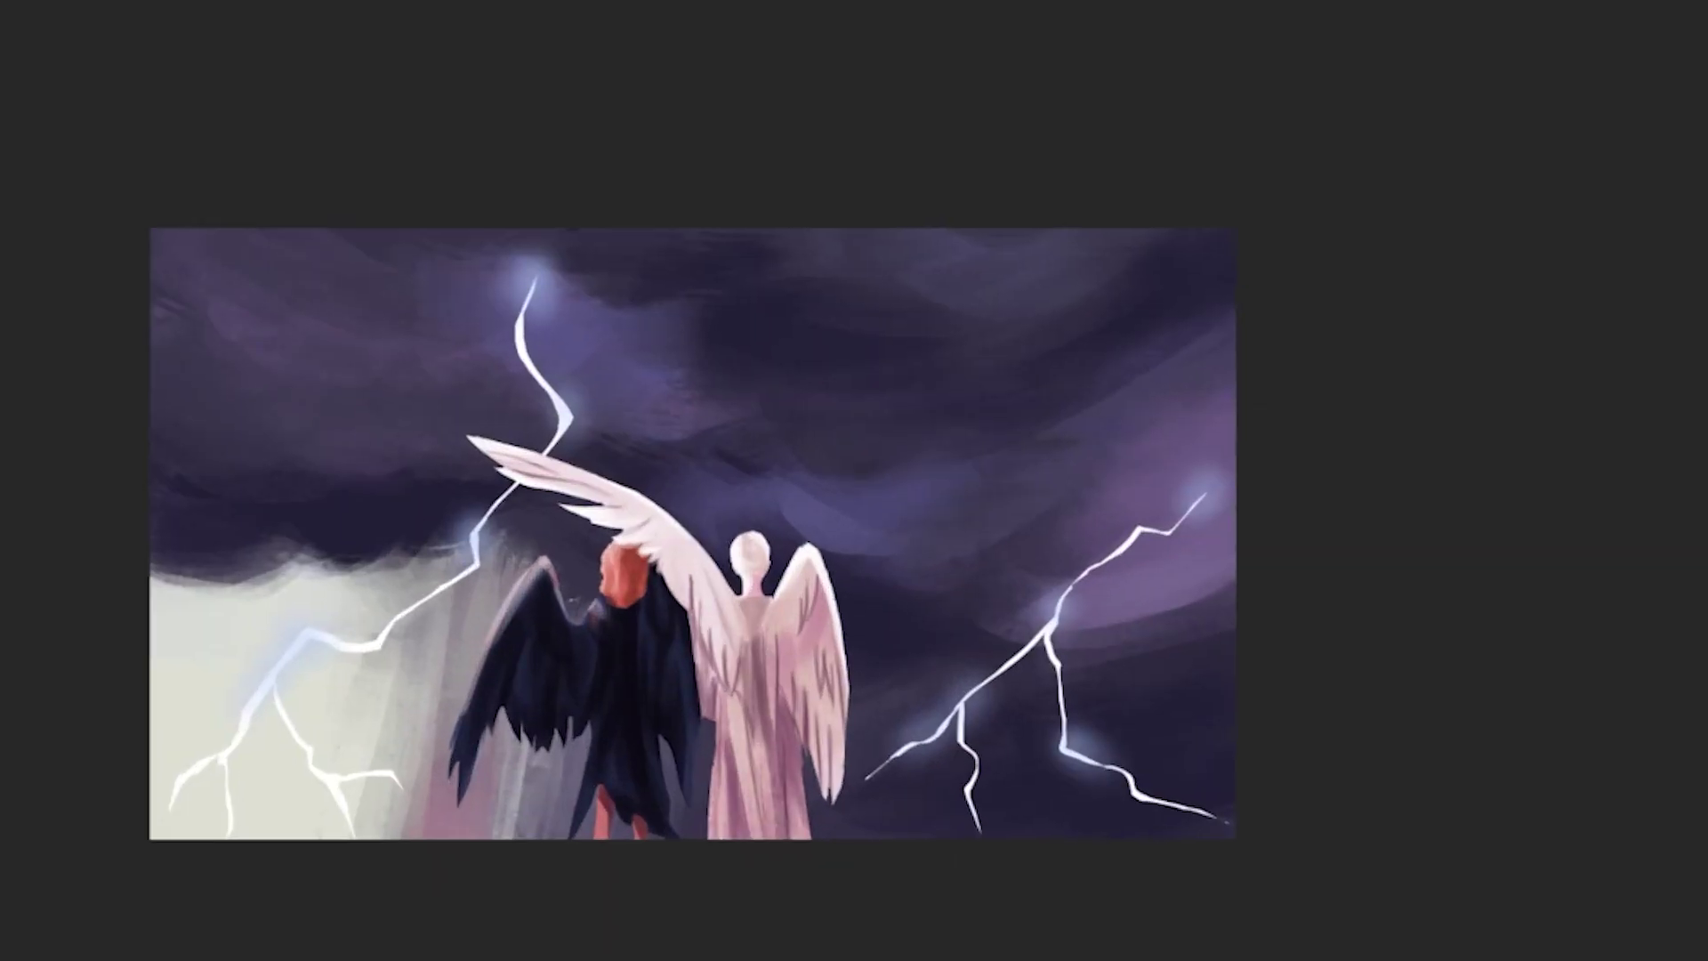
scroll(967, 356, "up", 3)
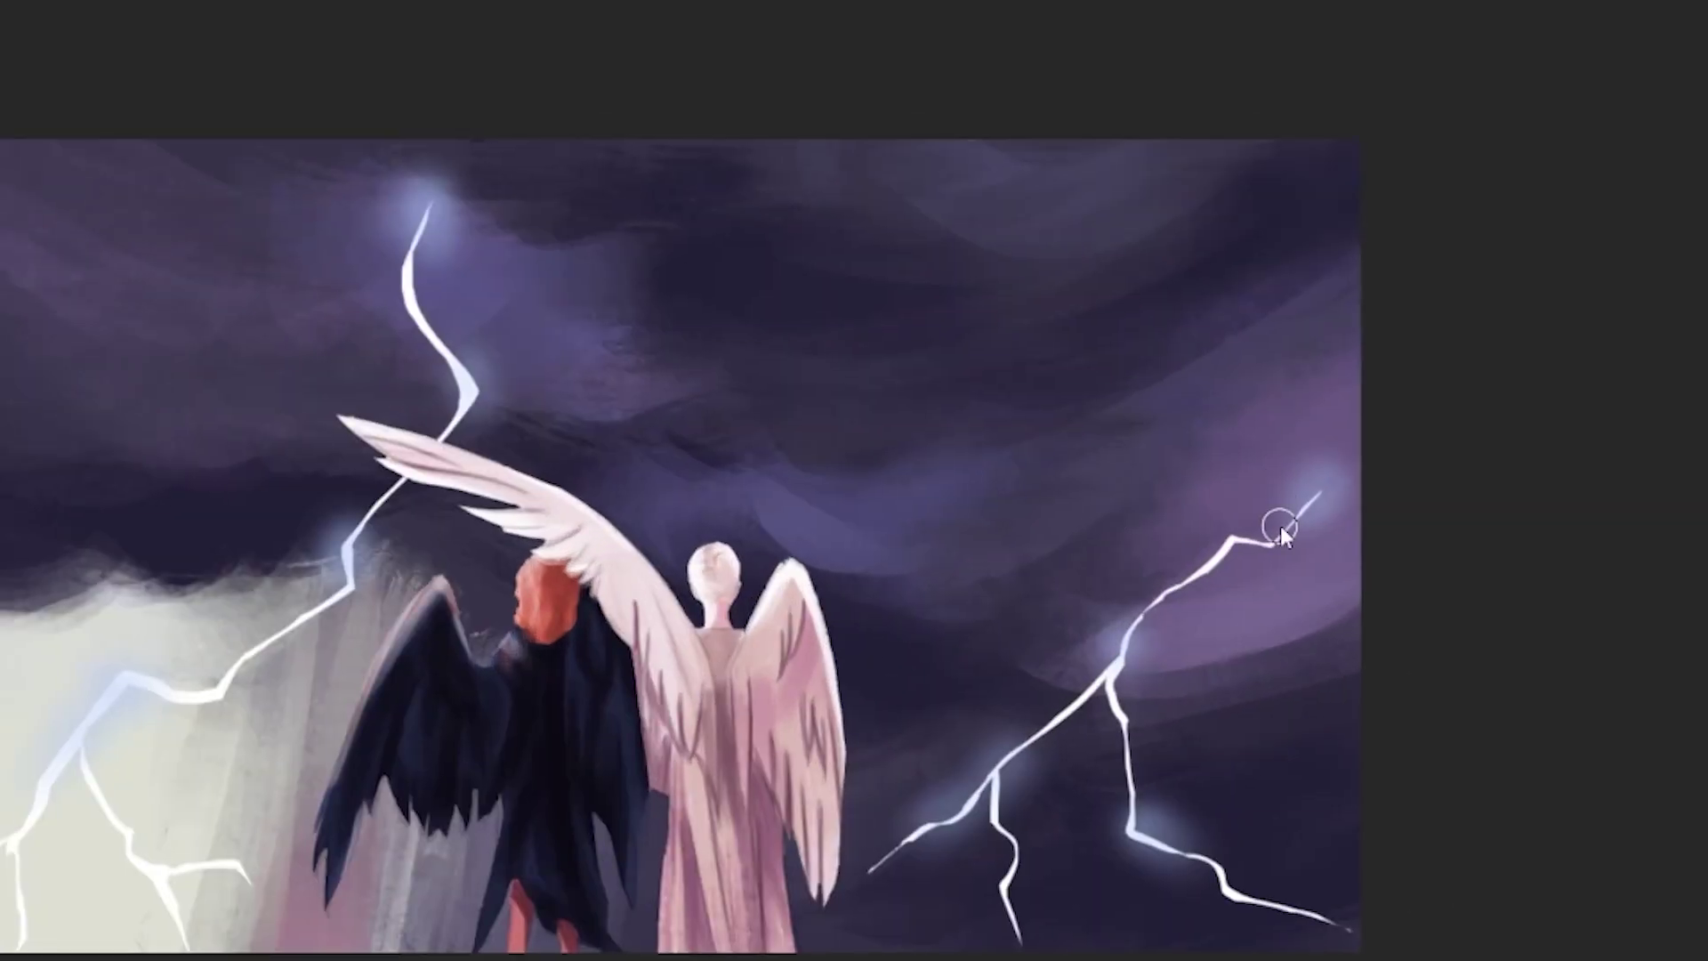
- Paint cyan glow on the right bolt's tip, fork and lower branch, then blur it
left_click_drag(1279, 526, 1321, 494)
scroll(1157, 599, "down", 1)
left_click_drag(1157, 560, 1103, 623)
left_click_drag(1023, 668, 993, 699)
key("ctrl+f")
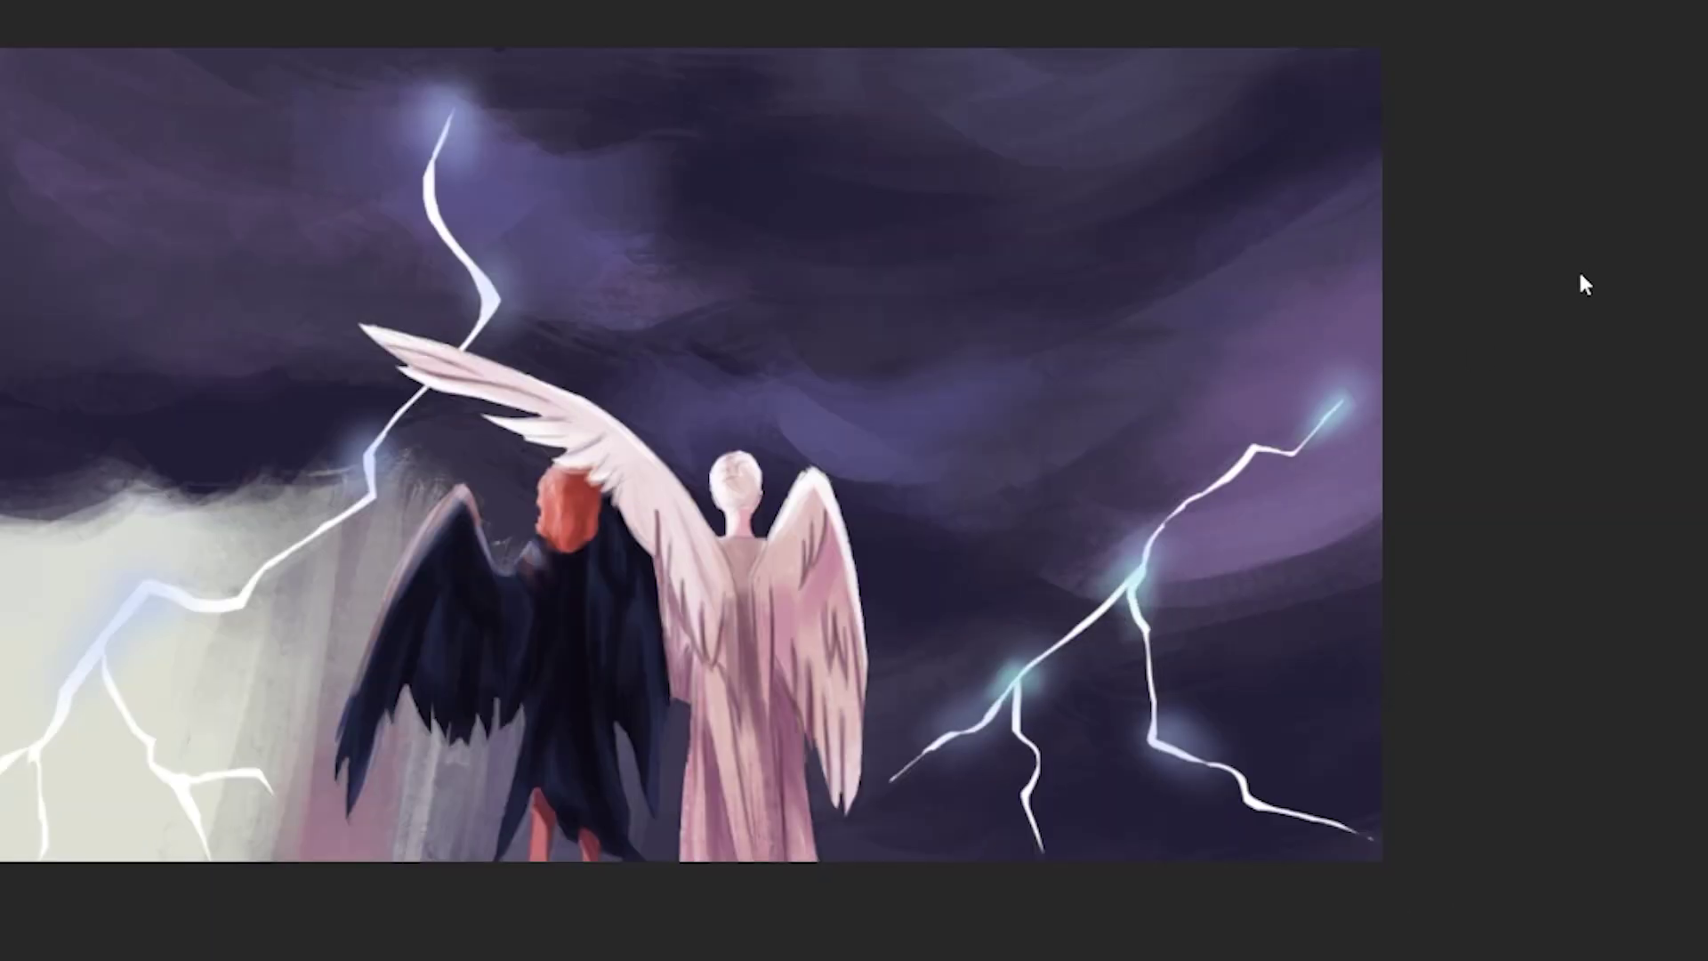
- Enlarge the right lightning glow with Free Transform and refit the view
key("ctrl+t")
left_click_drag(1380, 285, 1457, 179)
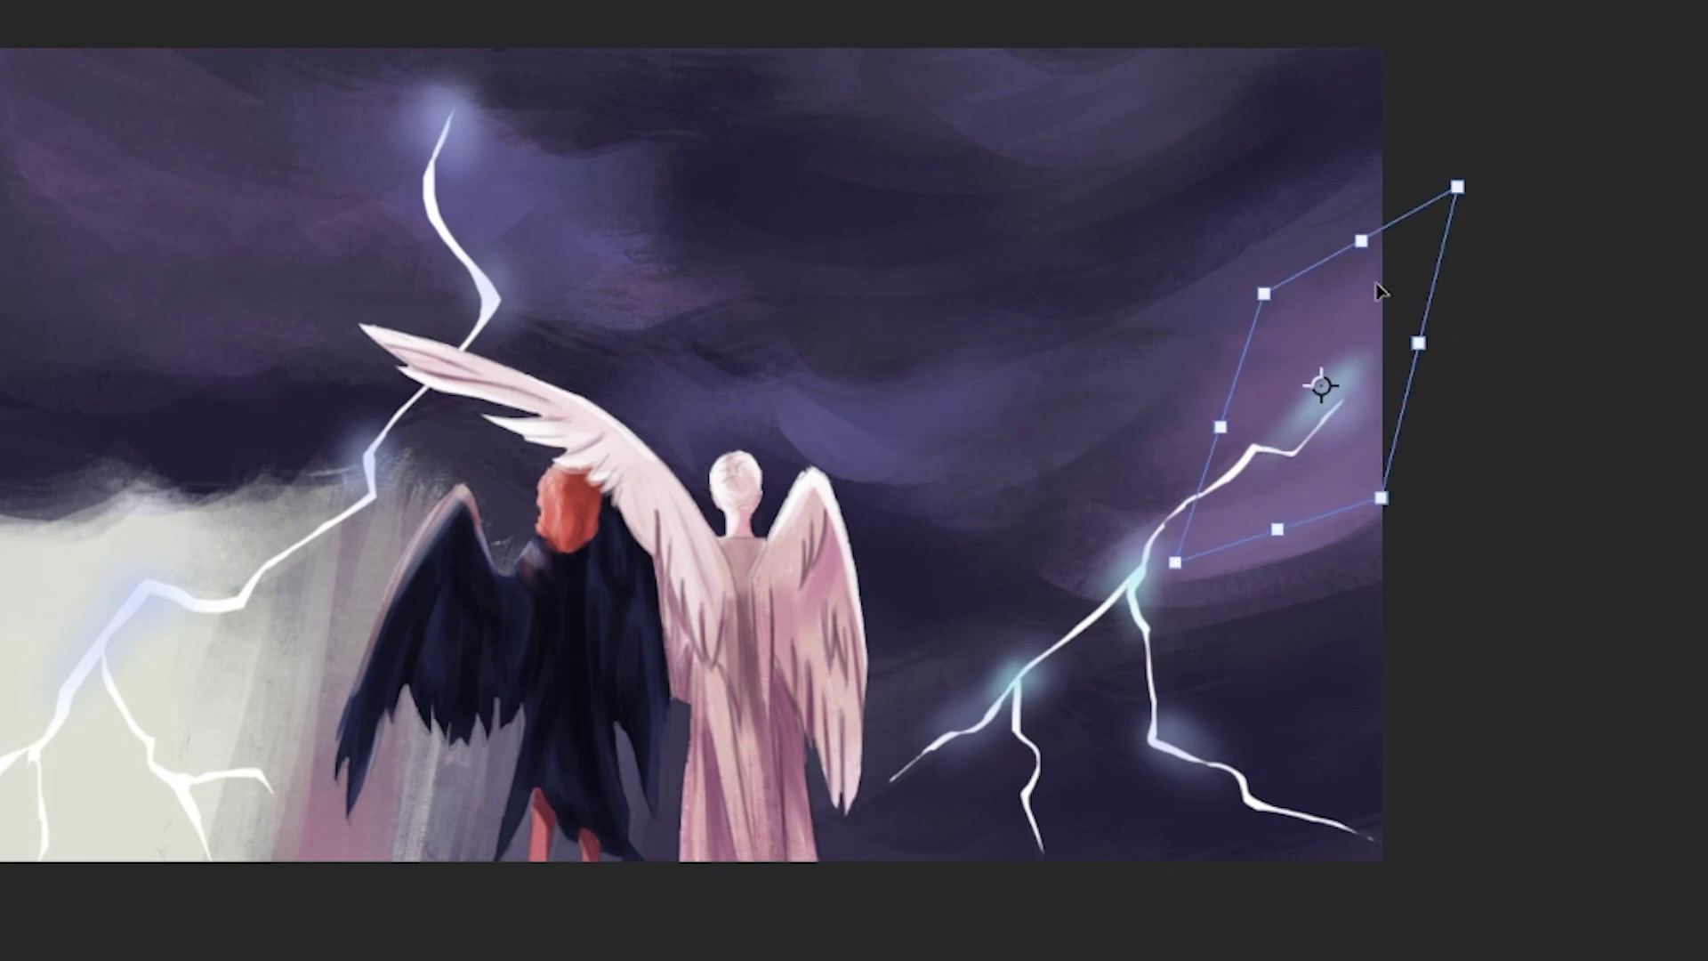
key("Return")
key("ctrl+minus")
key("ctrl+plus")
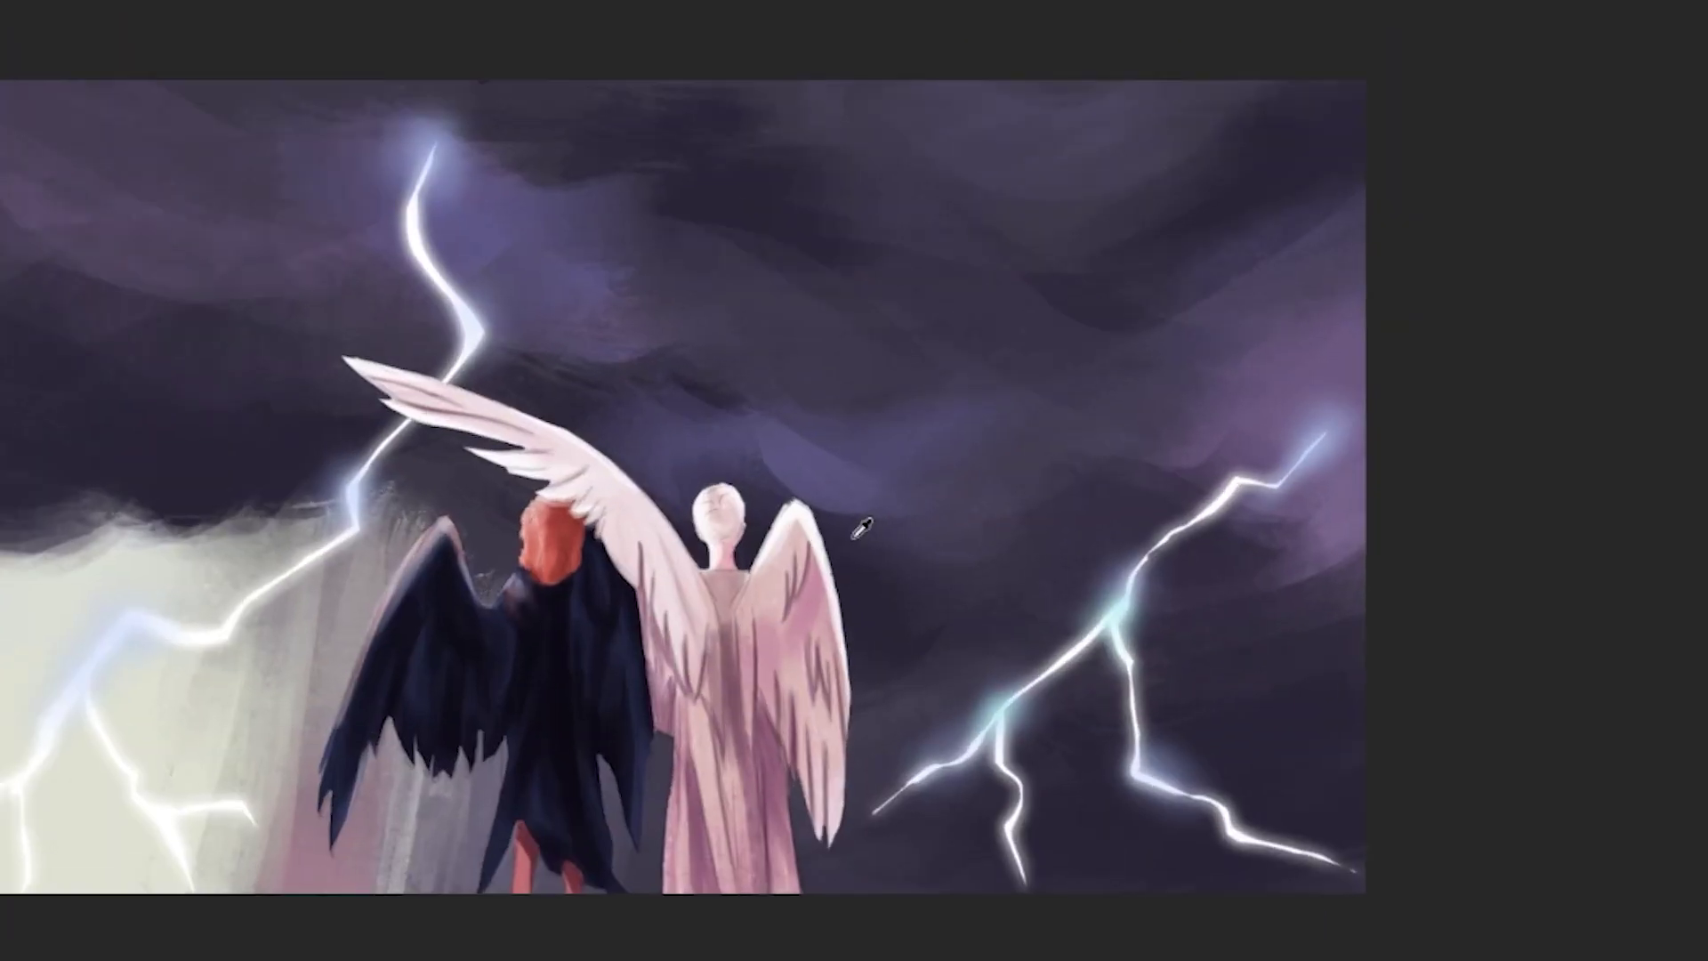
- Paint dark strokes over the pale wing edge behind the red hair
scroll(861, 528, "up", 2)
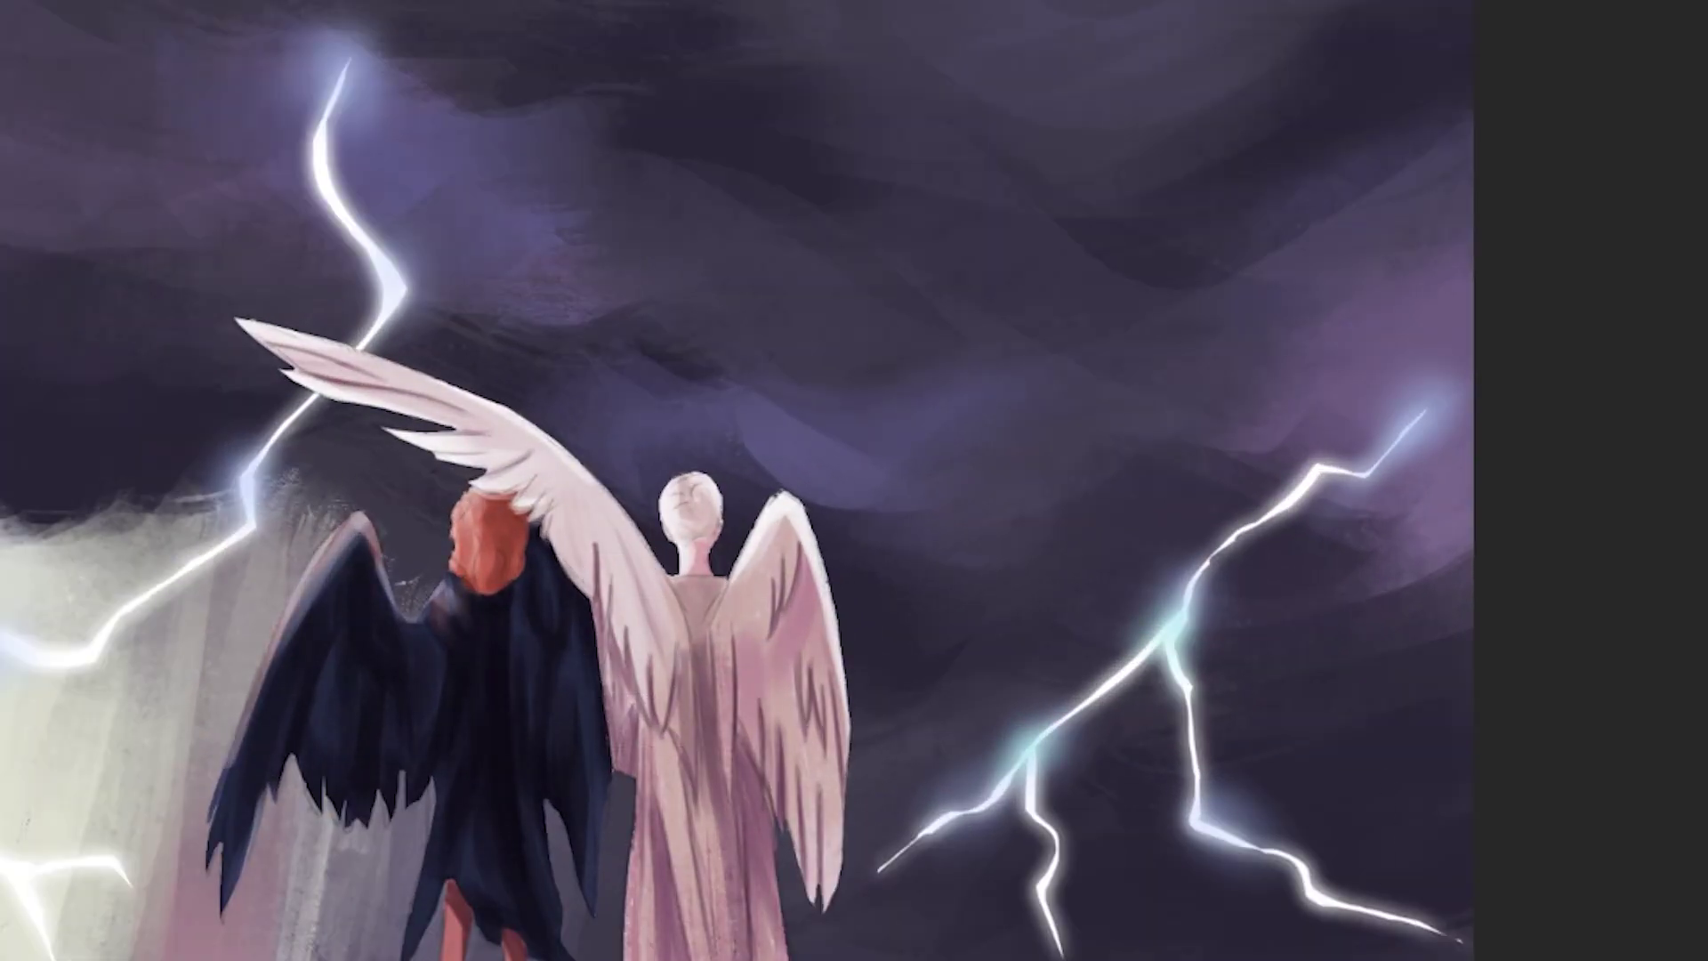
scroll(661, 637, "up", 2)
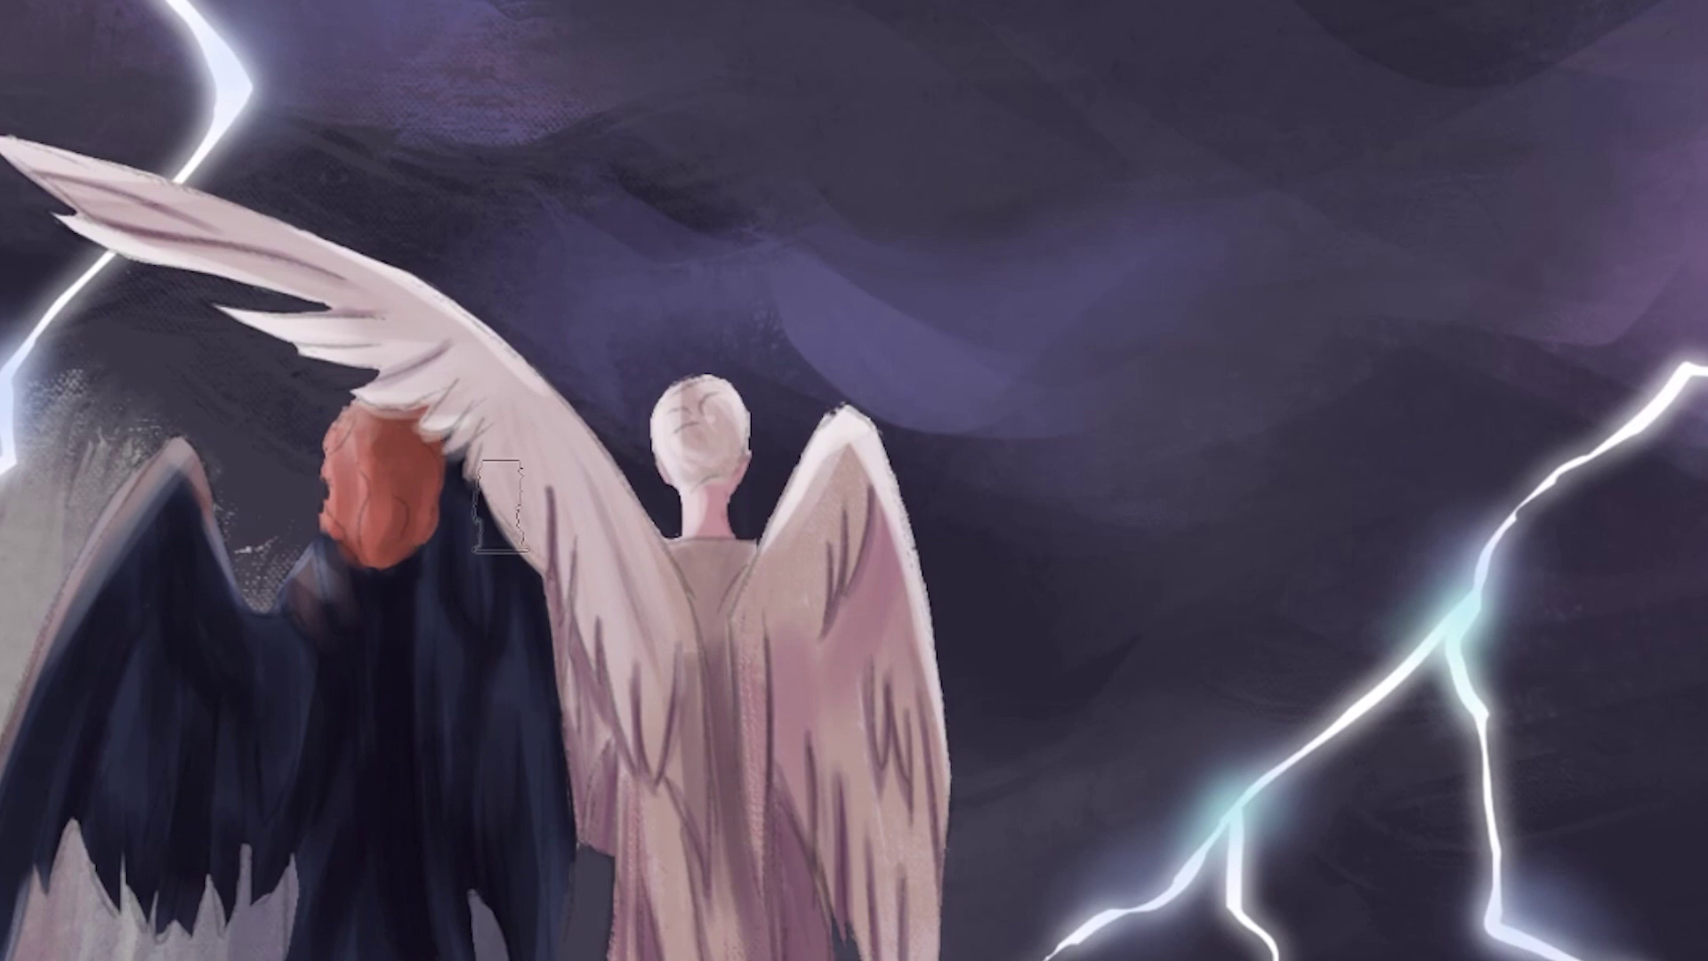
left_click_drag(486, 511, 539, 605)
mouse_move(534, 757)
left_mouse_down()
mouse_move(419, 427)
mouse_move(439, 570)
left_mouse_up()
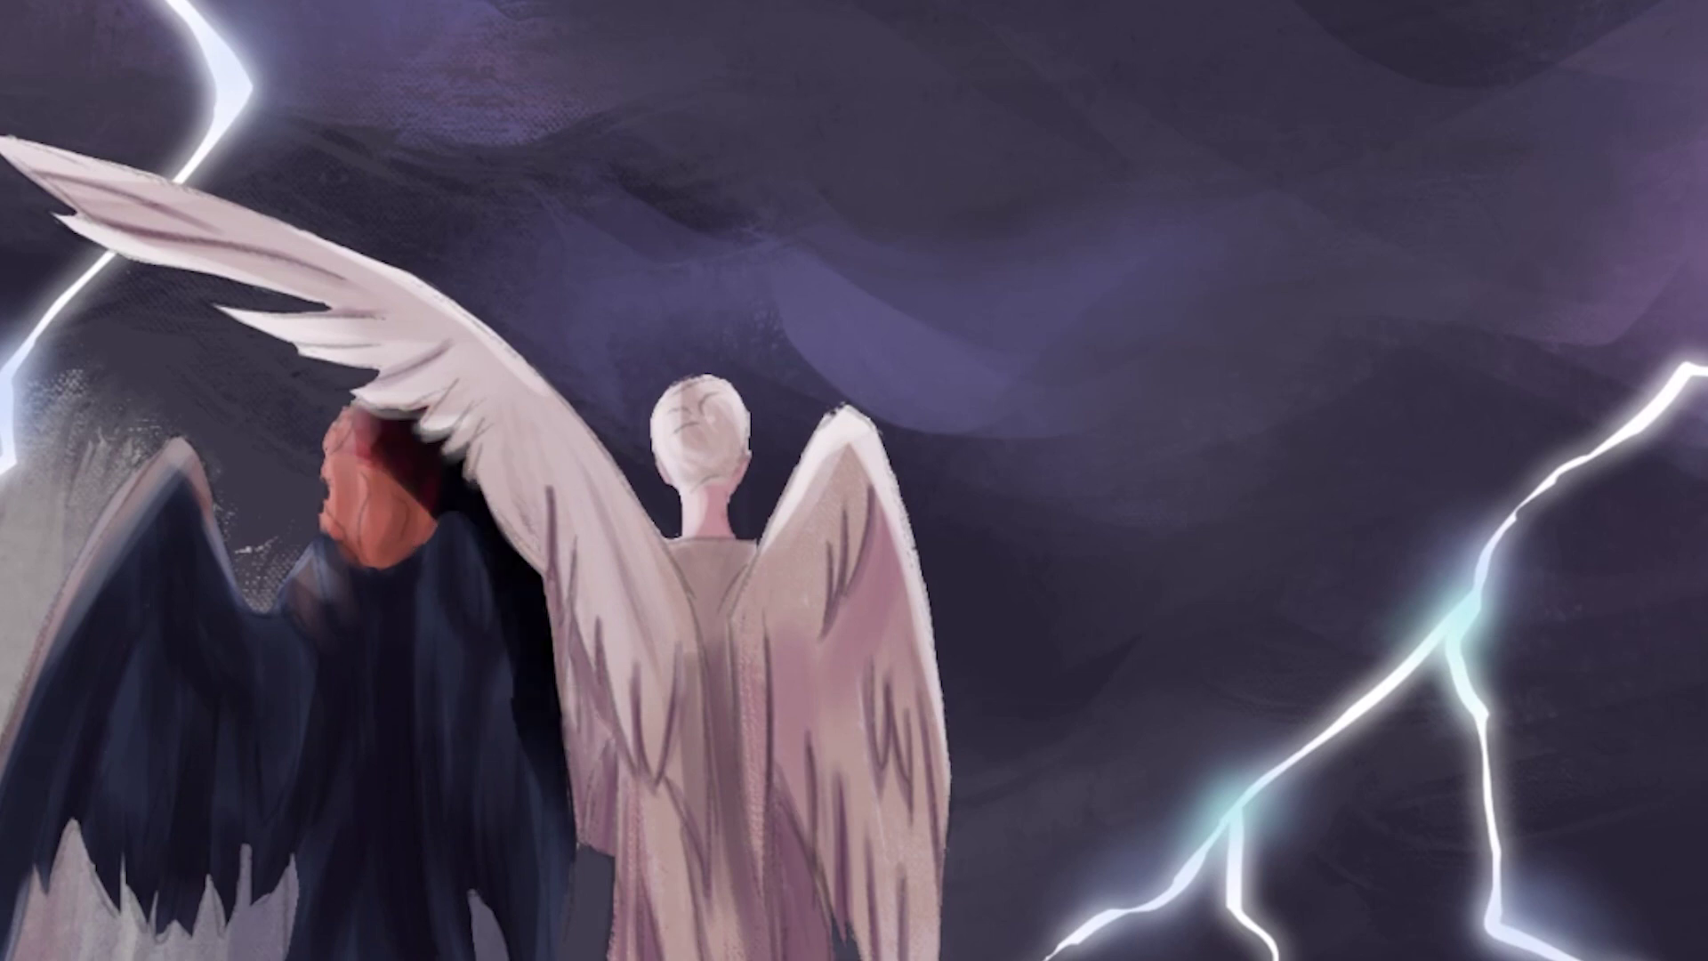
scroll(533, 623, "up", 1)
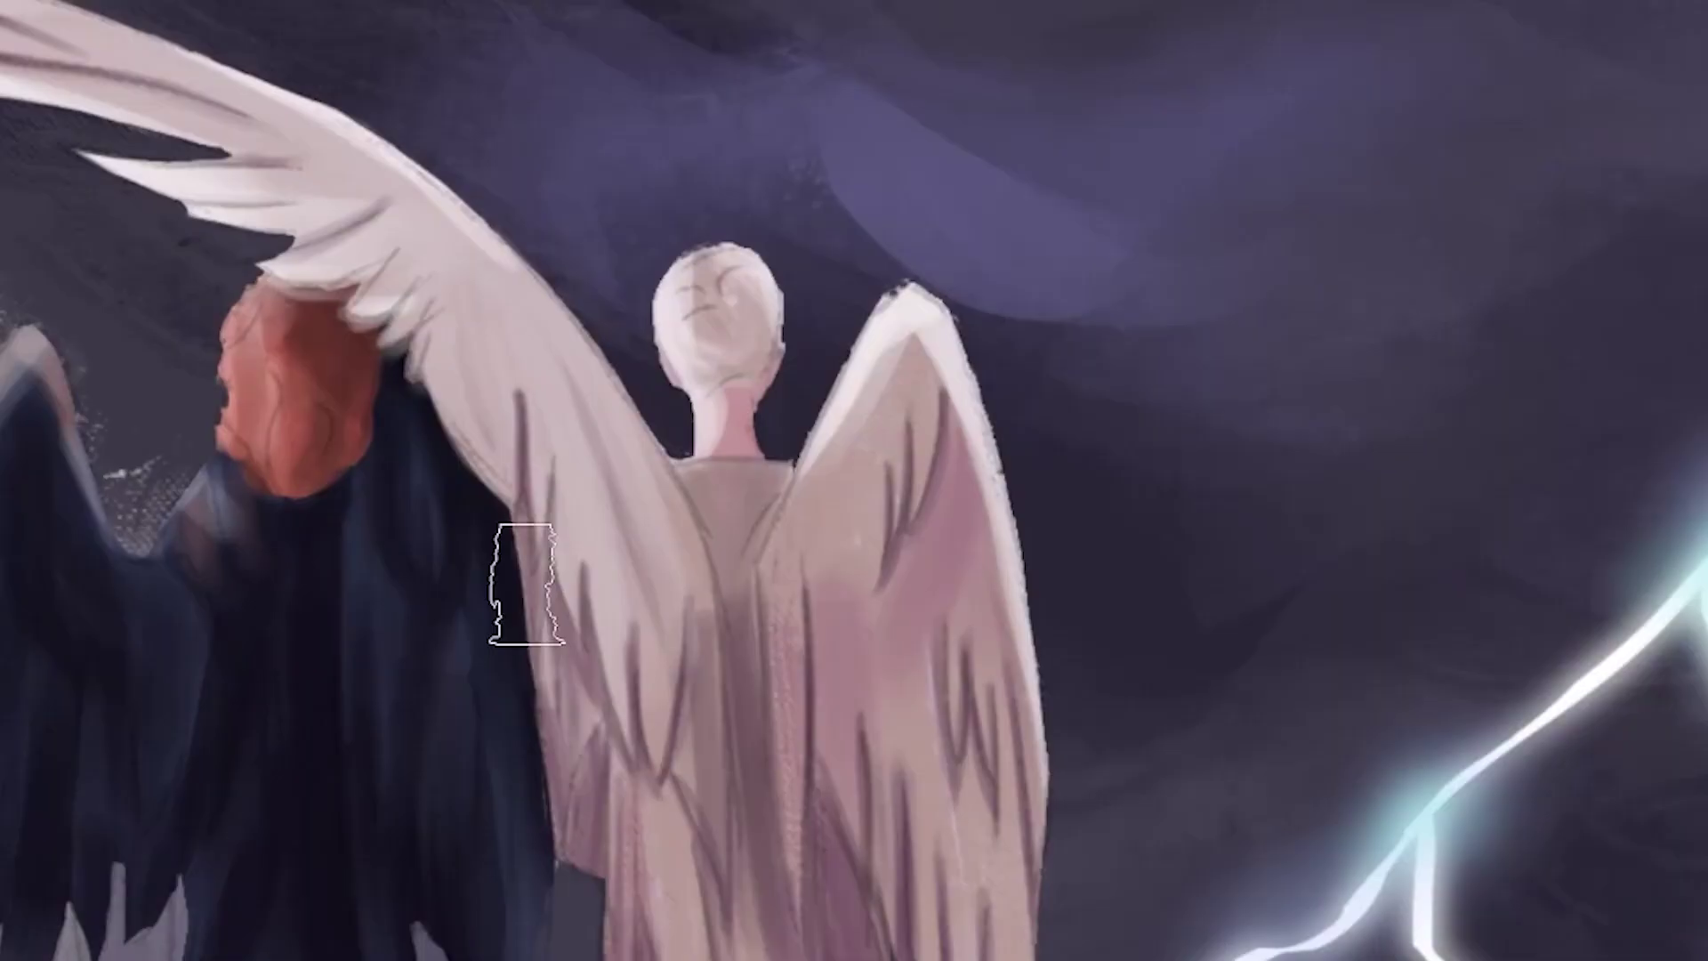